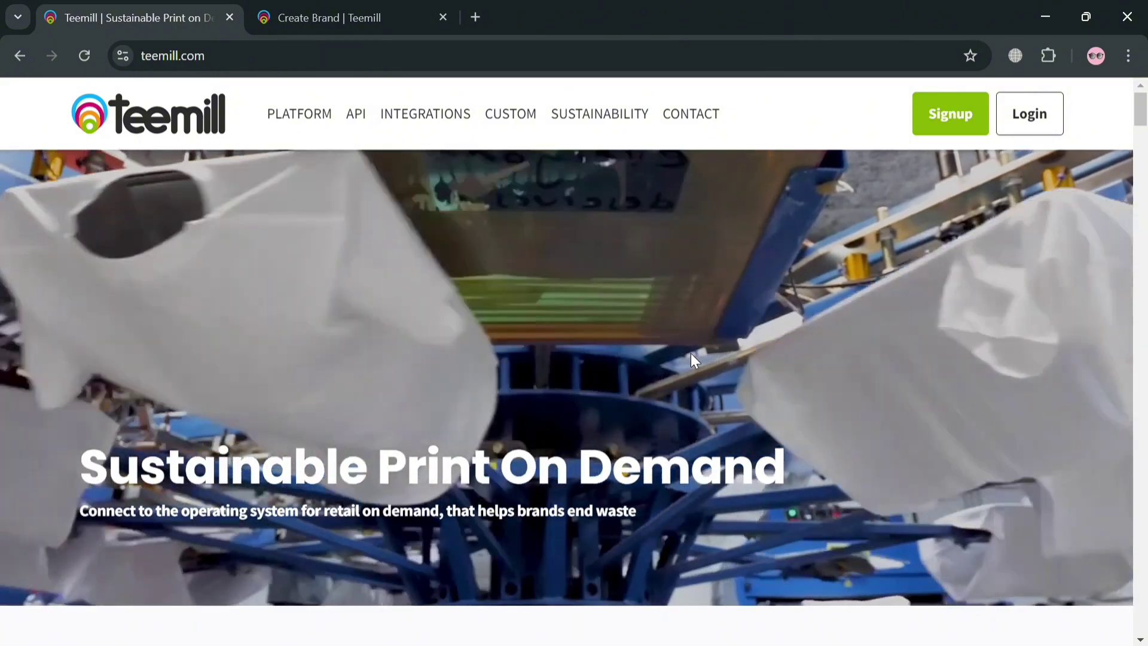
Step: Look through the Teemill homepage, from the print-on-demand overview and sustainability sections to reviews, news and contact form
scroll(699, 367, down, 8)
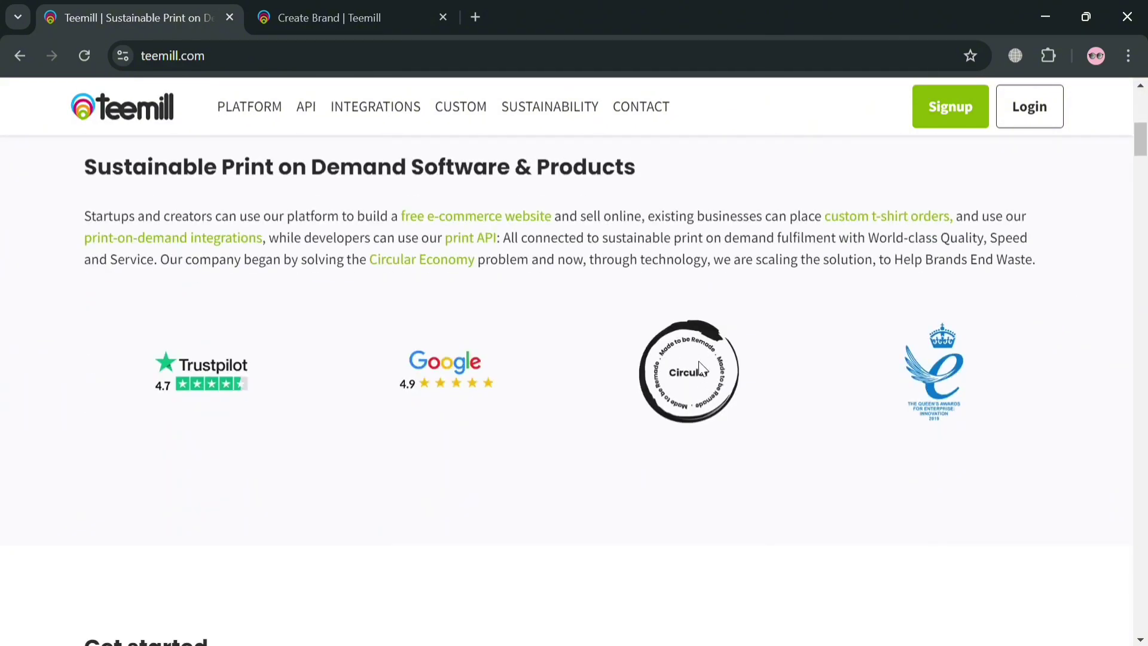
scroll(699, 367, down, 10)
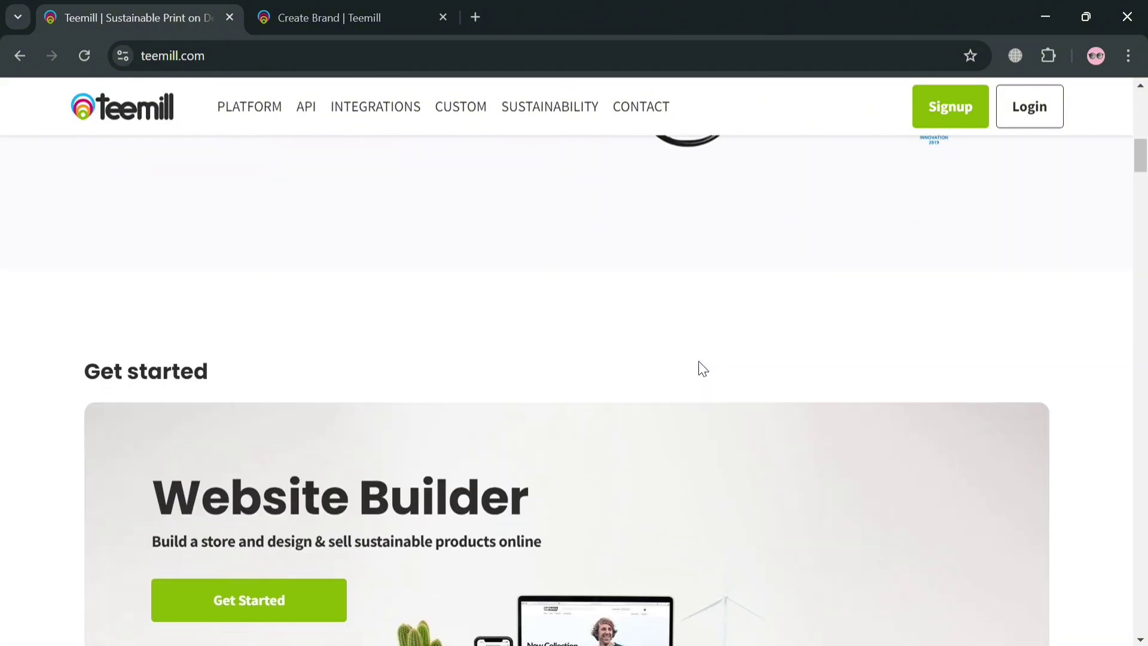
scroll(700, 371, down, 15)
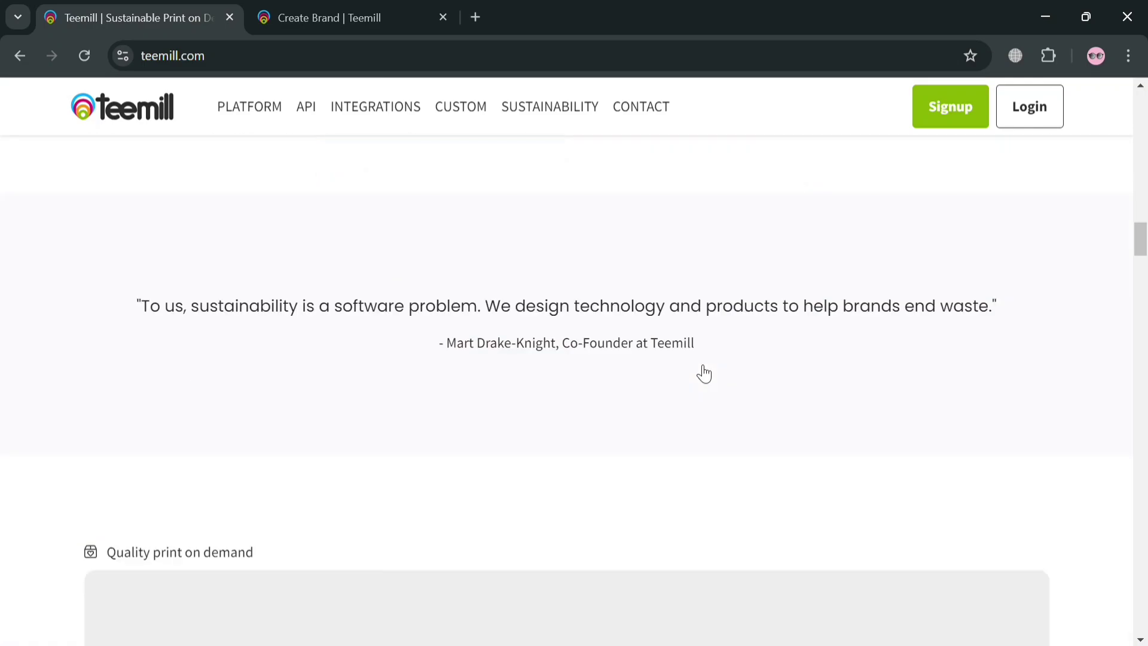
scroll(695, 369, down, 20)
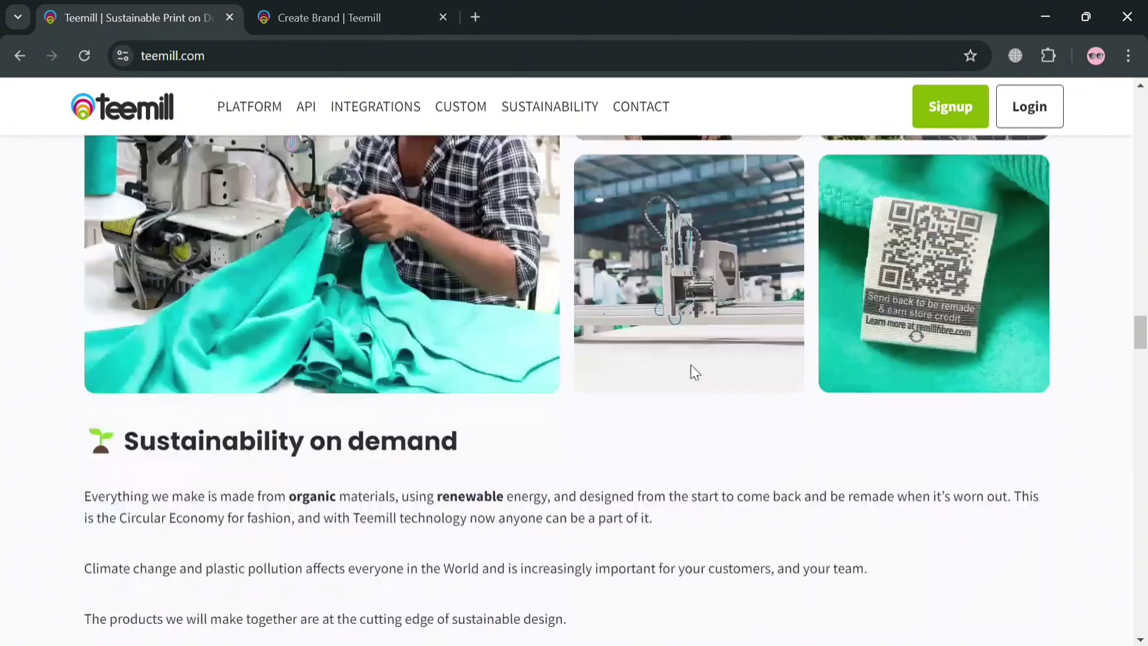
scroll(695, 374, up, 8)
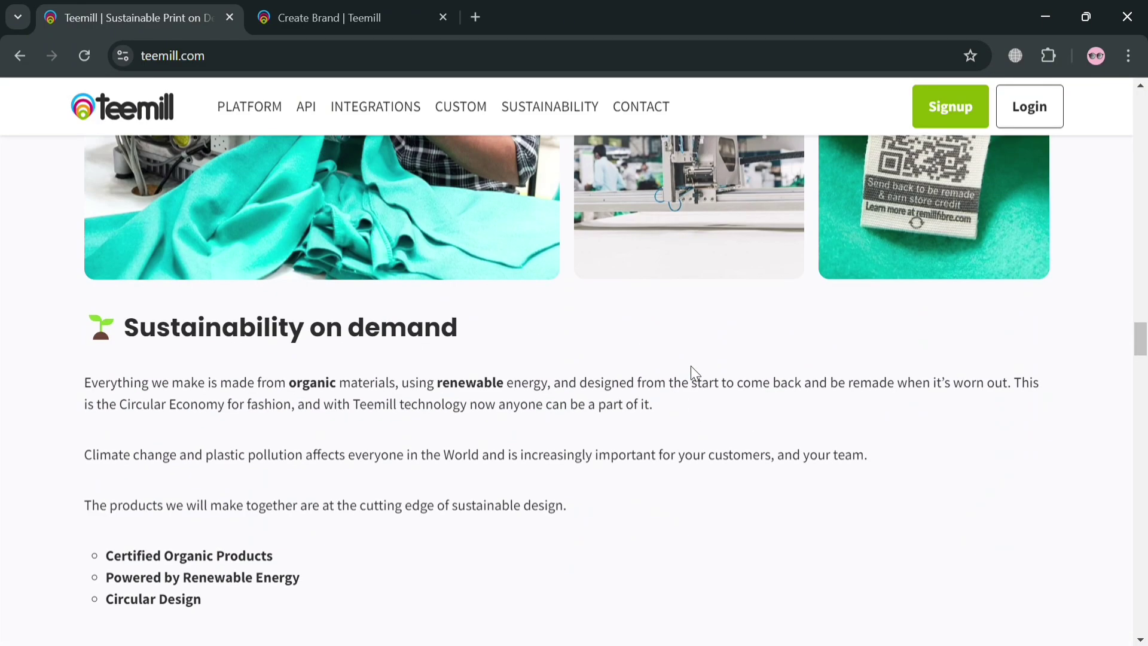
scroll(692, 368, down, 15)
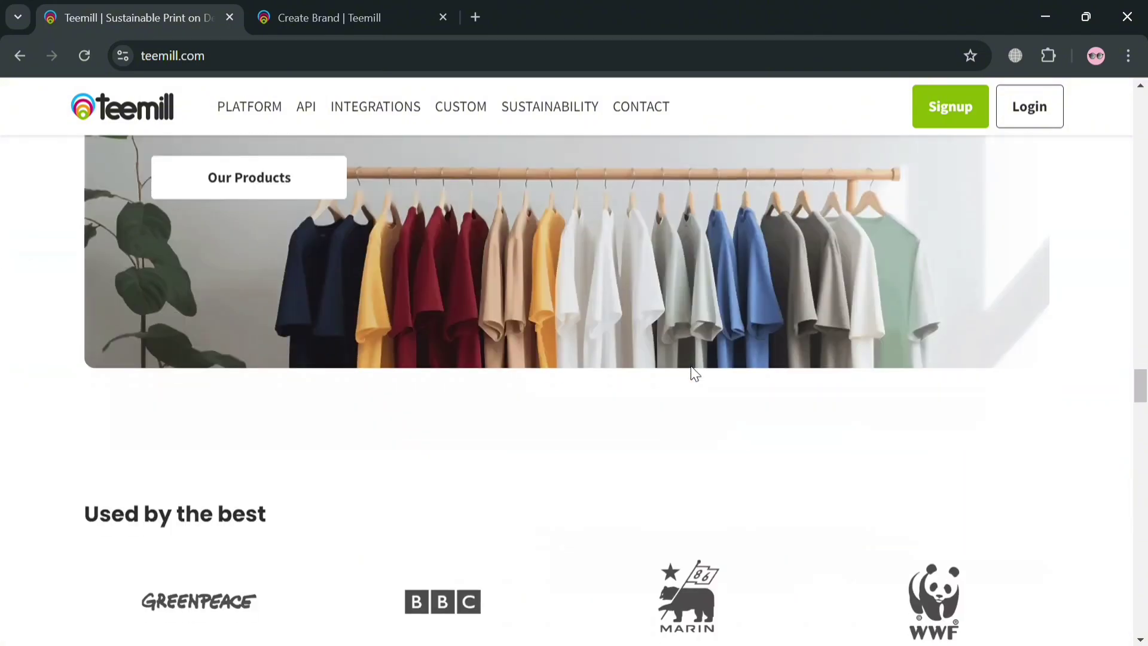
scroll(695, 373, down, 8)
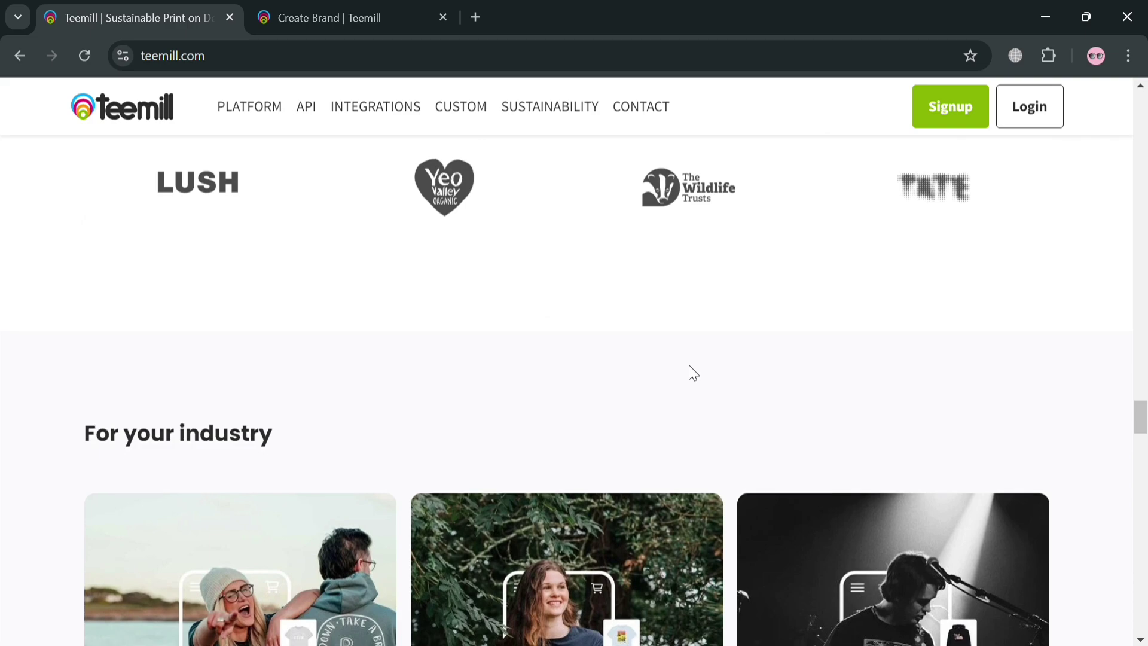
scroll(693, 373, down, 20)
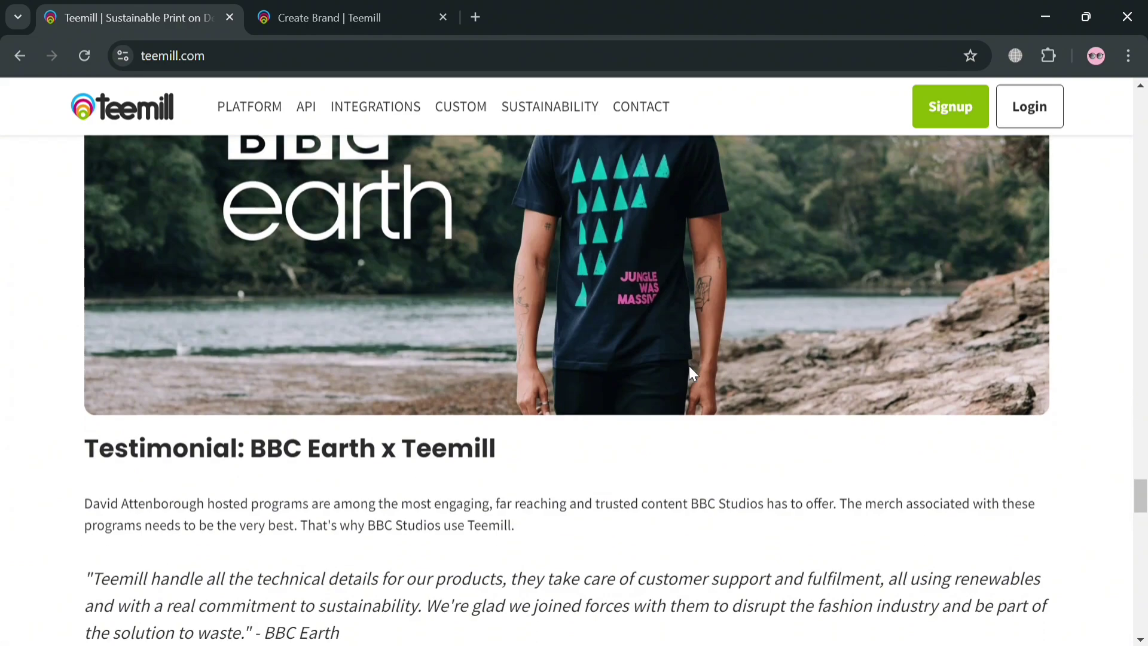
scroll(690, 366, down, 20)
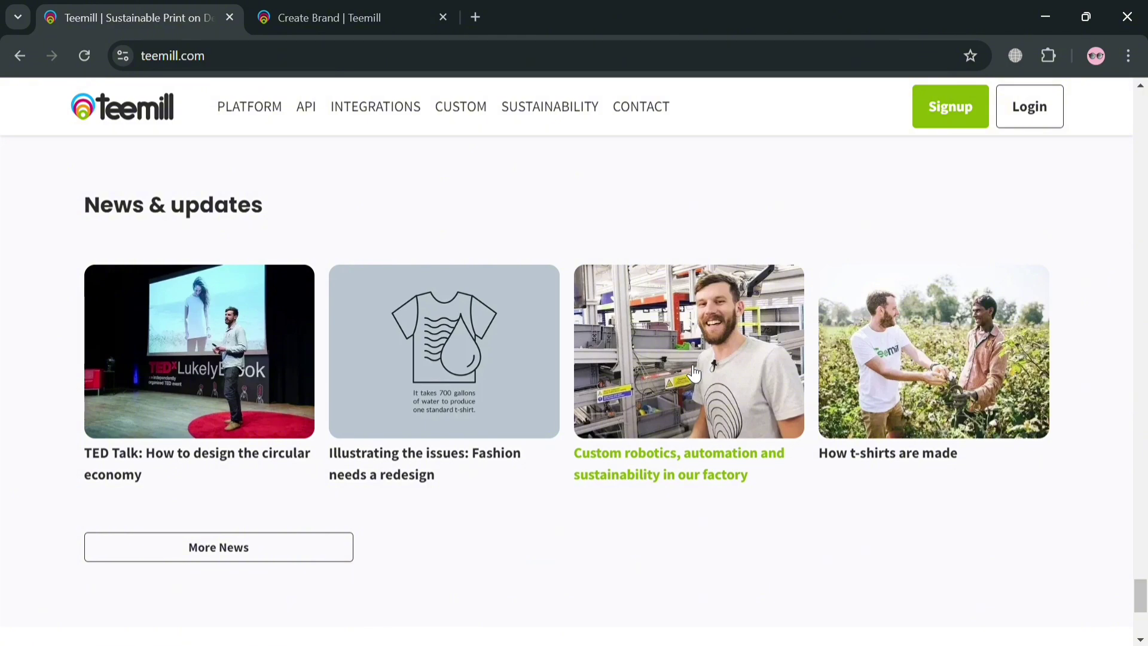
scroll(693, 372, down, 5)
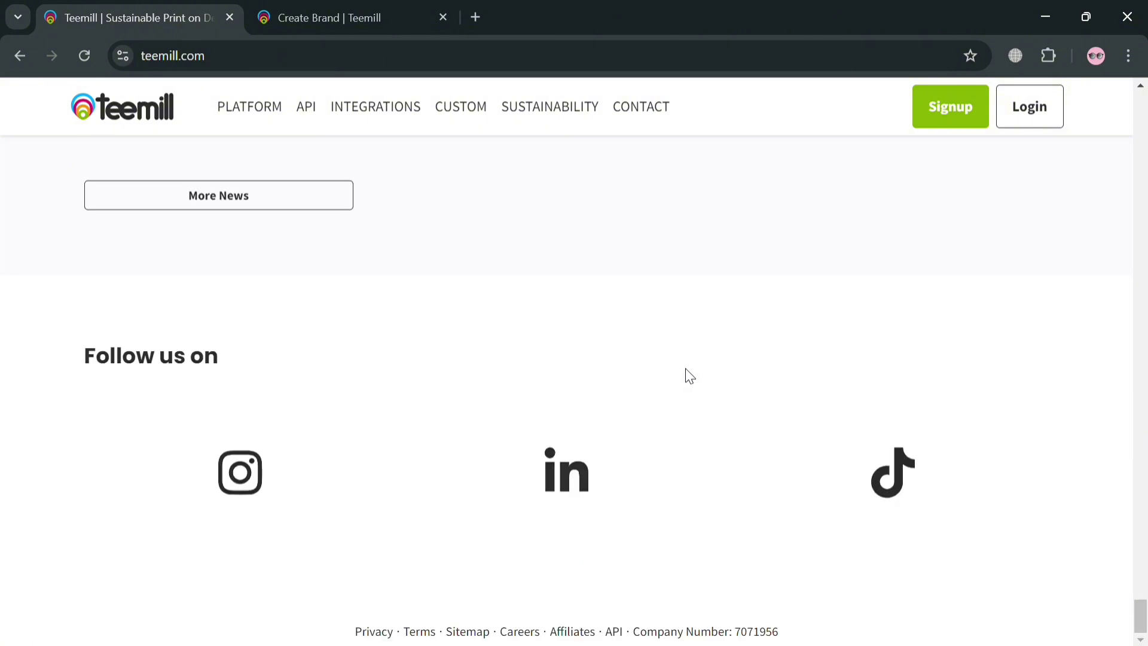
scroll(690, 376, up, 12)
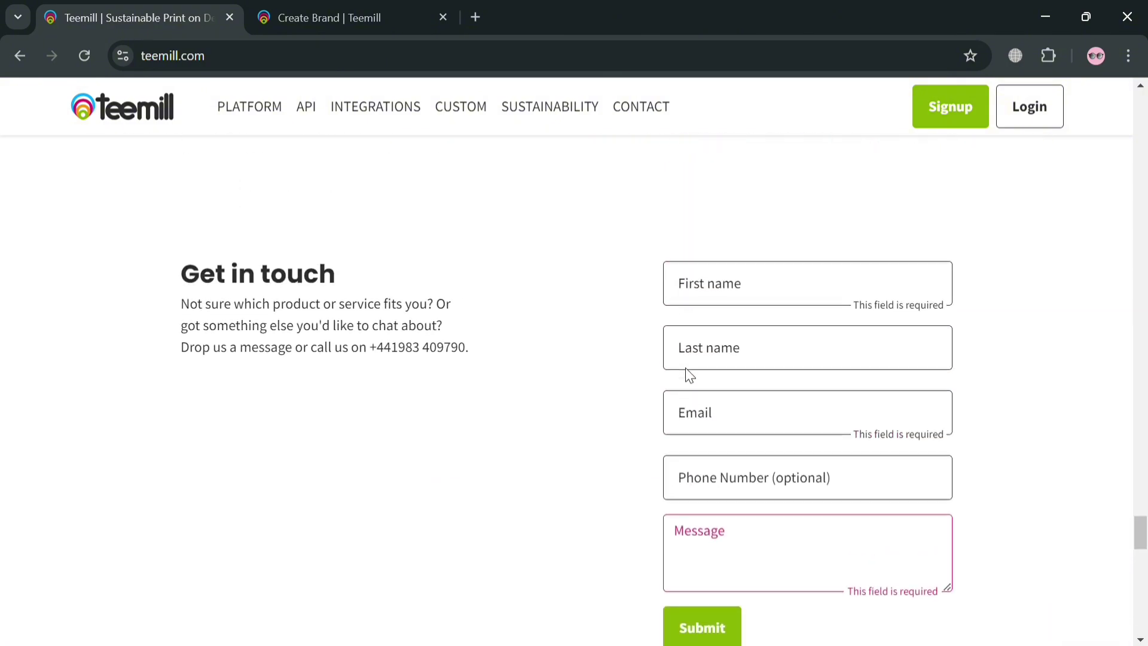
scroll(690, 375, up, 12)
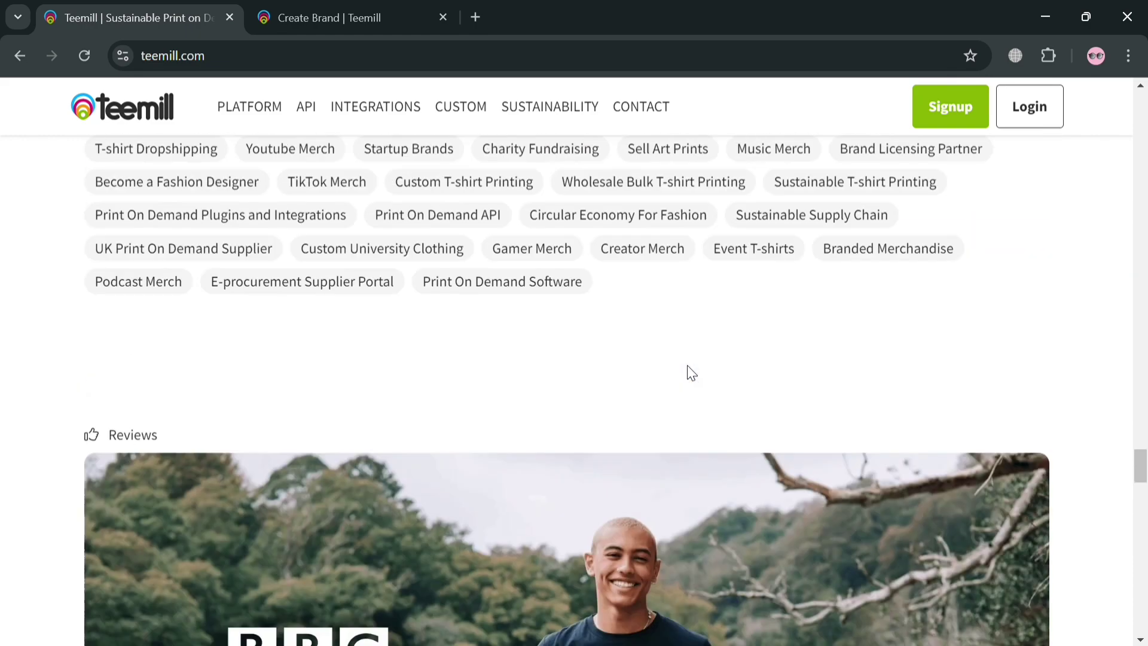
scroll(694, 365, up, 10)
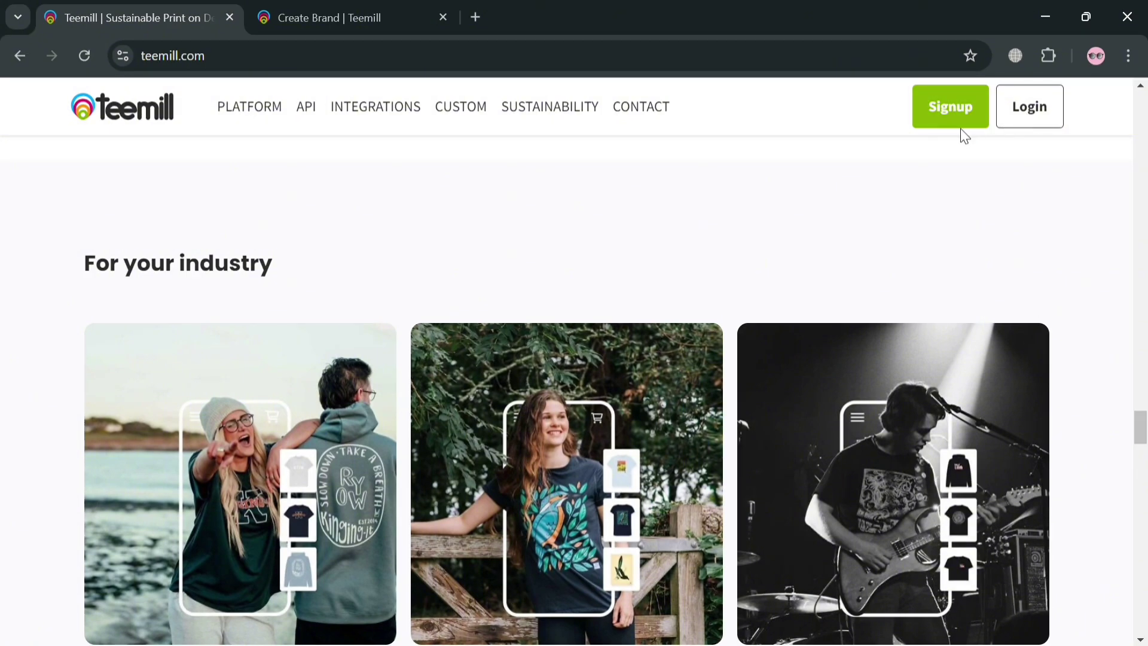
Step: Name the brand "MenShirt Prints" on the Create Brand sign-up page and continue to the login setup
click(421, 16)
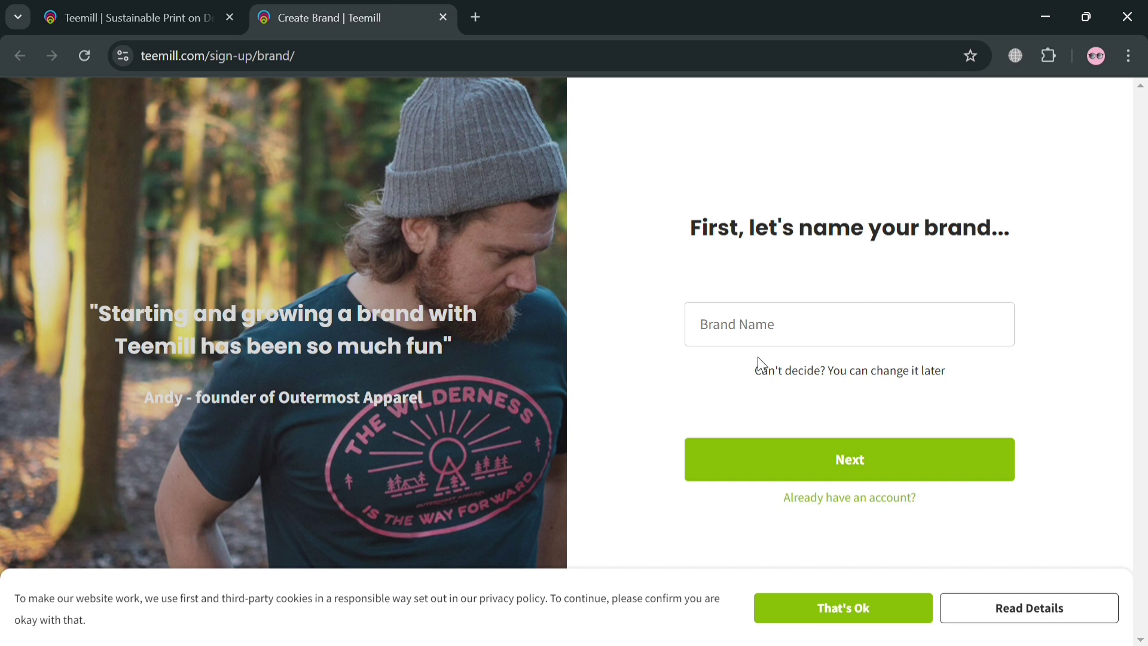
click(777, 330)
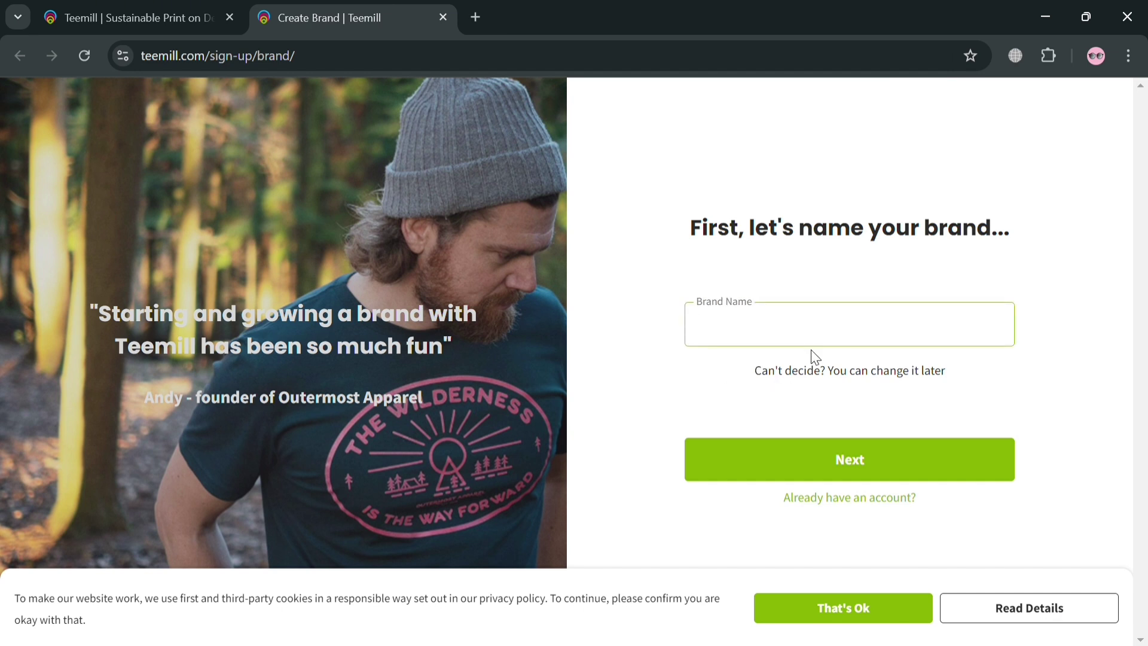
text(MenShirt Prints)
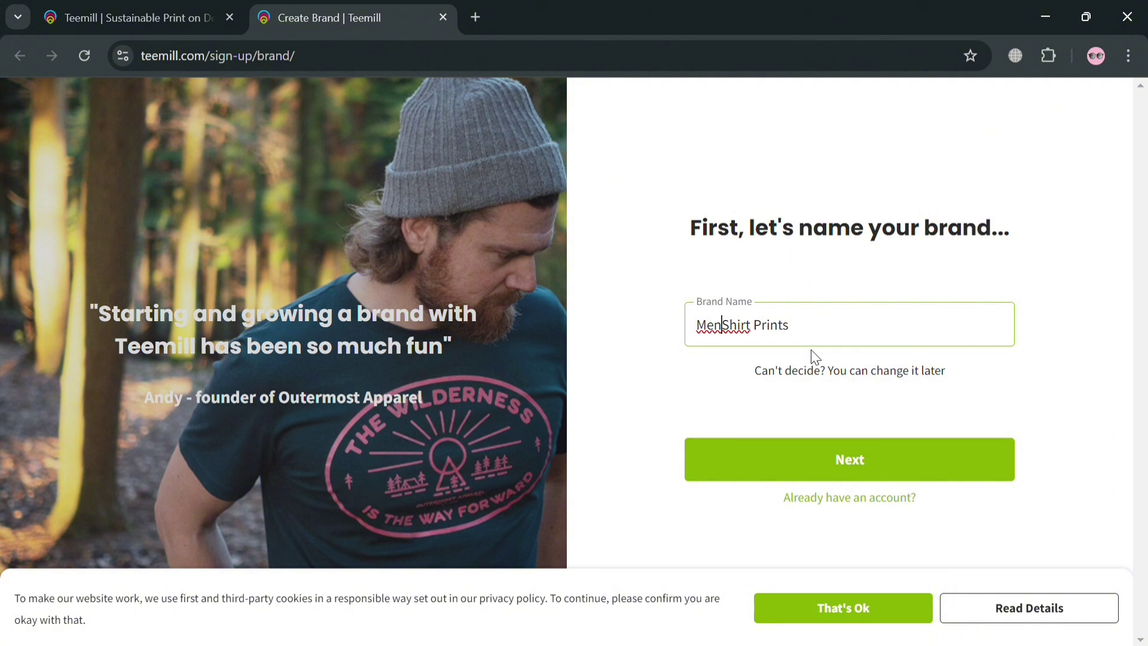
click(937, 474)
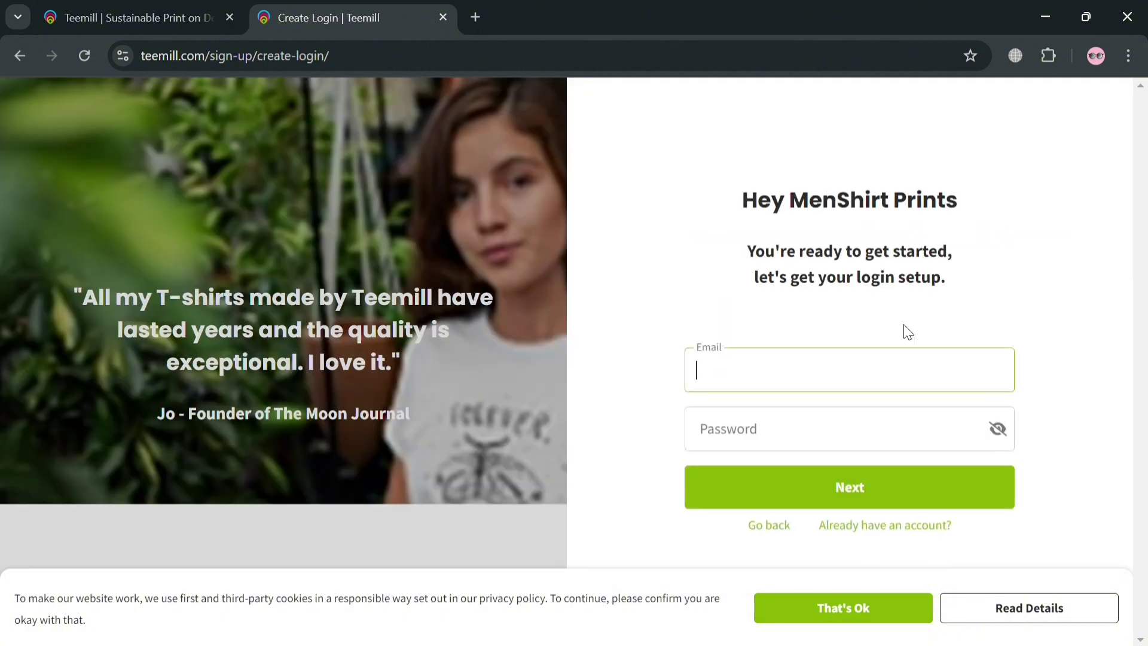
Step: Enter the account email and password for the new login and submit them
key(ctrl+v)
click(853, 430)
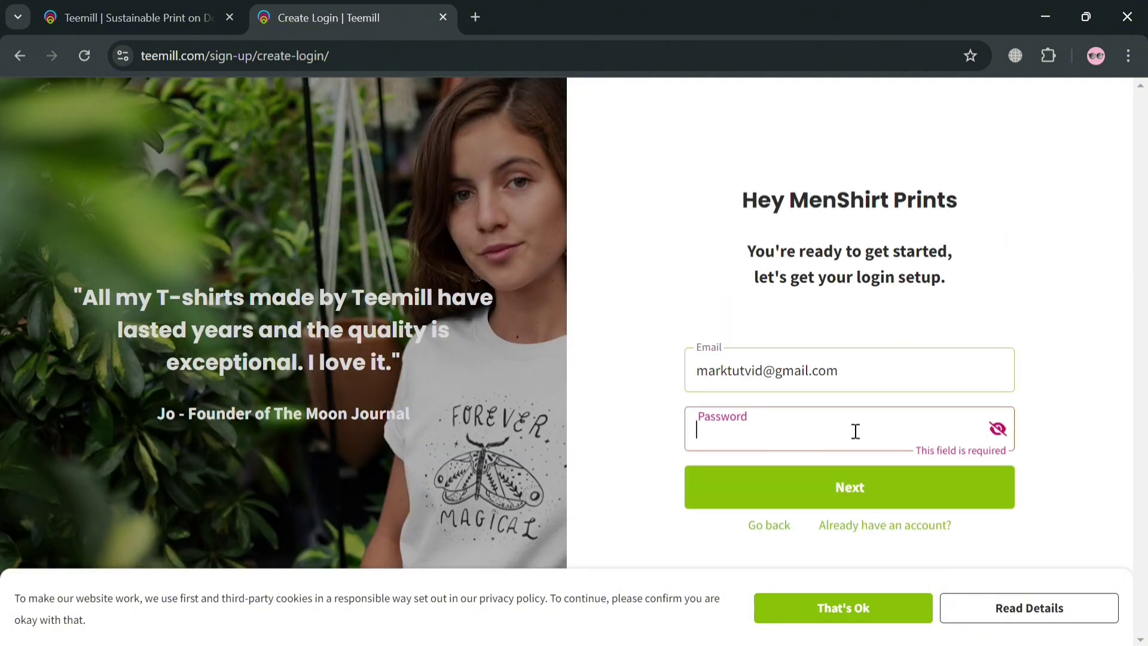
text(•)
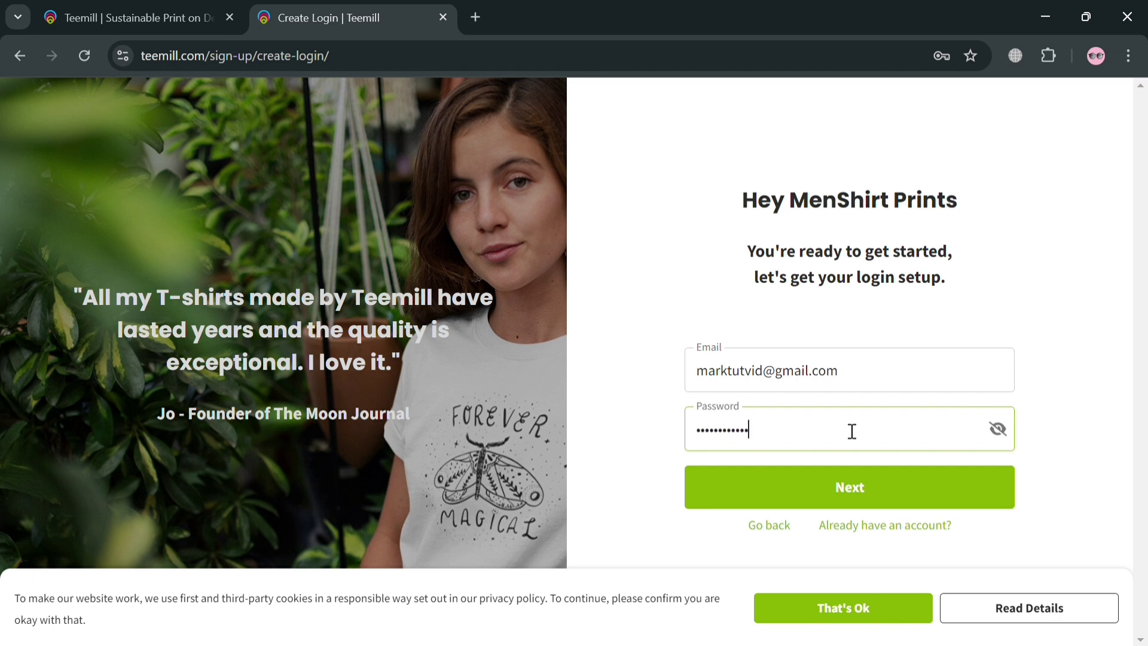
text(•)
key(Return)
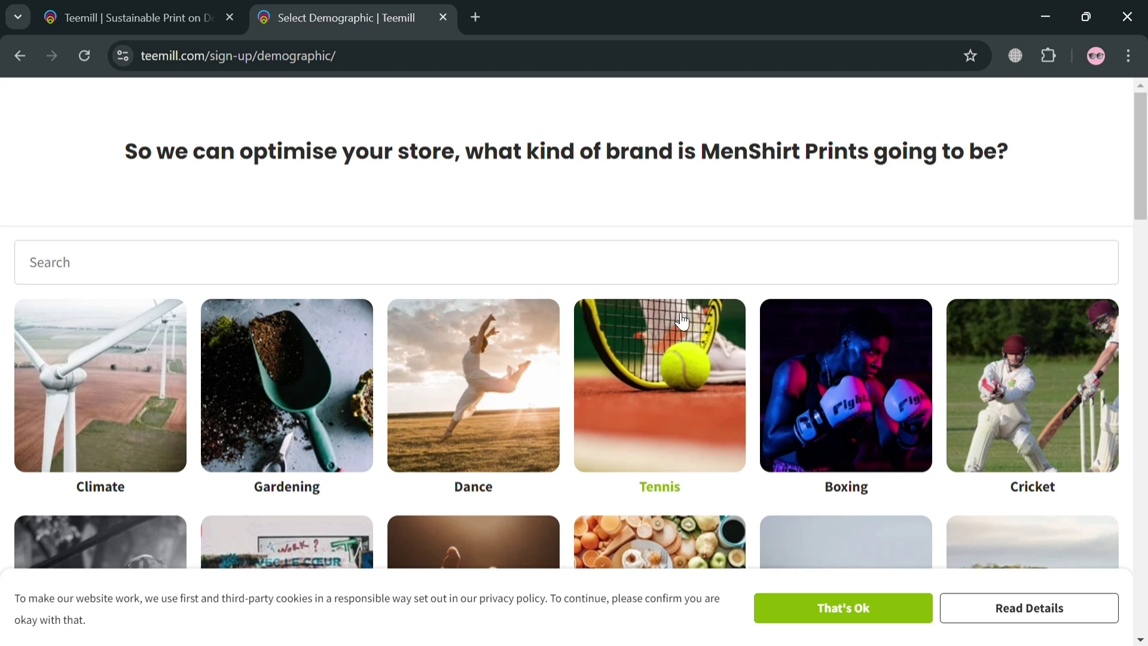
Step: Accept the cookie notice and choose T-shirts as the kind of brand for the store
scroll(808, 424, down, 2)
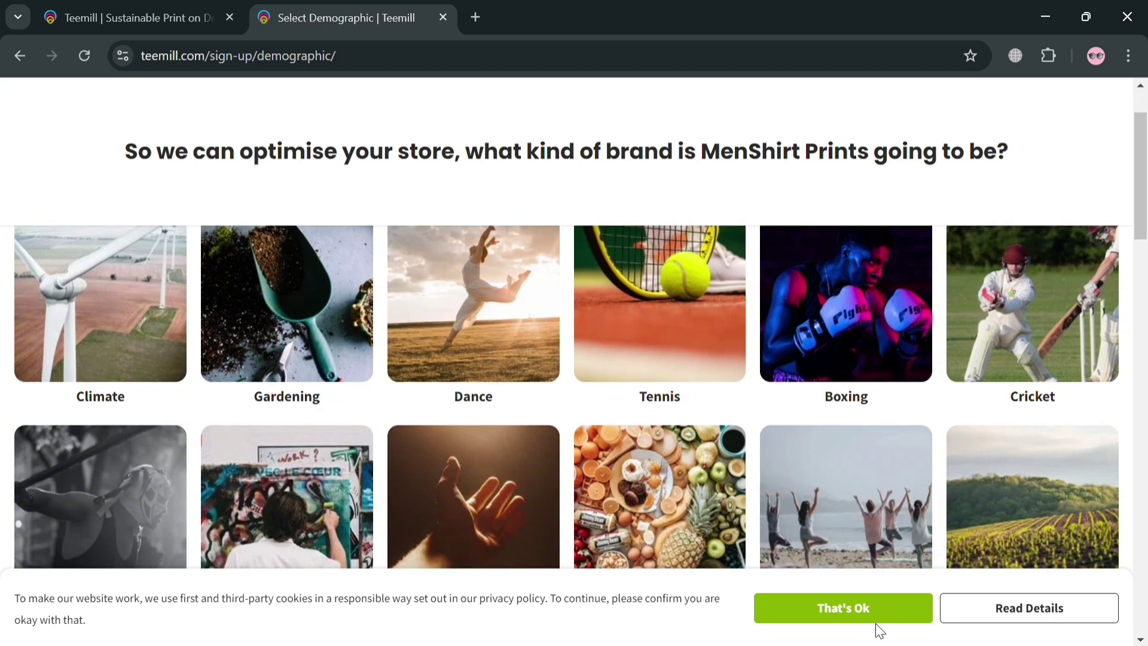
click(855, 606)
scroll(295, 299, up, 2)
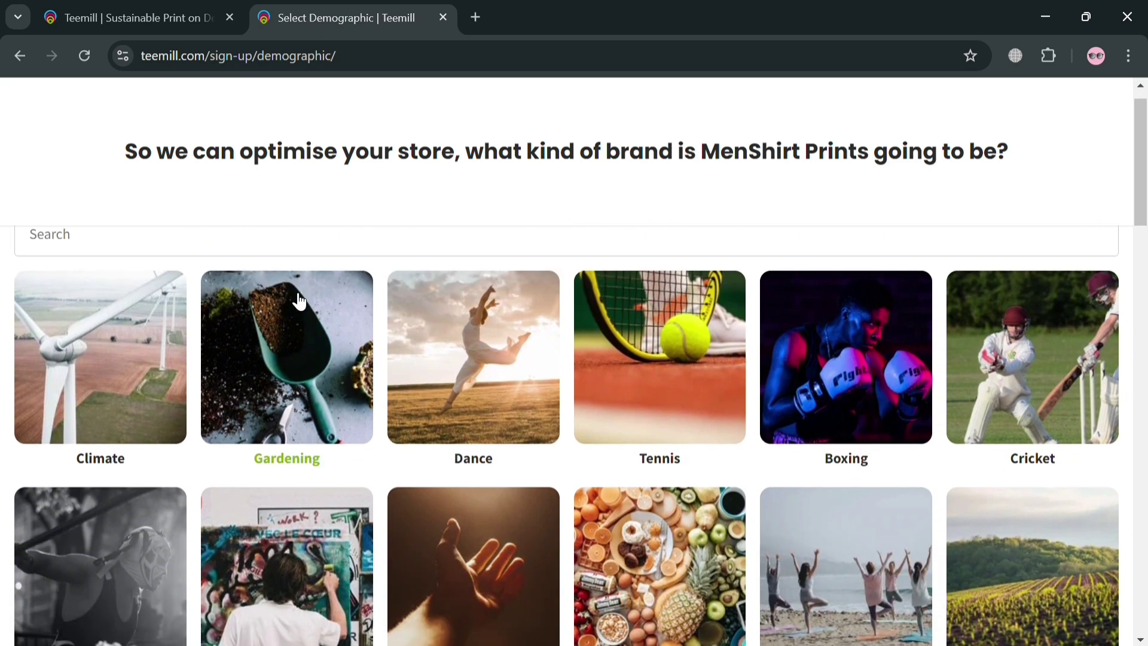
scroll(399, 412, down, 5)
scroll(399, 413, down, 10)
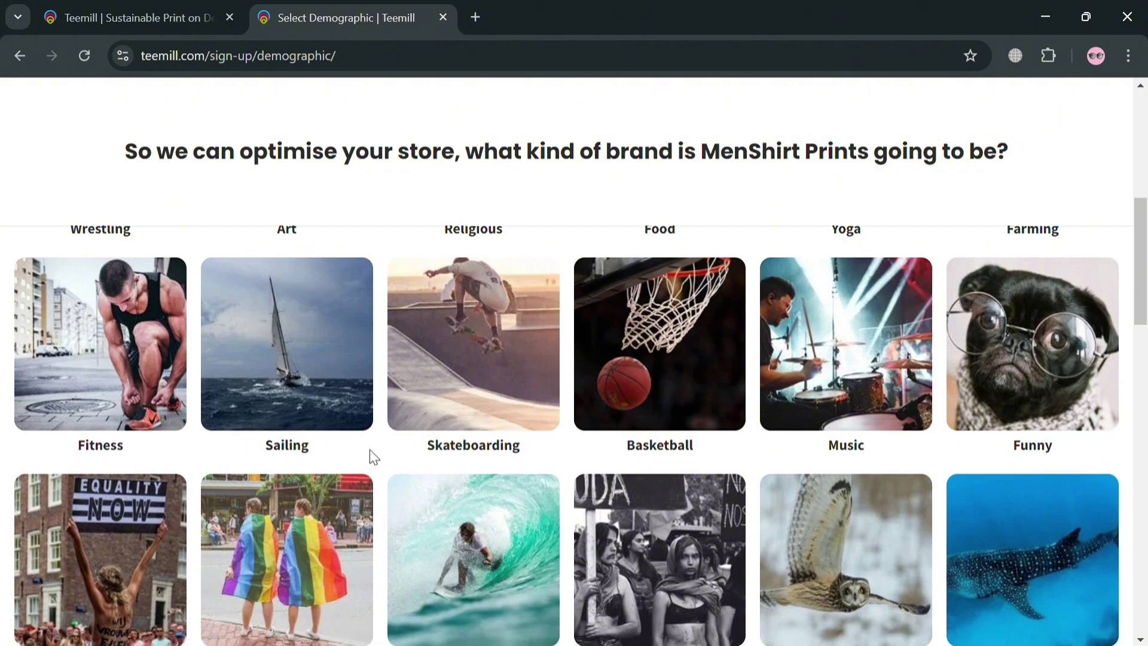
scroll(1004, 399, down, 10)
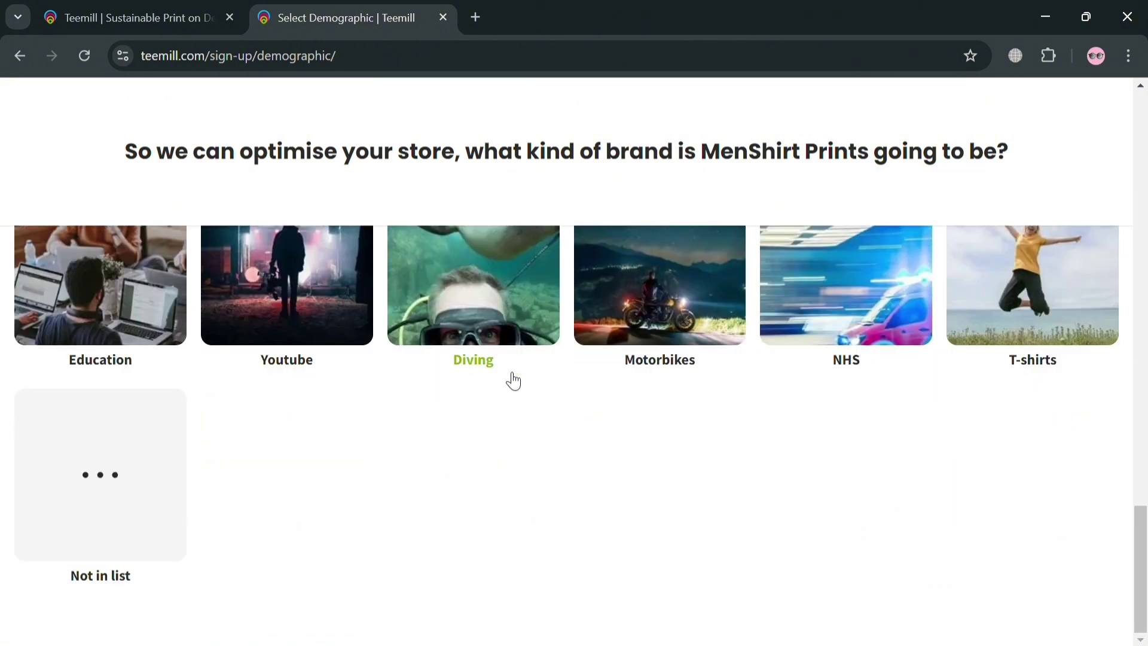
click(1052, 333)
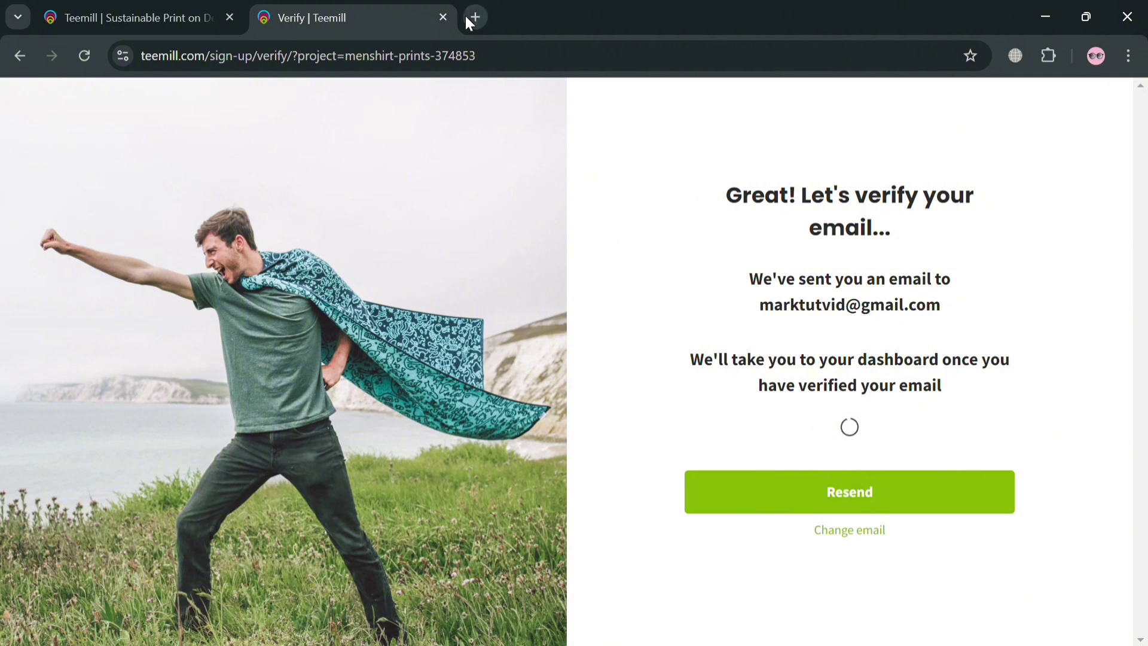
Step: Verify the account through Teemill's verification email in Gmail and agree to the Store Operator Terms of Service
click(474, 17)
click(281, 86)
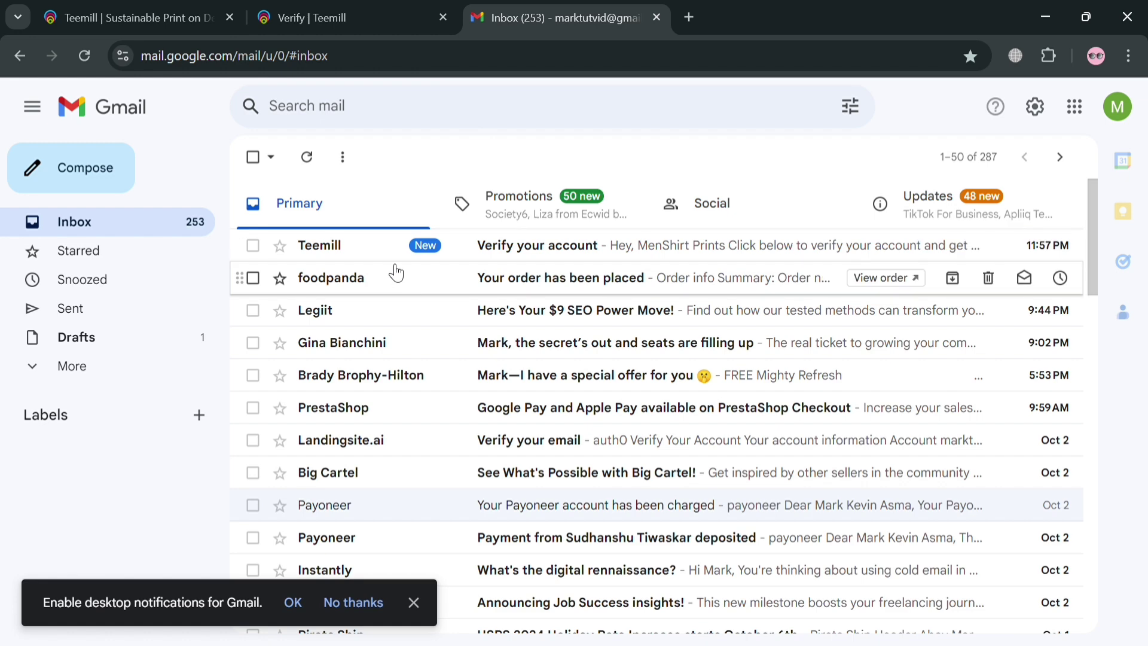
click(384, 250)
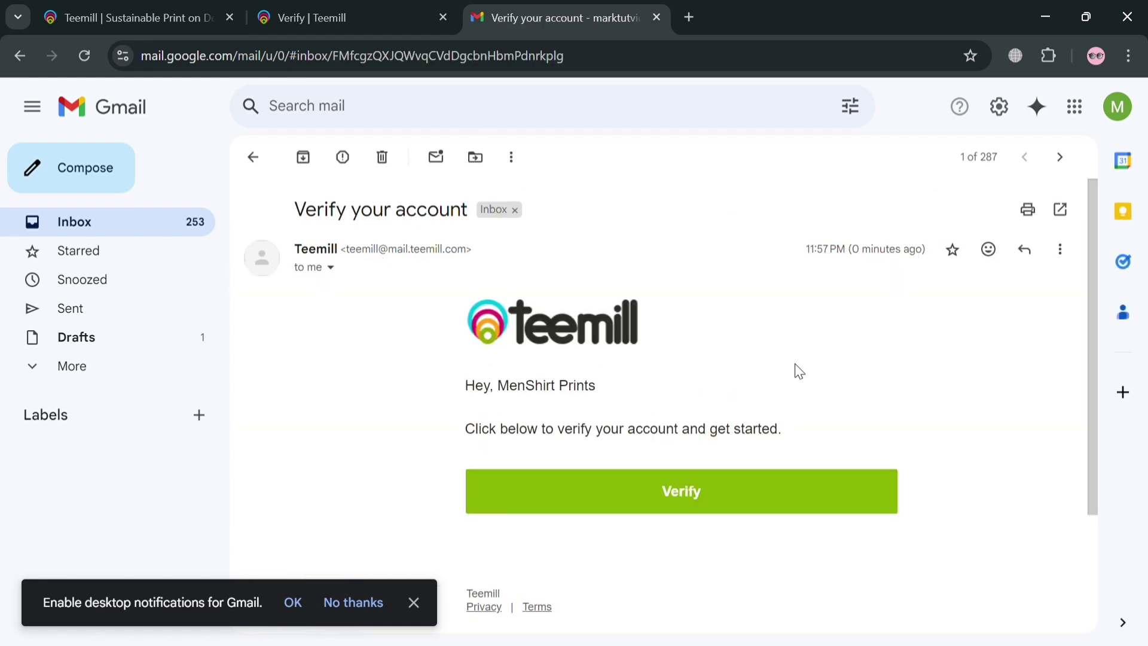
click(803, 507)
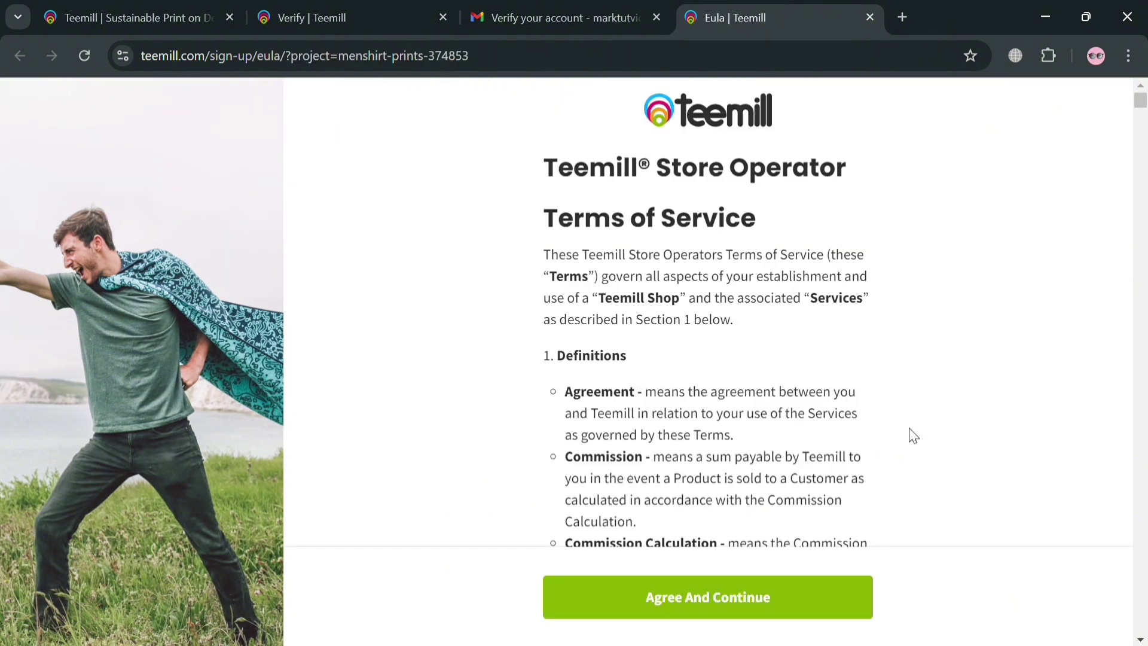
click(808, 595)
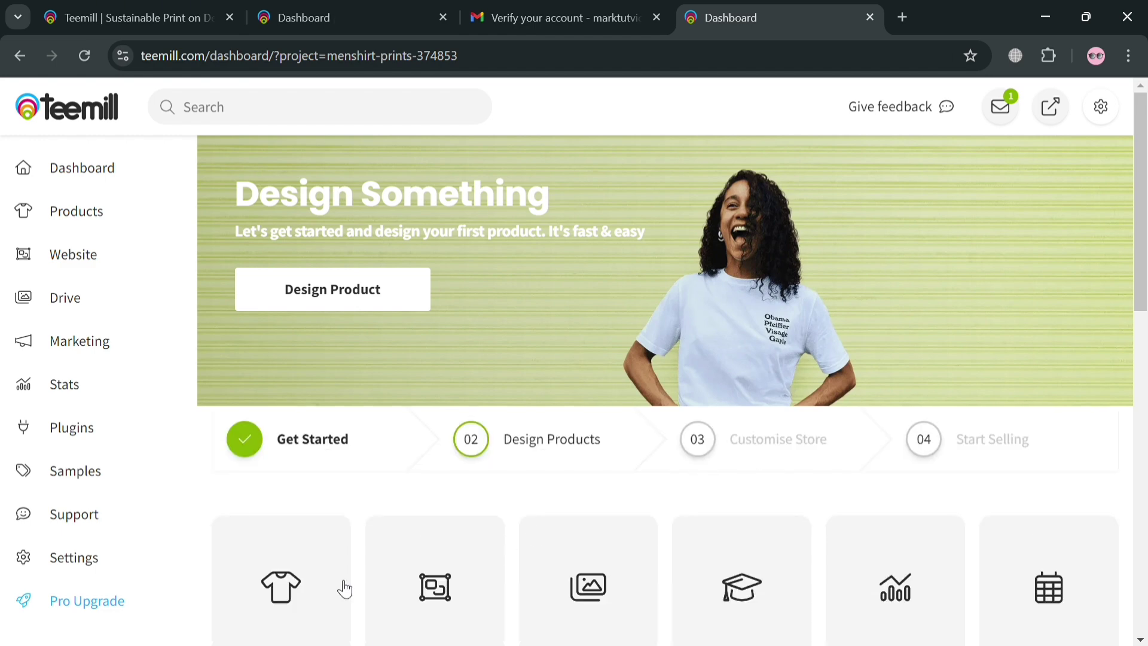
Step: Look over the dashboard, start a new product from My Products and dismiss the Studio tour hint
click(91, 179)
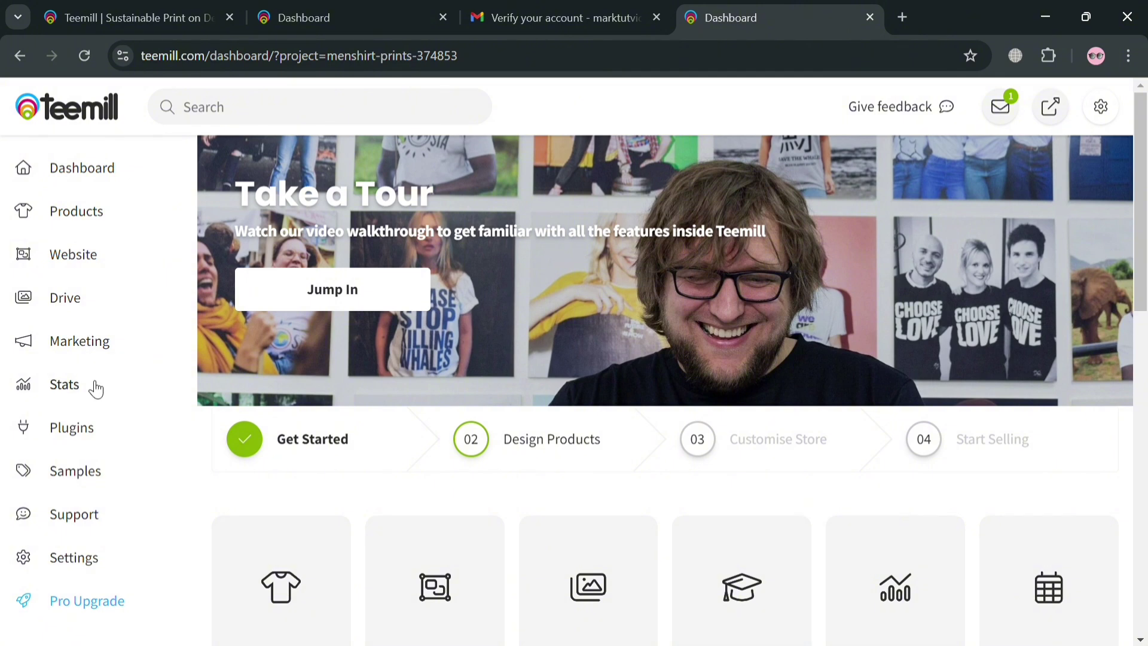
scroll(95, 539, down, 10)
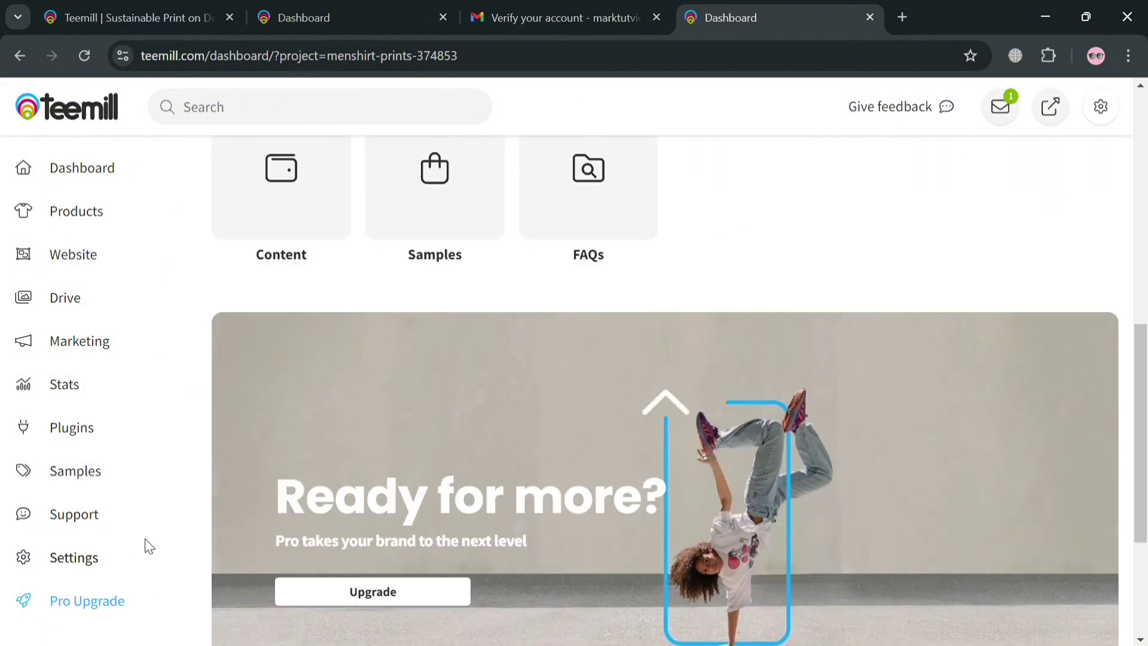
scroll(161, 541, up, 10)
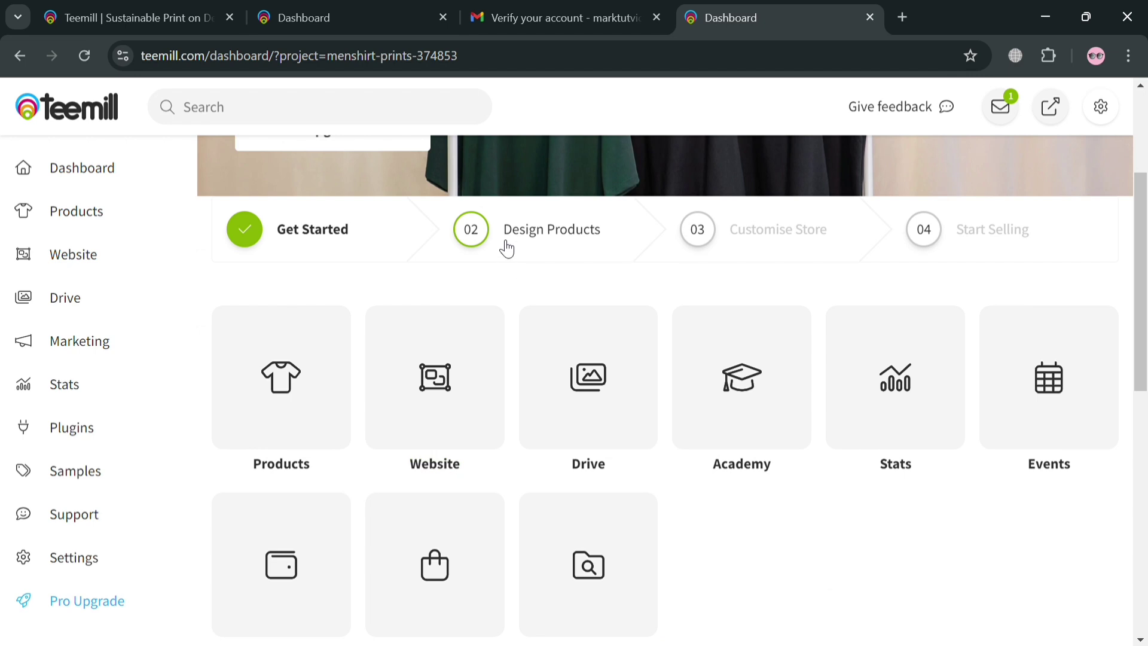
click(295, 402)
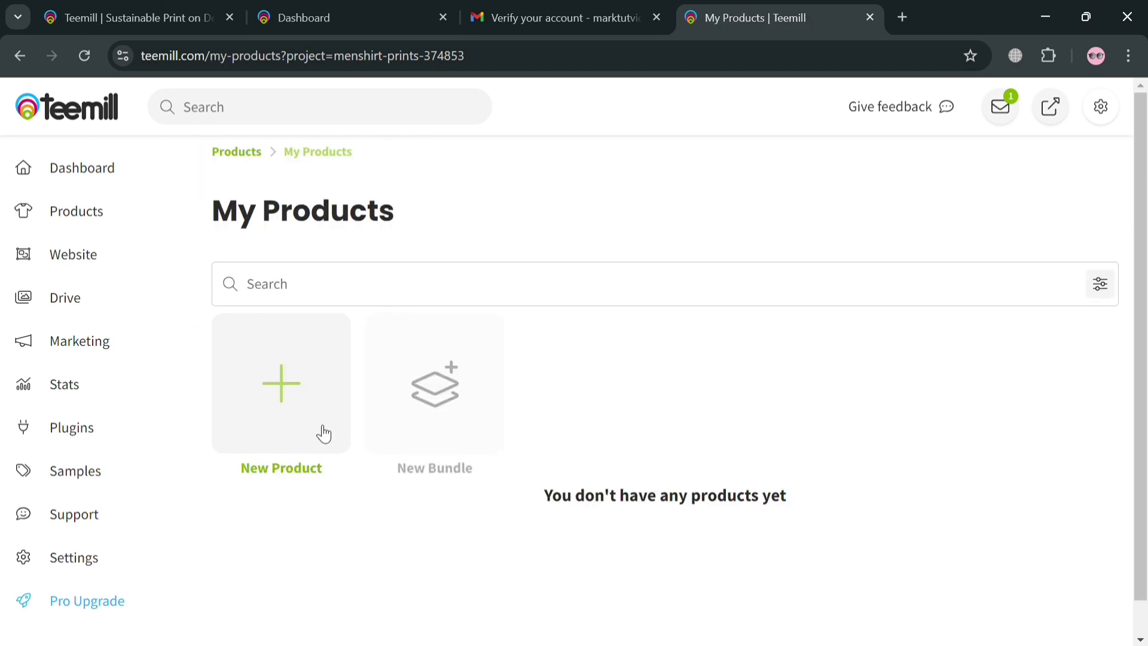
click(286, 423)
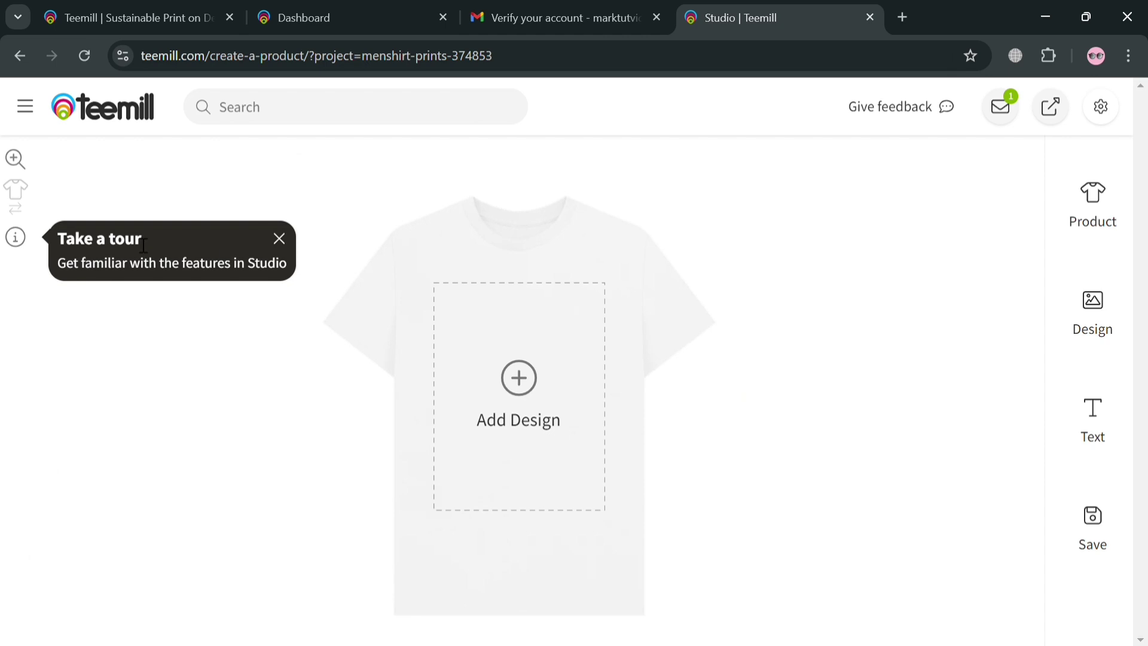
click(290, 254)
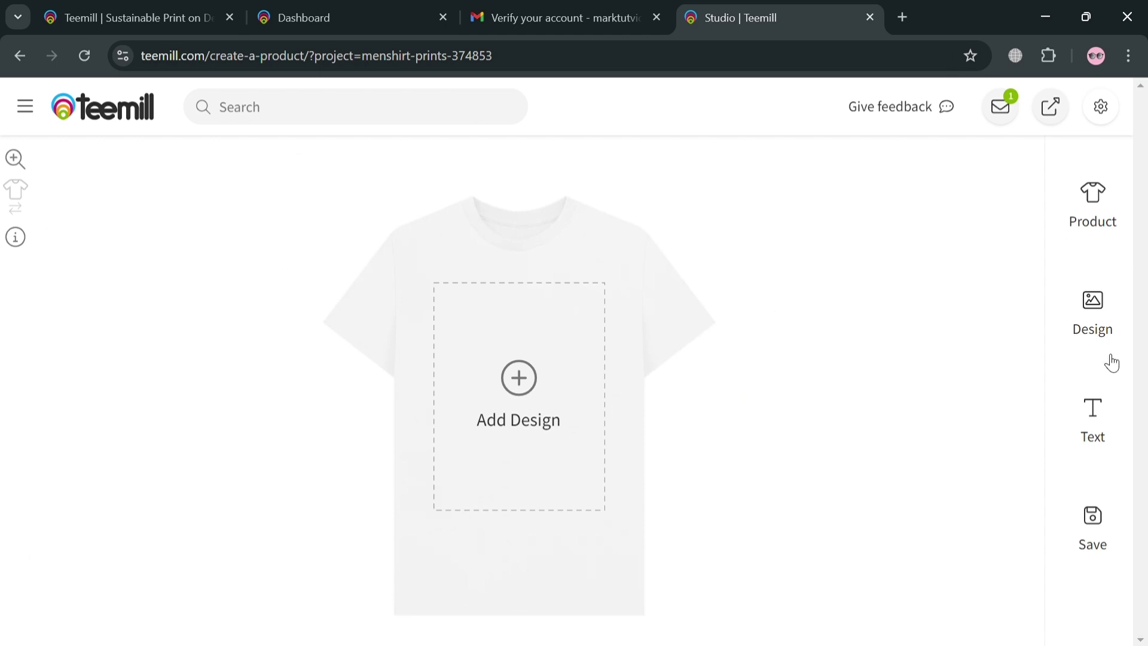
Step: Place the teal circle horse head design from the design library on the T-shirt front and shift it slightly down
click(531, 395)
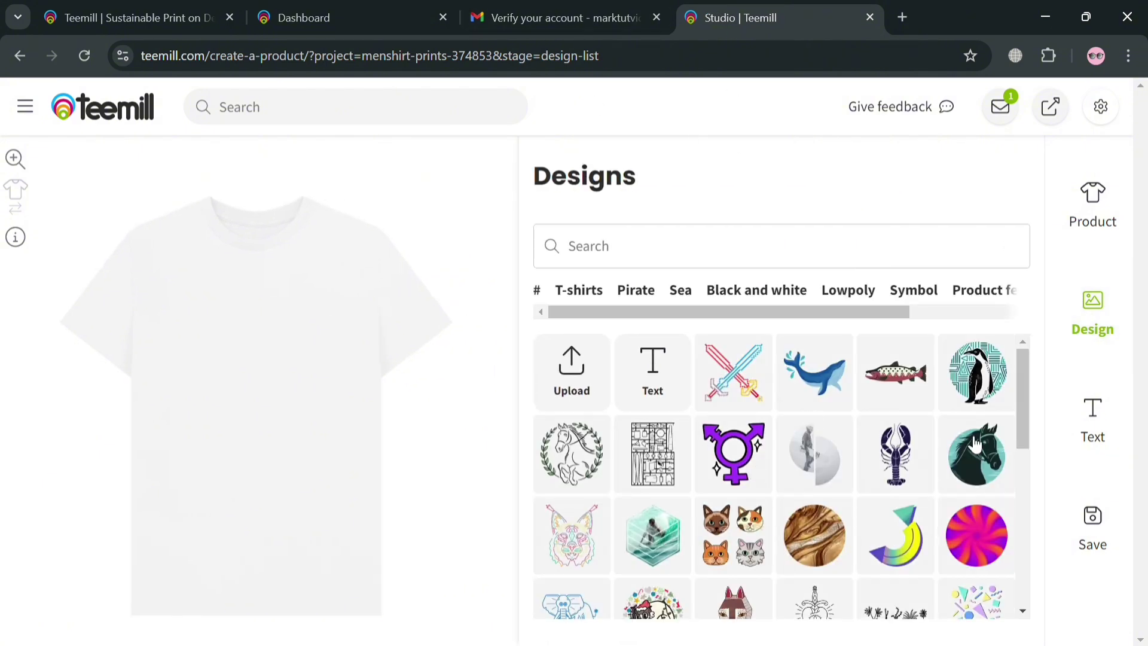
click(981, 469)
scroll(915, 464, down, 3)
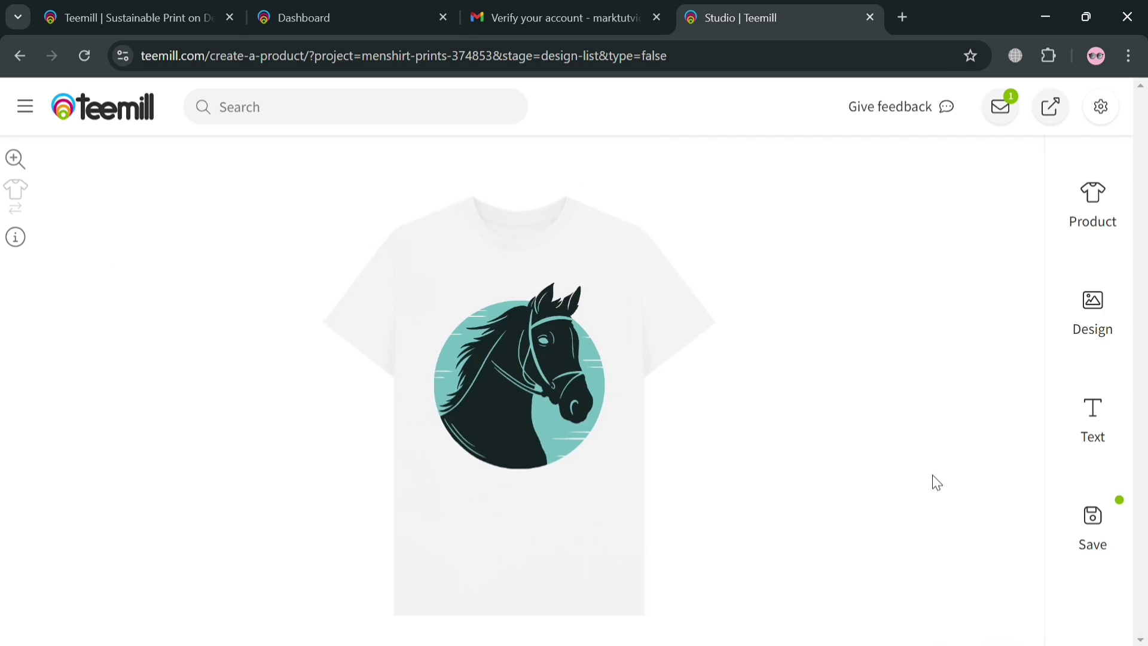
click(544, 423)
mouse_move(544, 423)
mouse_down()
mouse_move(544, 476)
mouse_move(543, 434)
mouse_up()
click(706, 475)
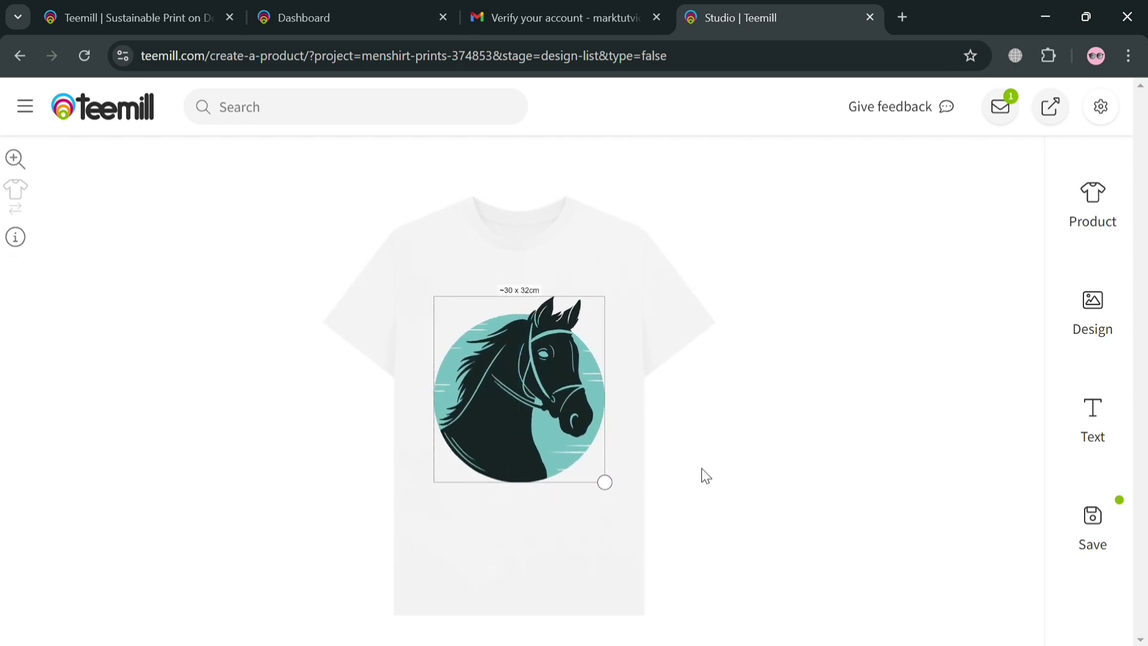
Step: Delete the horse head design from the T-shirt
click(595, 408)
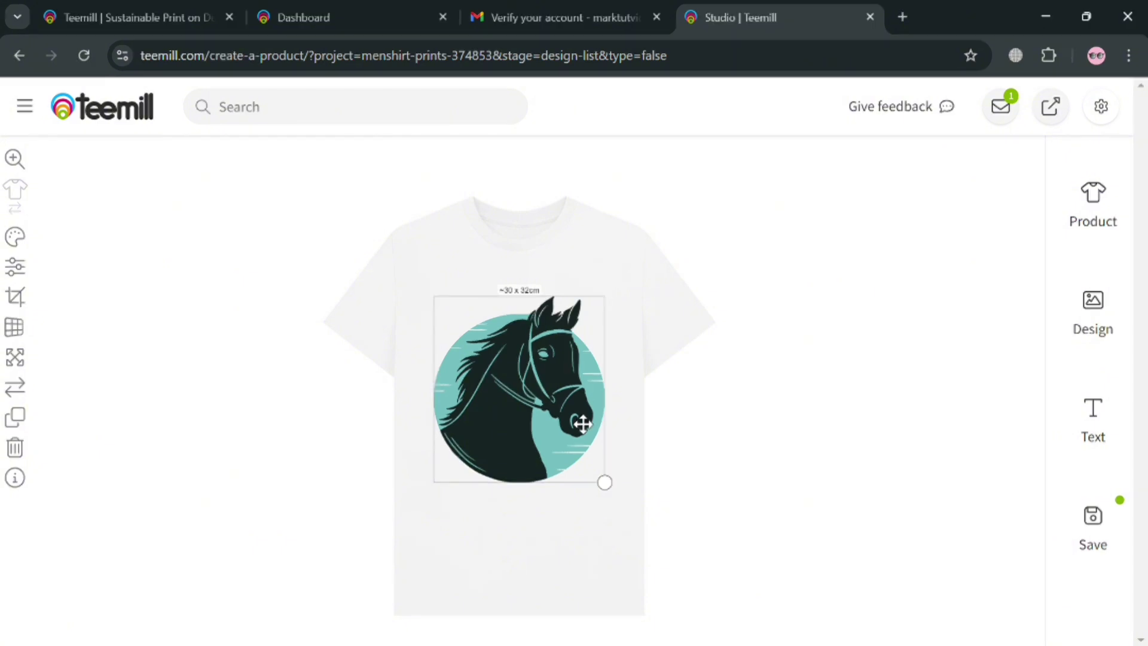
key(Delete)
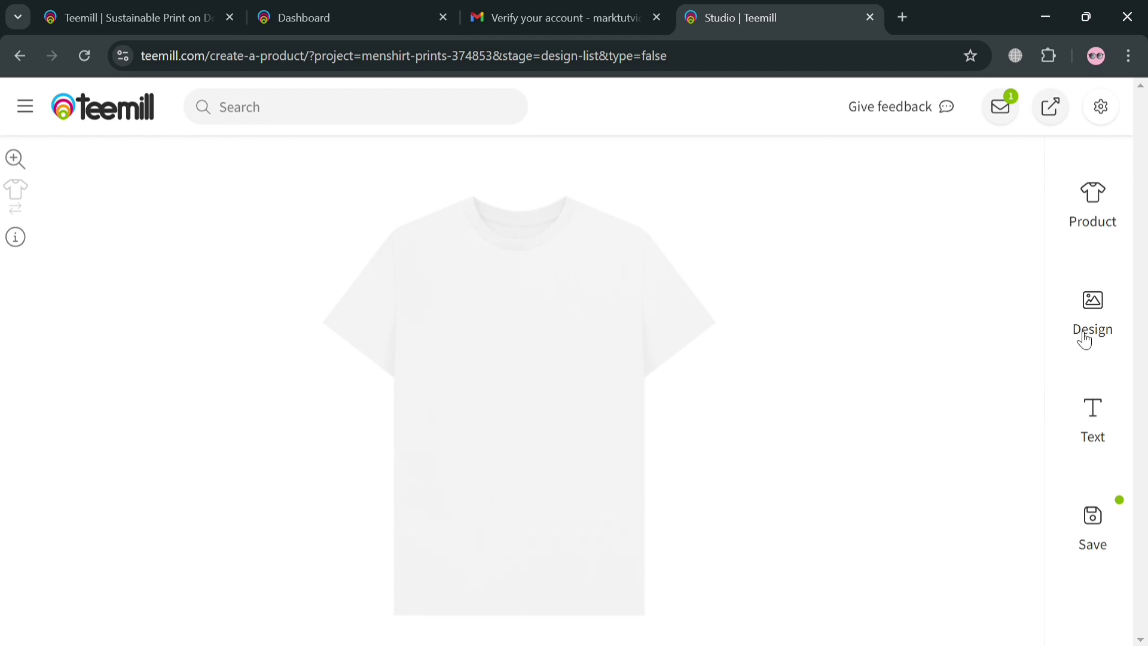
Step: Look over the men's product choices and browse the ready-made artwork in the design library
click(1094, 195)
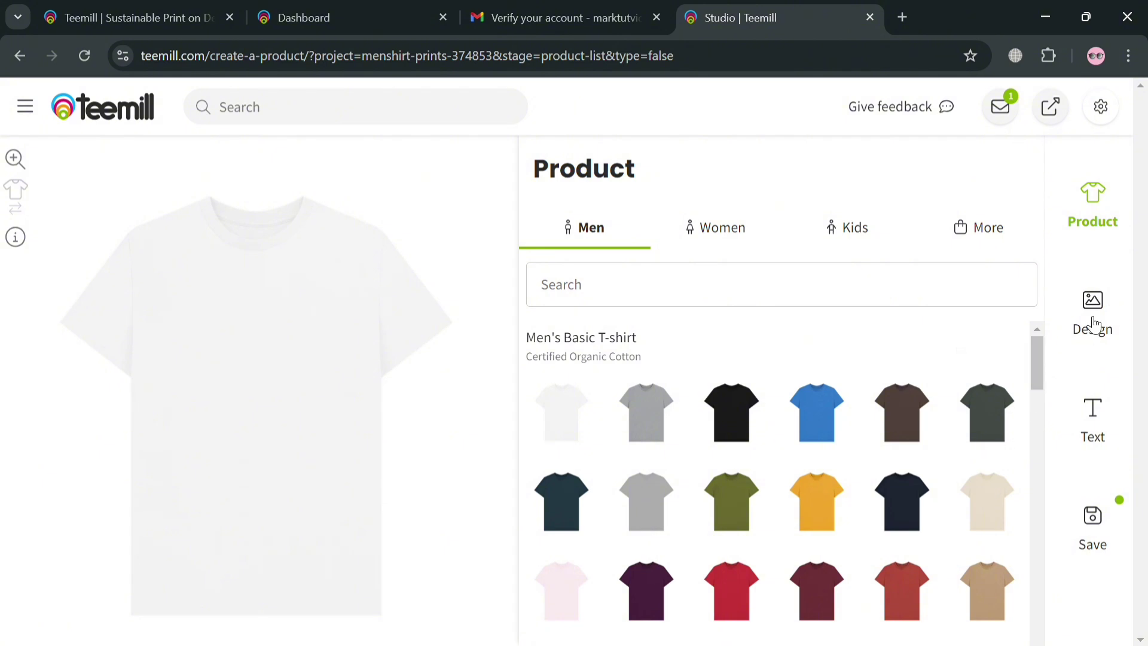
click(1096, 216)
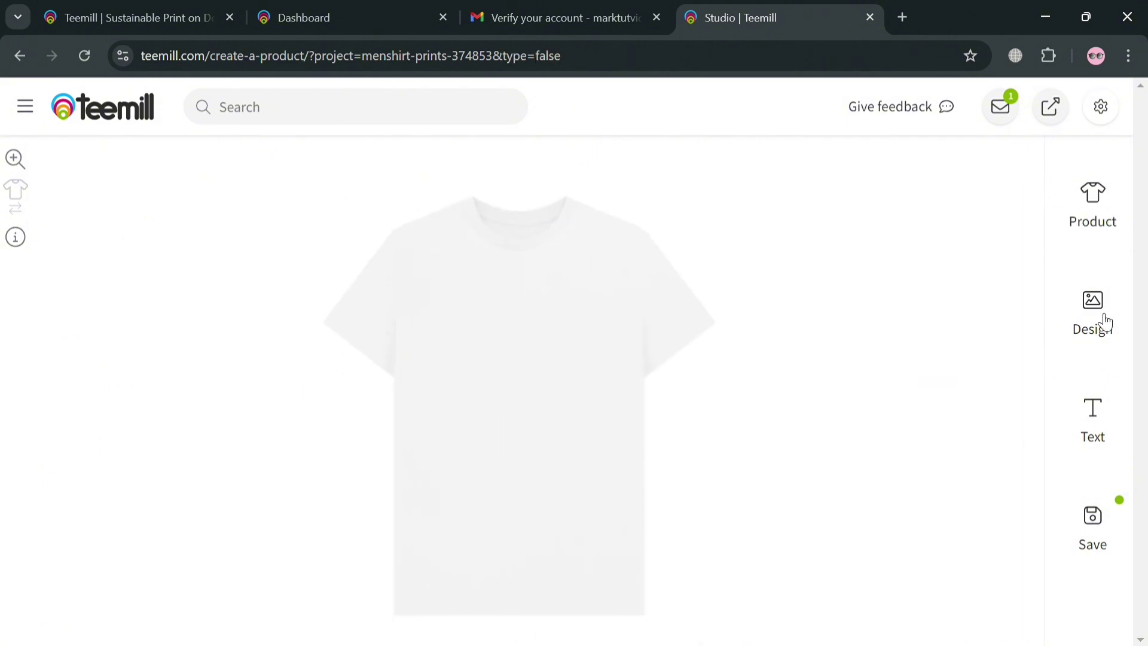
click(1106, 323)
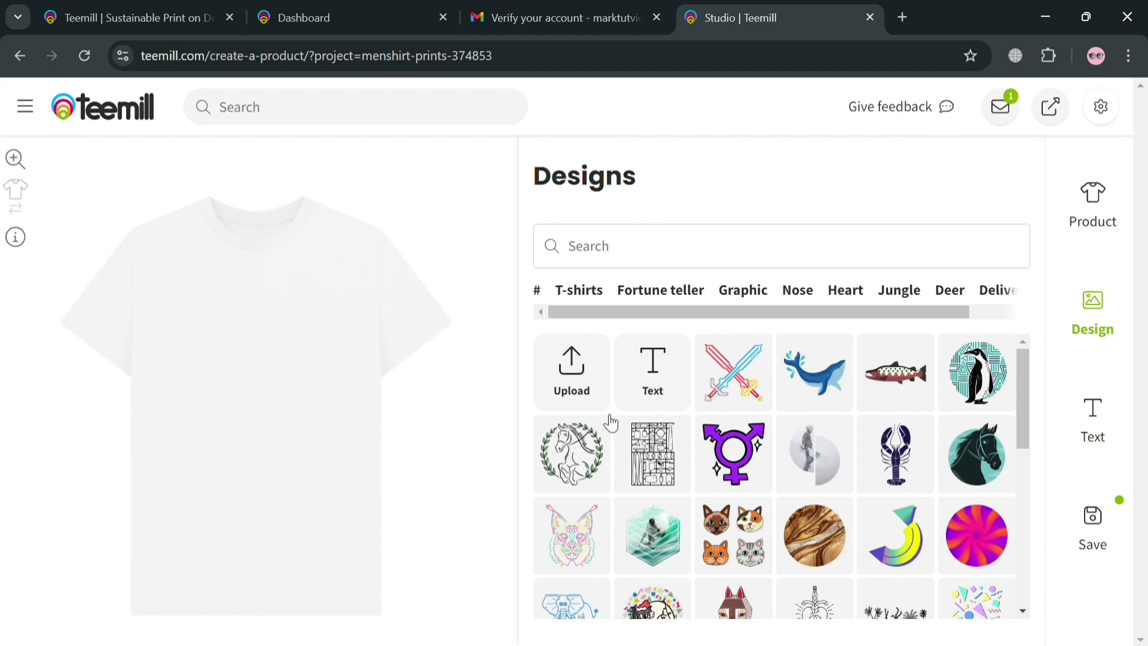
scroll(843, 490, down, 5)
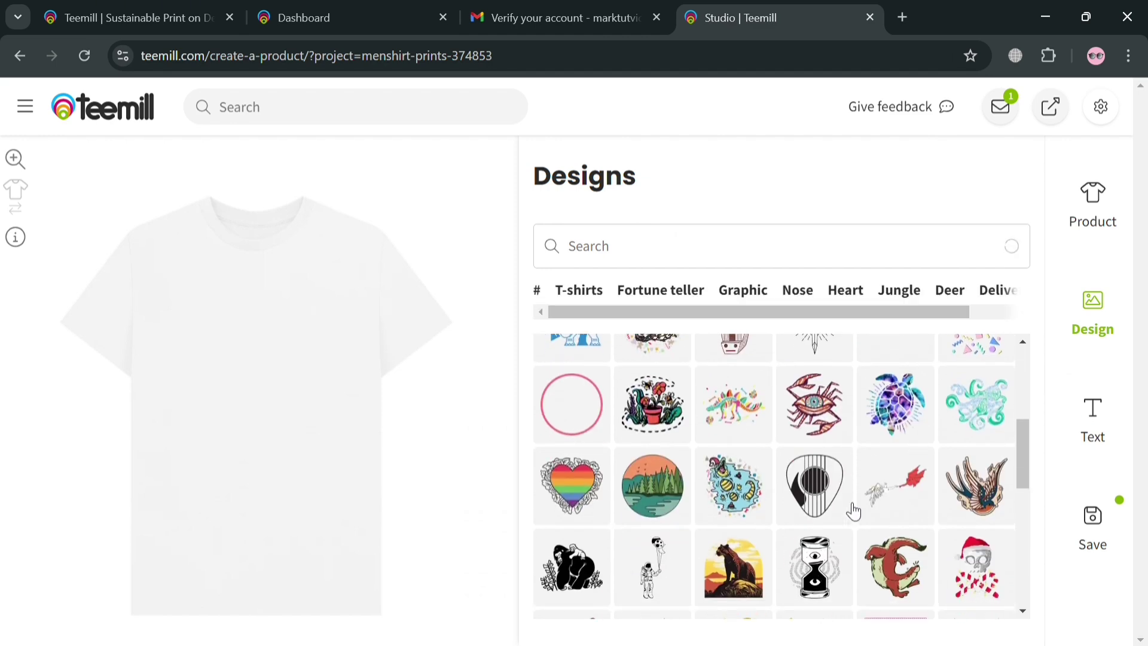
scroll(849, 508, down, 8)
scroll(775, 547, up, 5)
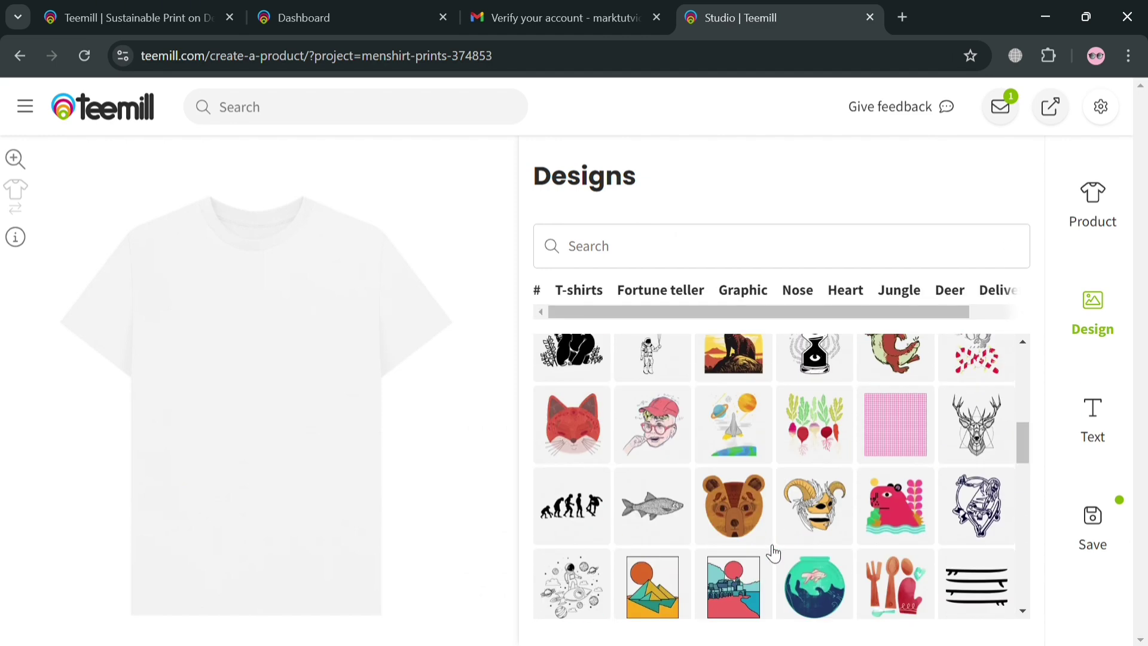
scroll(774, 553, up, 5)
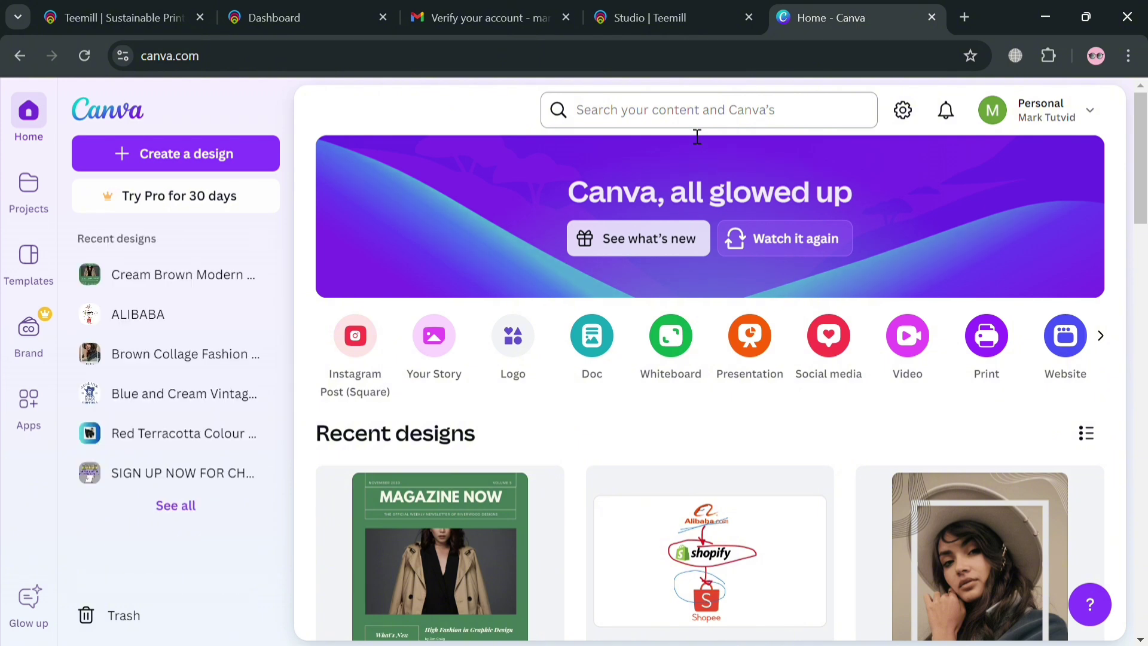
Step: Switch to Canva and search for "tshirt"
click(697, 126)
text(tshirt)
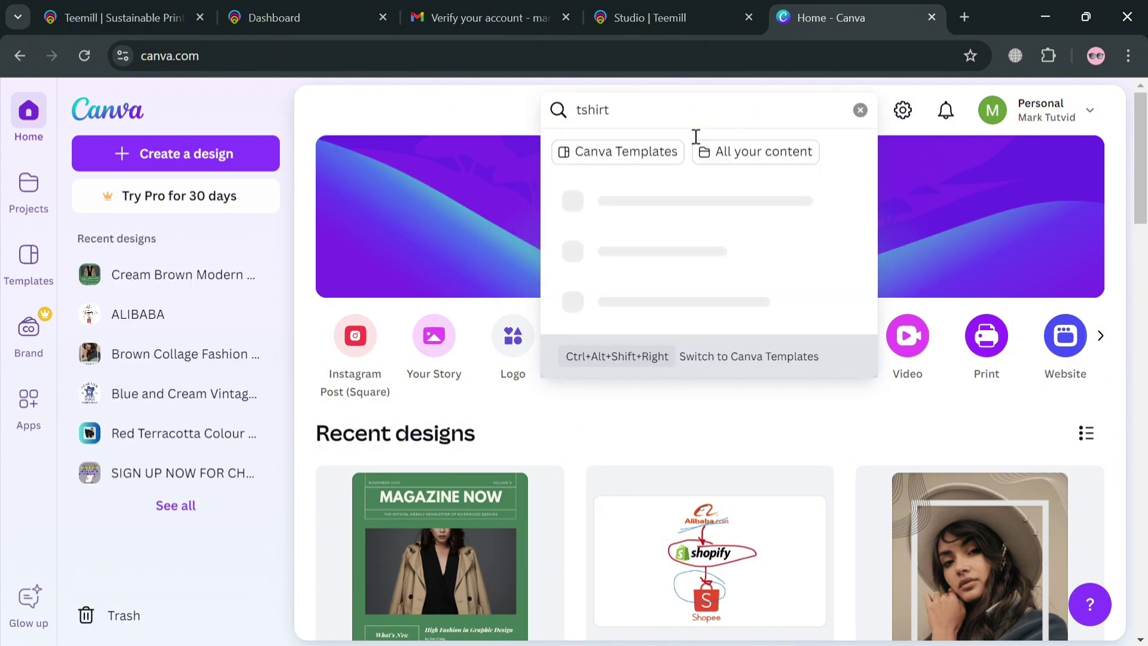
key(Return)
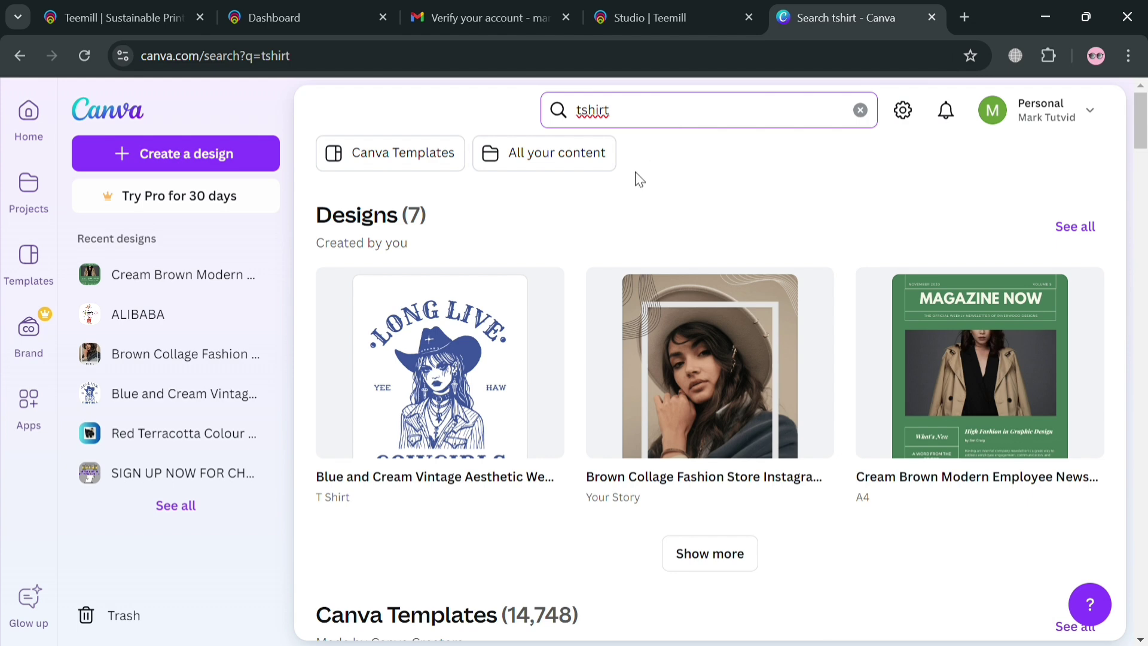
Step: Choose the Black and Orange Typography T-shirt template from the results and open it for customising
scroll(572, 441, down, 7)
scroll(581, 447, down, 1)
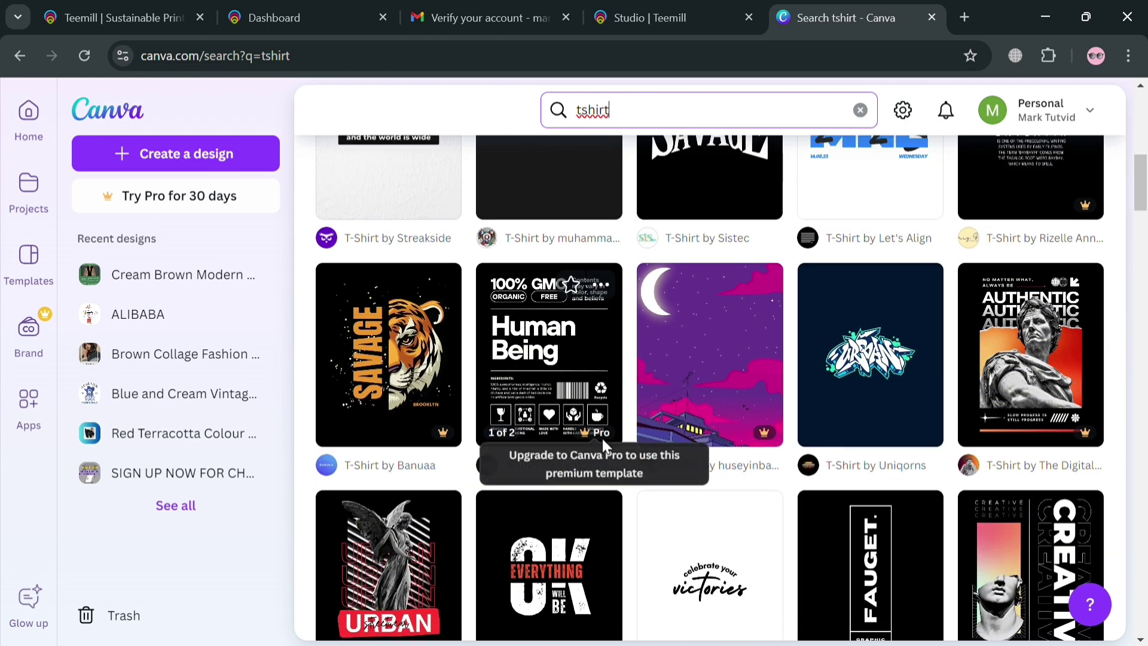
scroll(967, 422, down, 3)
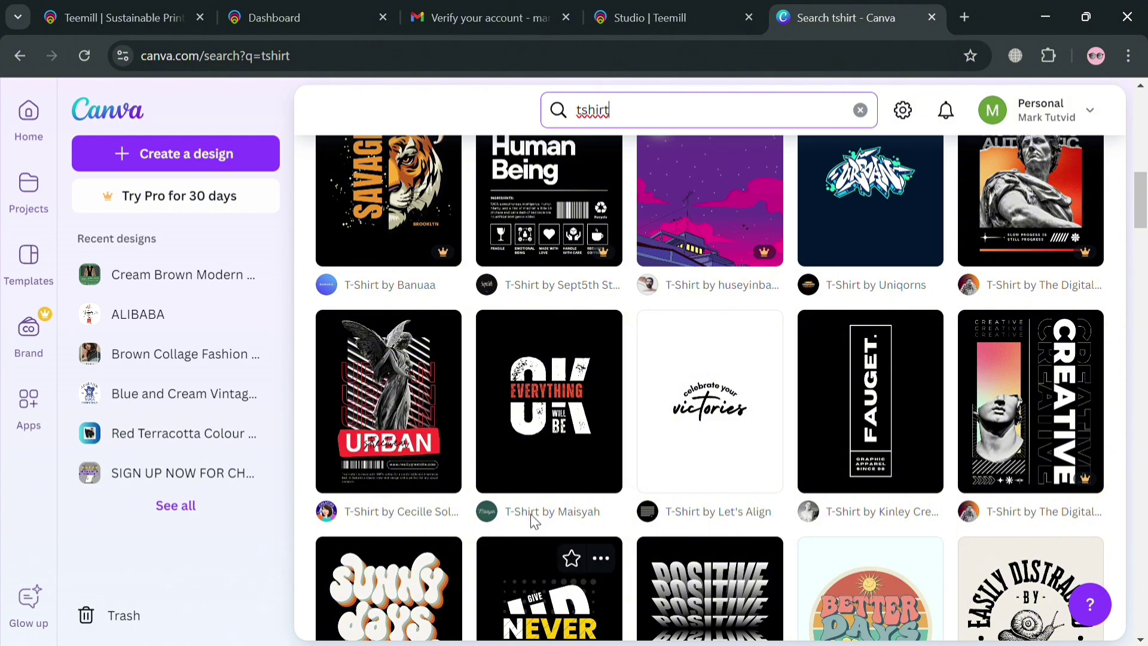
click(532, 418)
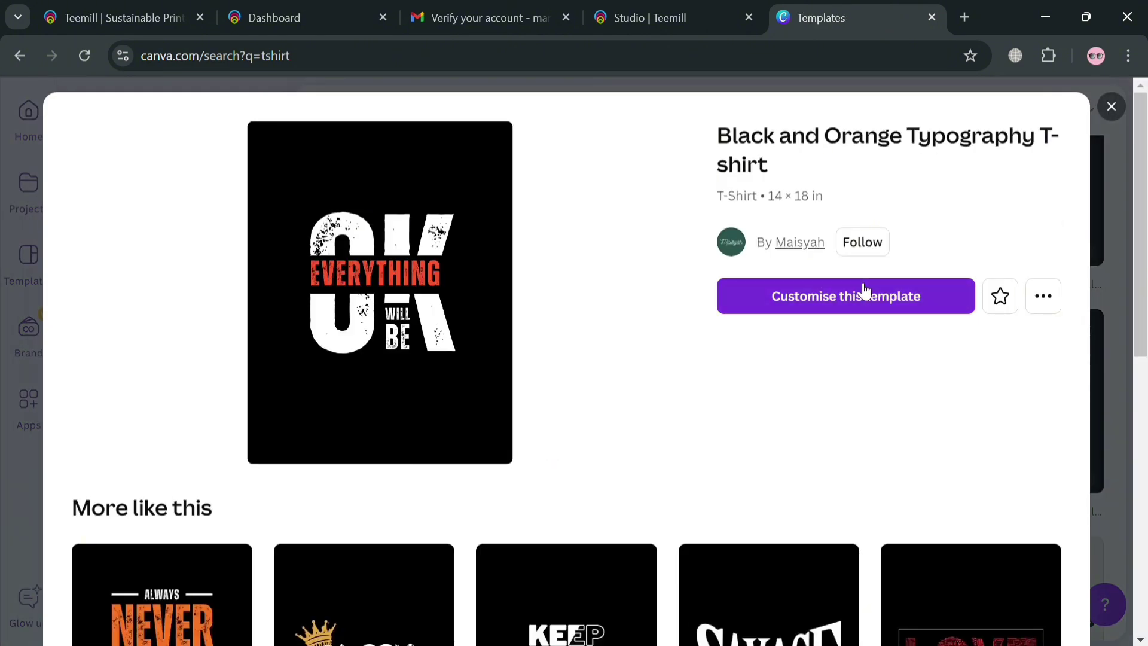
scroll(764, 392, down, 5)
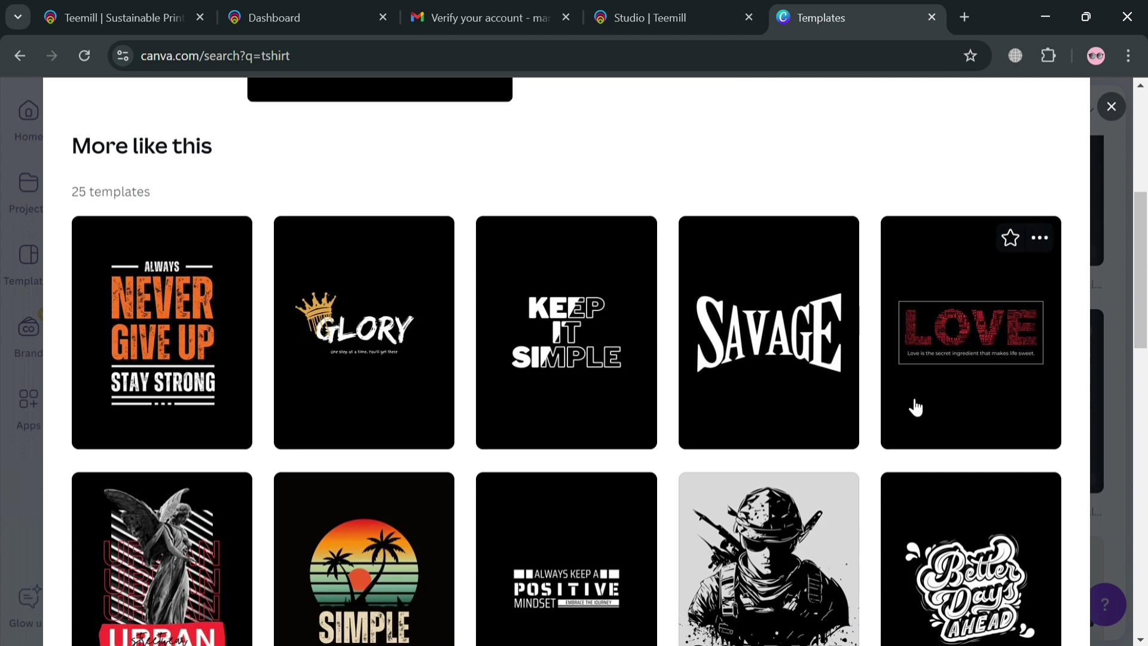
scroll(877, 428, down, 3)
scroll(877, 429, up, 8)
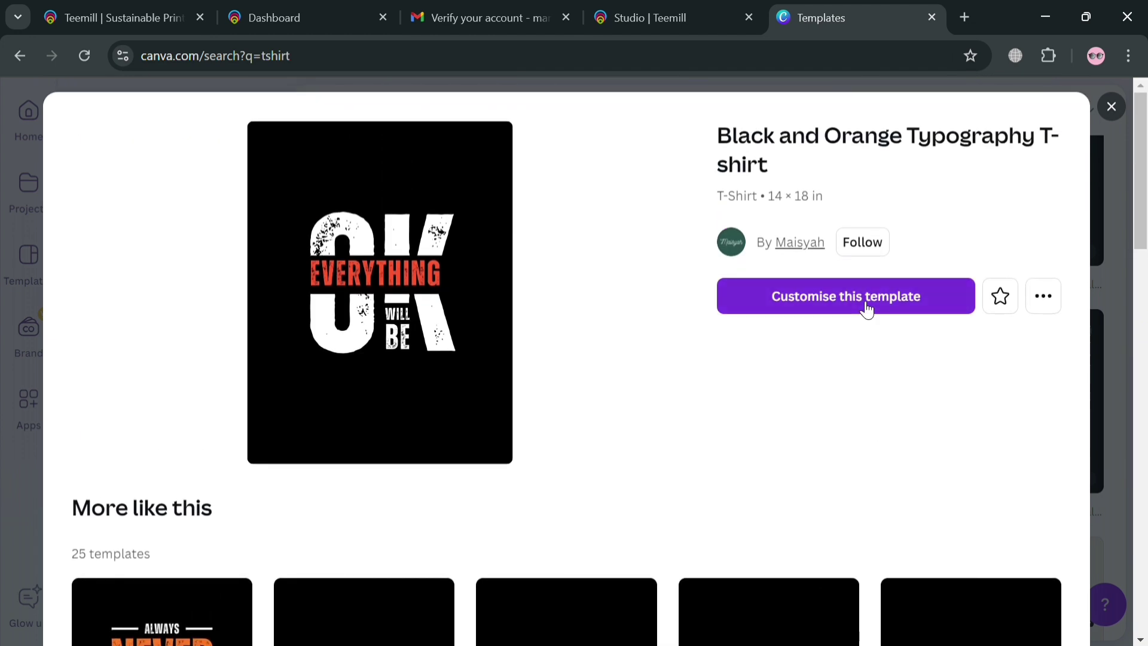
click(863, 307)
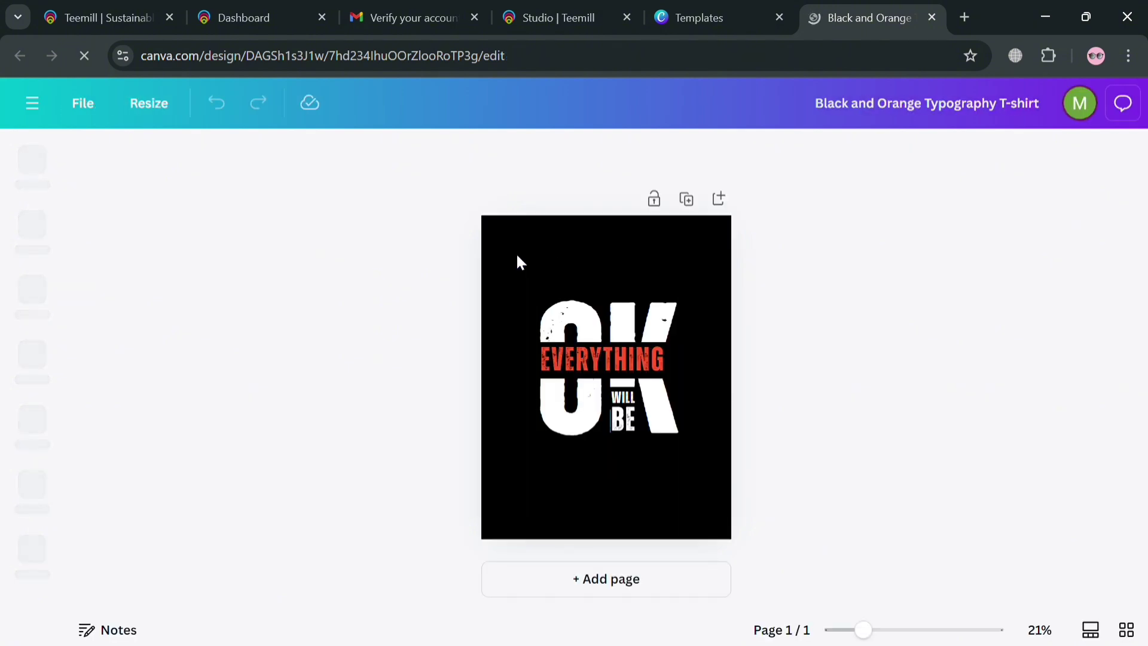
Step: Recolour the large OK text in Light Gray #d9d9d9
click(518, 258)
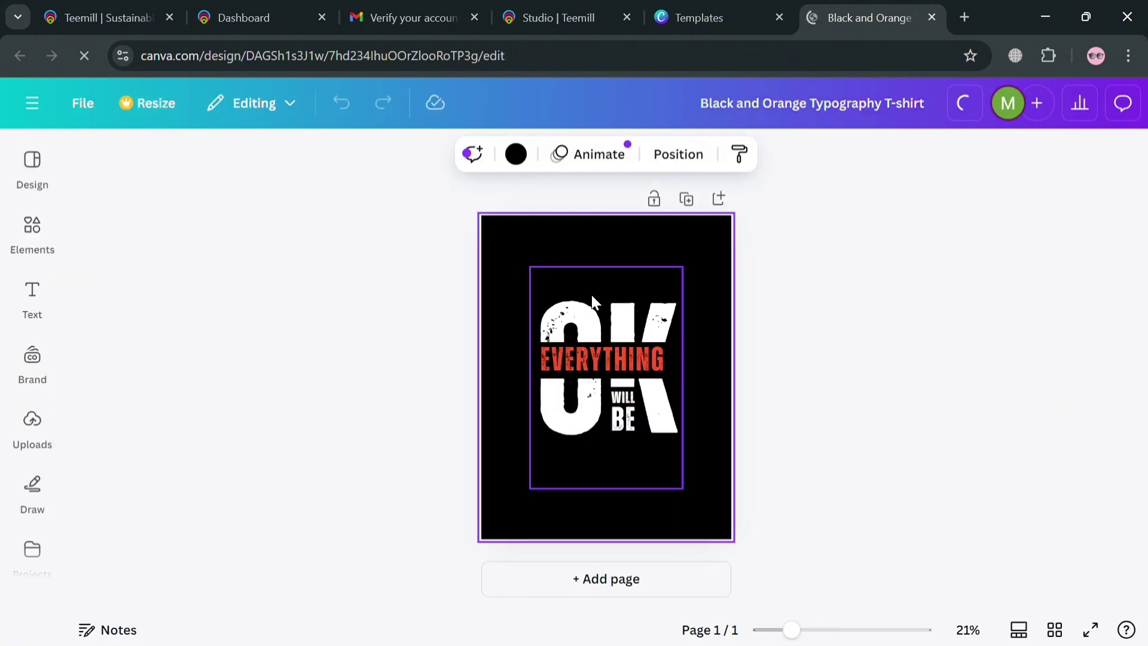
click(601, 318)
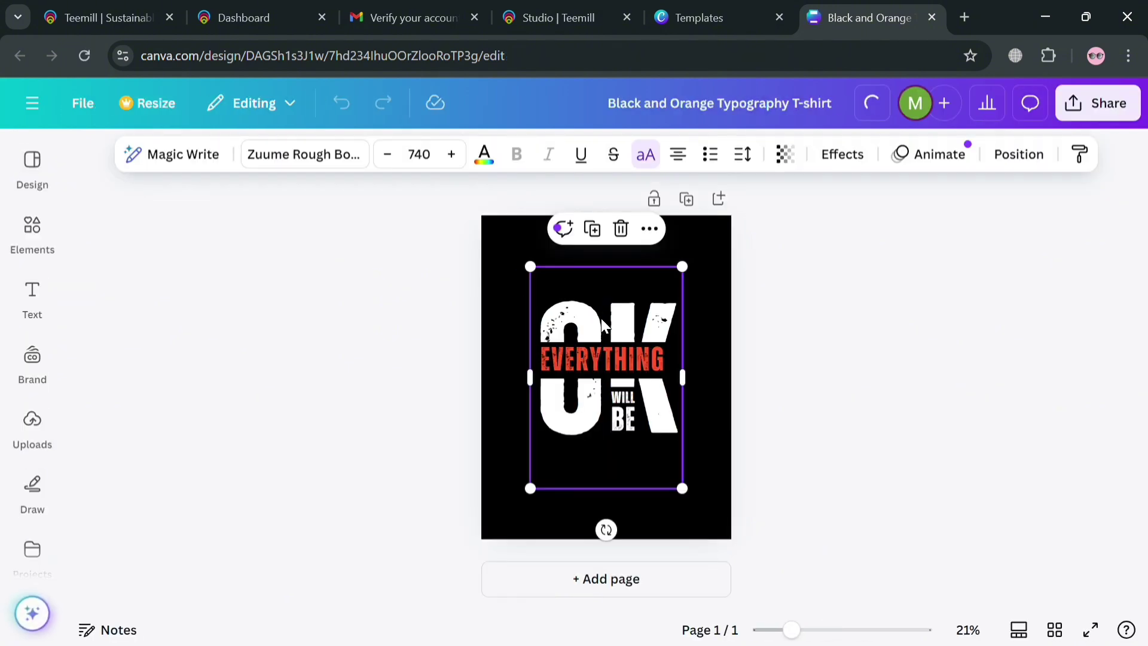
click(485, 158)
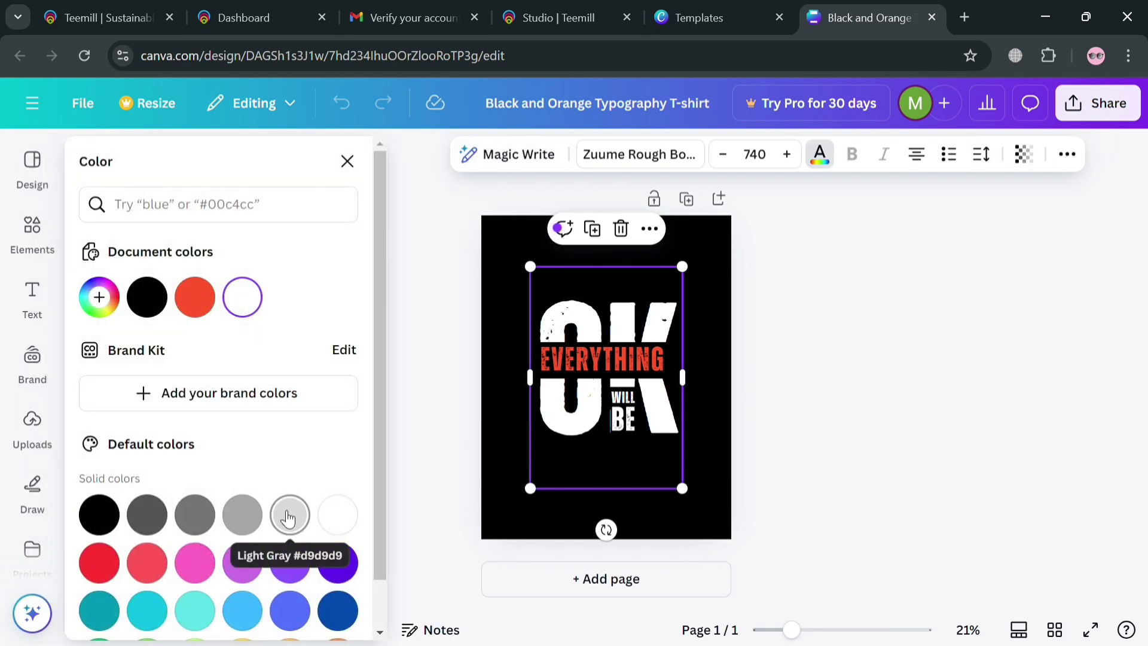
click(288, 517)
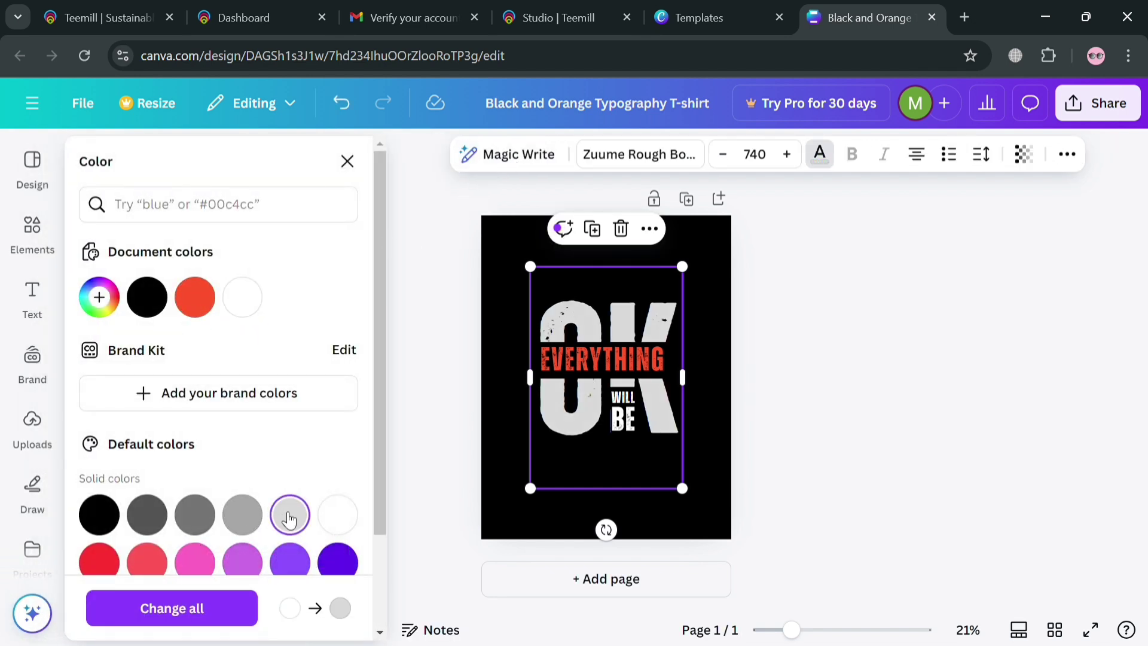
Step: Change the page background colour to white (#ffffff)
click(495, 297)
click(516, 156)
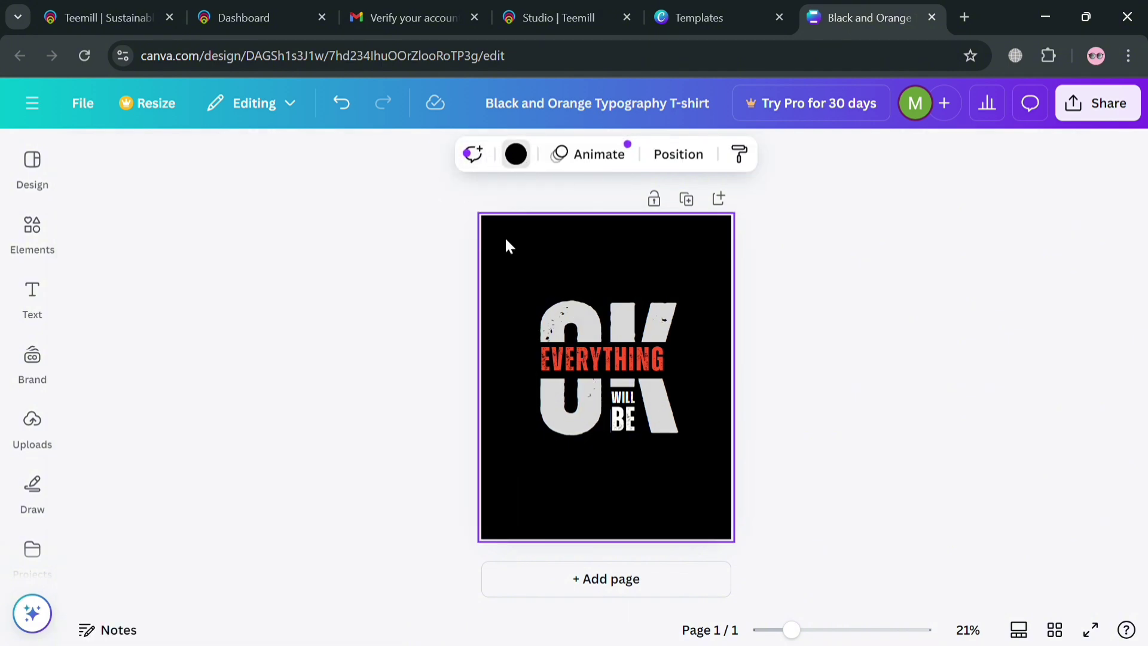
click(303, 303)
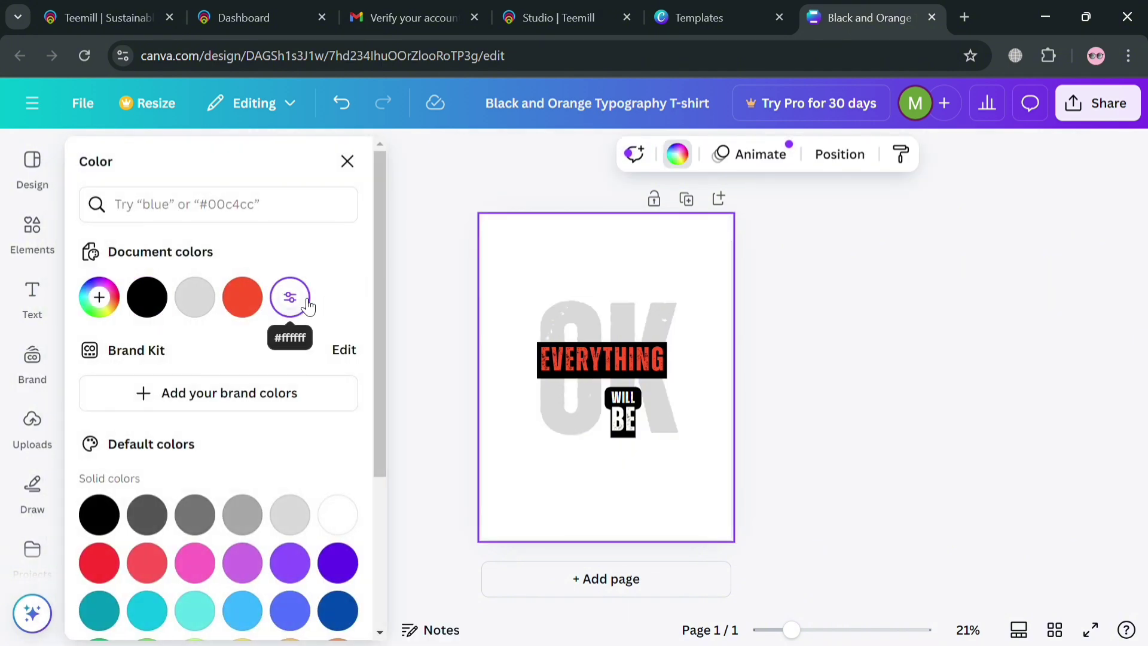
Step: Recolour the large OK text in solid black
click(585, 323)
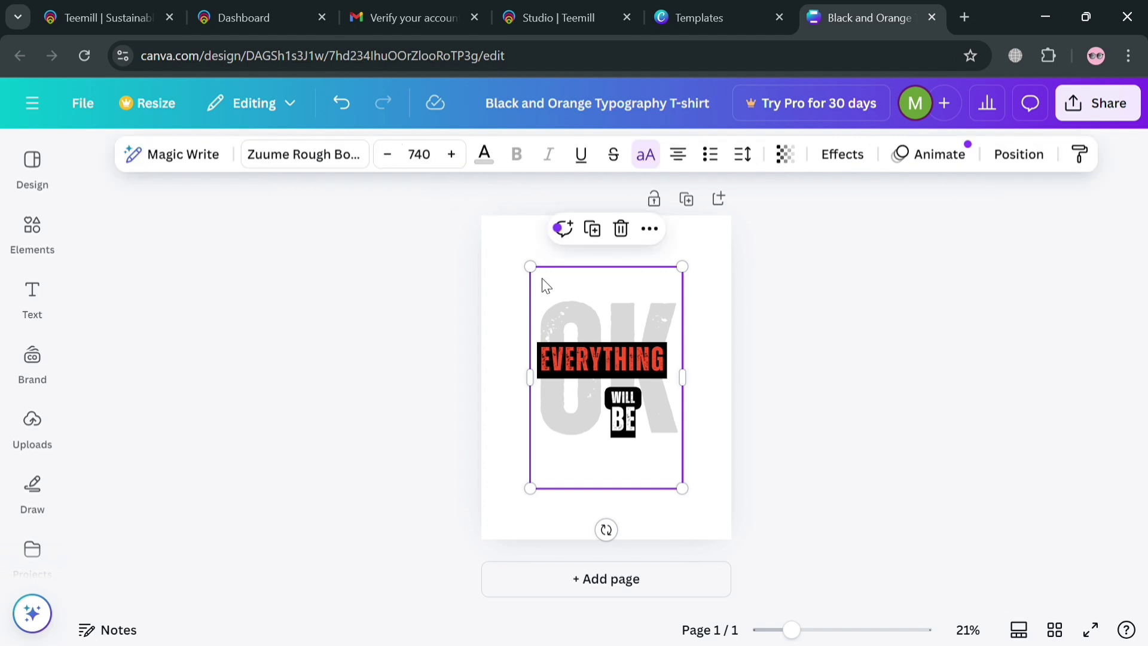
click(487, 154)
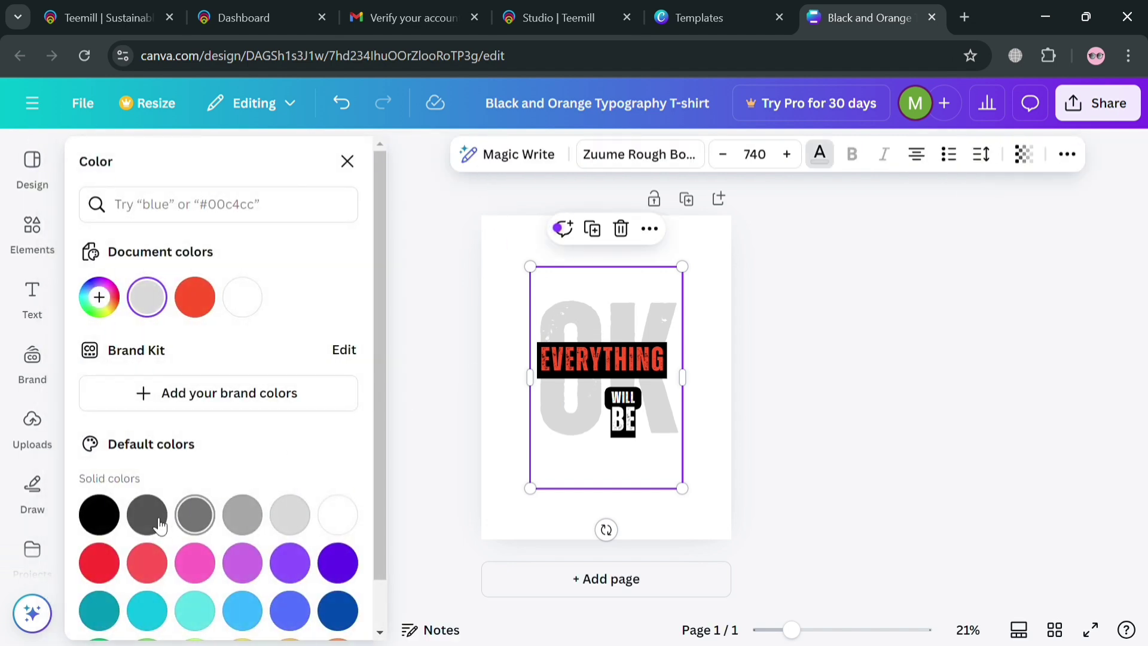
click(99, 516)
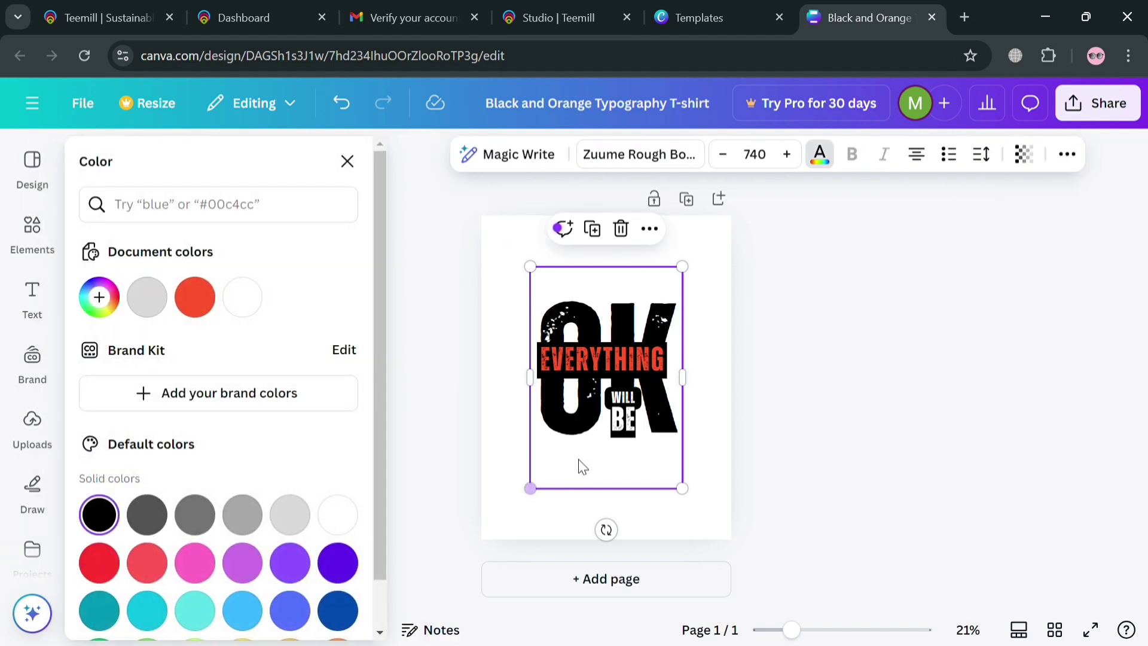
click(706, 498)
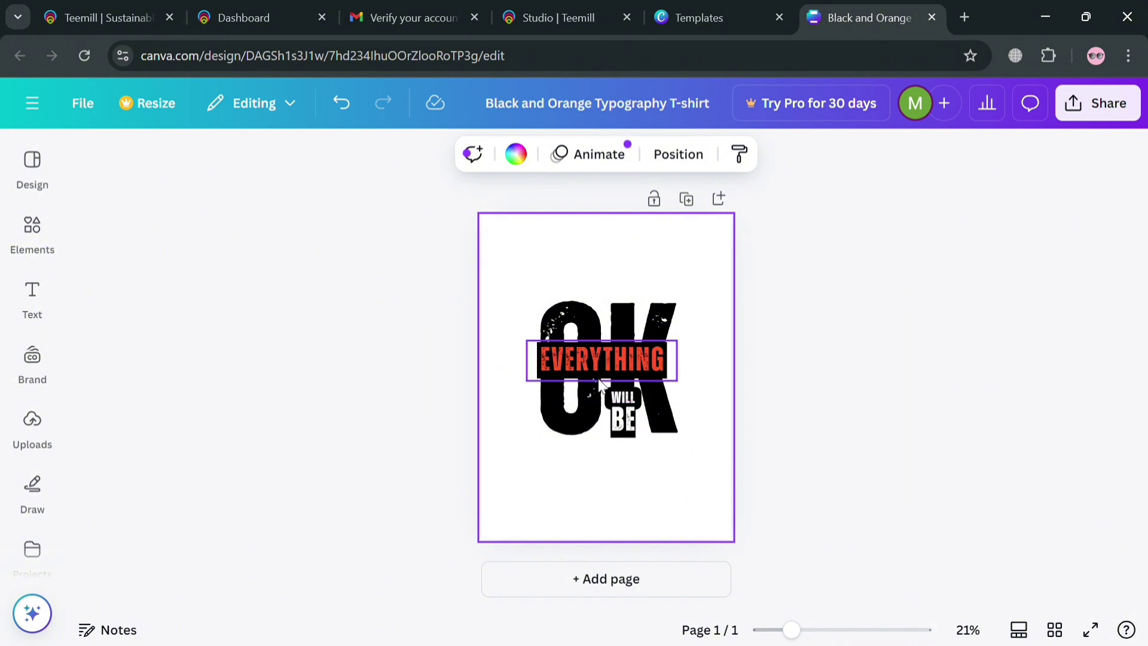
click(46, 236)
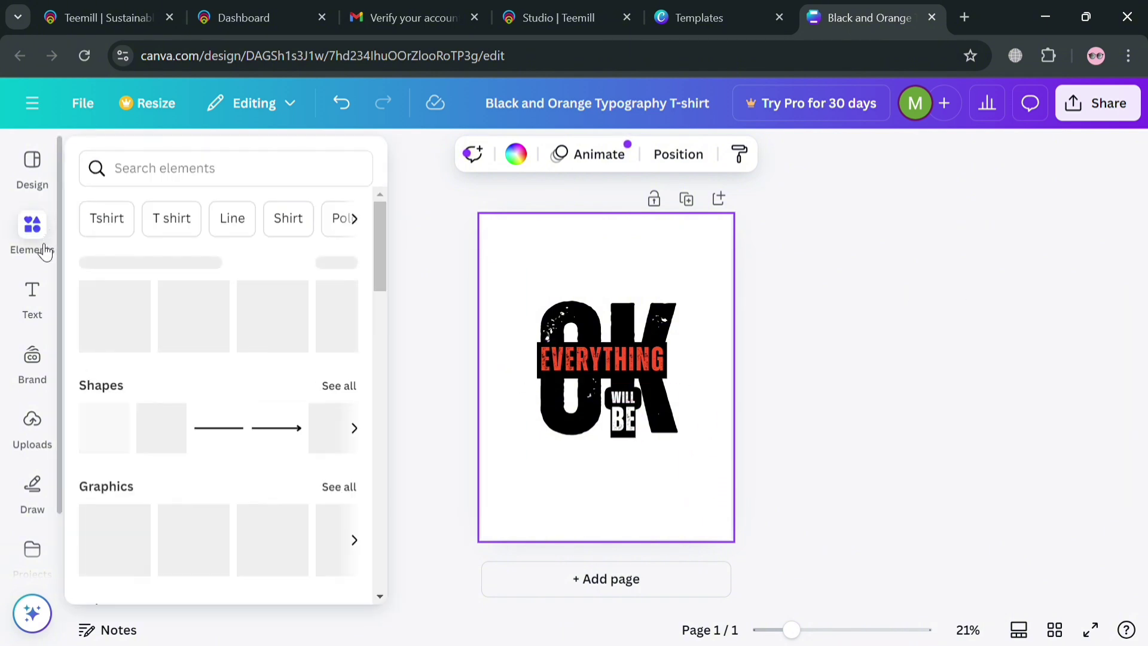
click(35, 294)
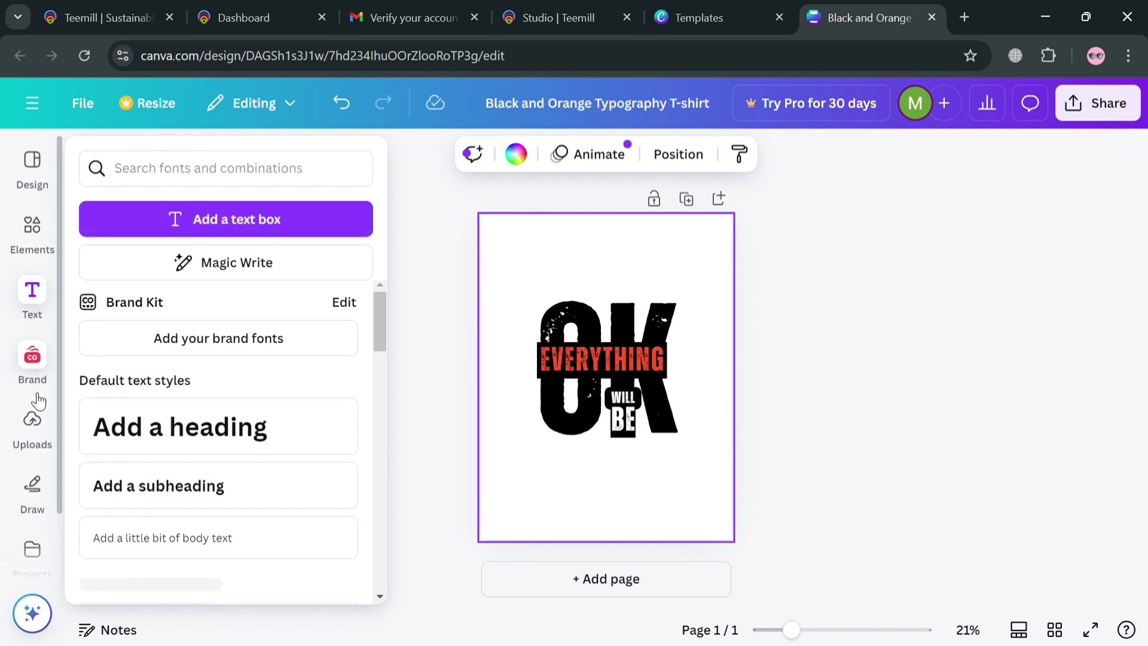
click(32, 428)
click(654, 448)
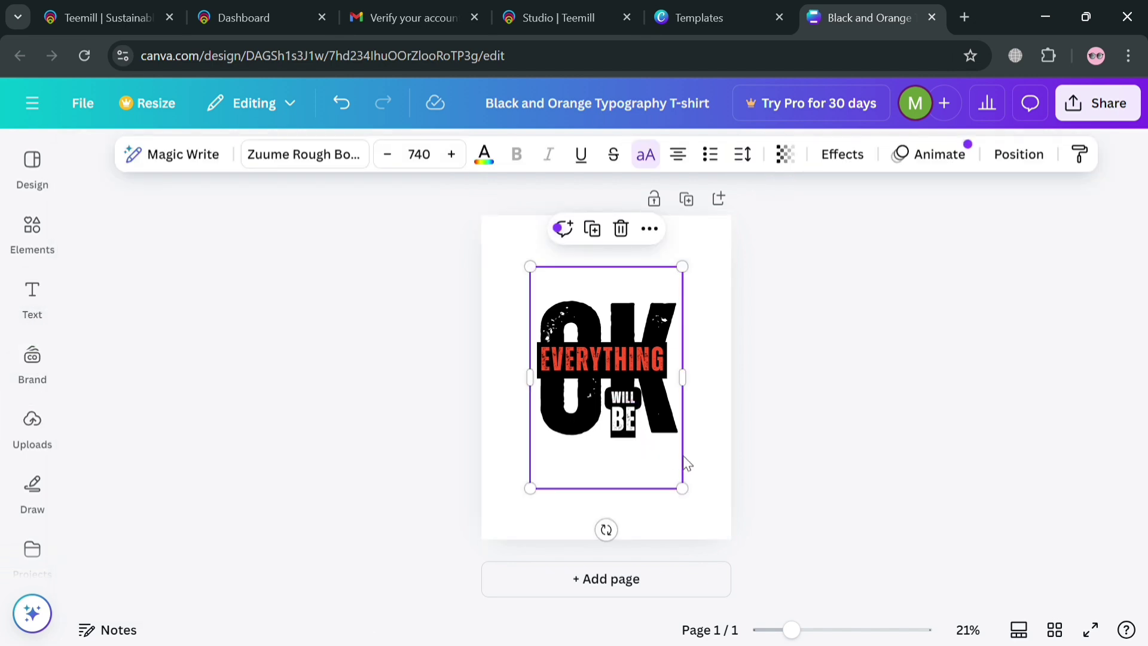
click(716, 462)
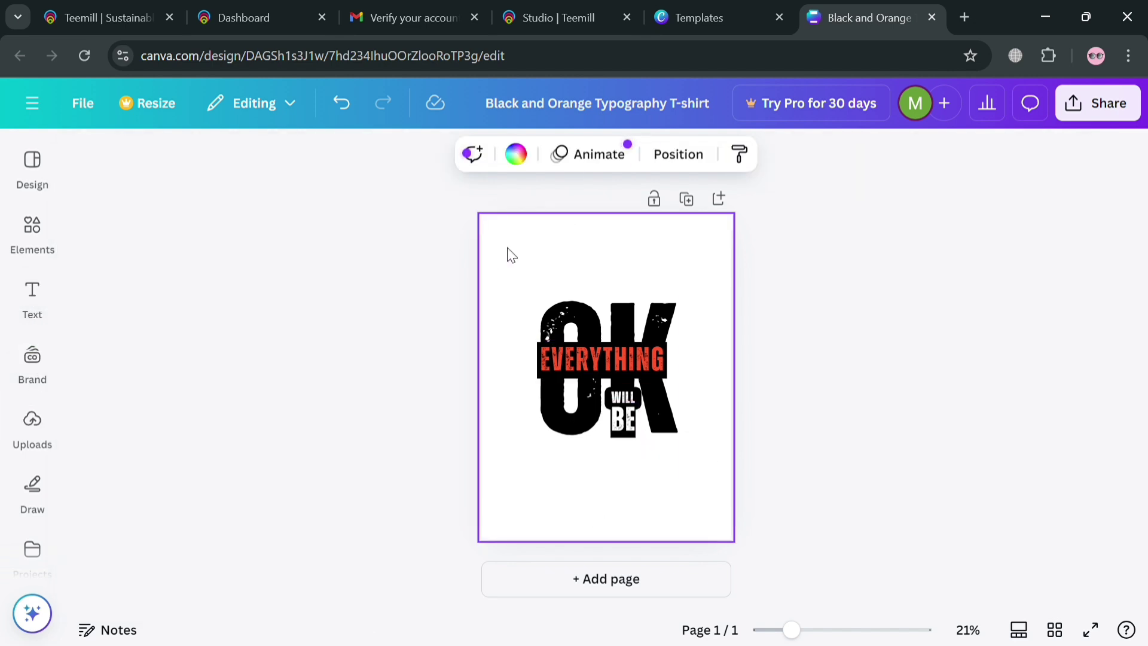
Step: Select all the text elements of the artwork together and enlarge them to fill more of the page
drag(508, 249, 688, 497)
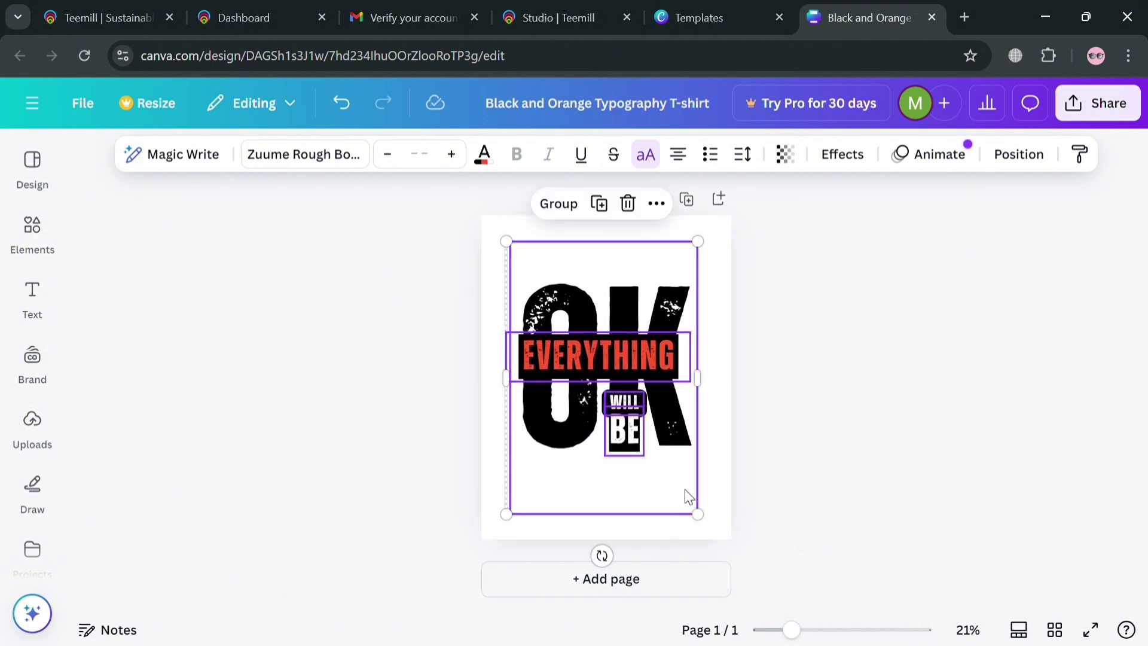
click(710, 487)
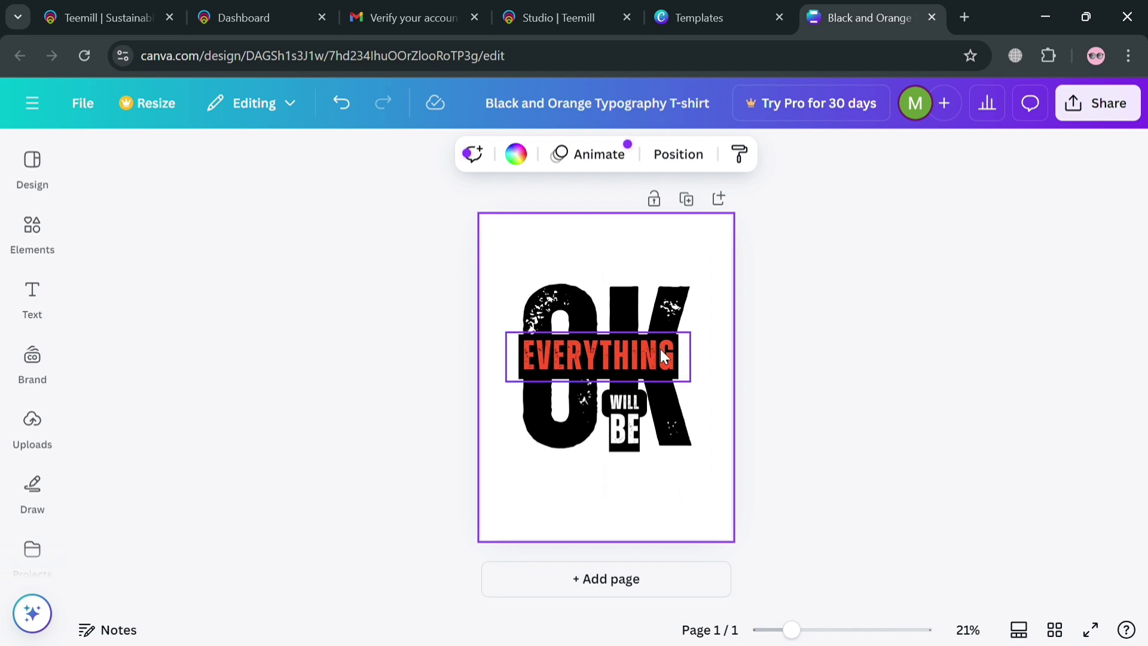
Step: Download the finished typography design as a PNG at size 1
click(1104, 113)
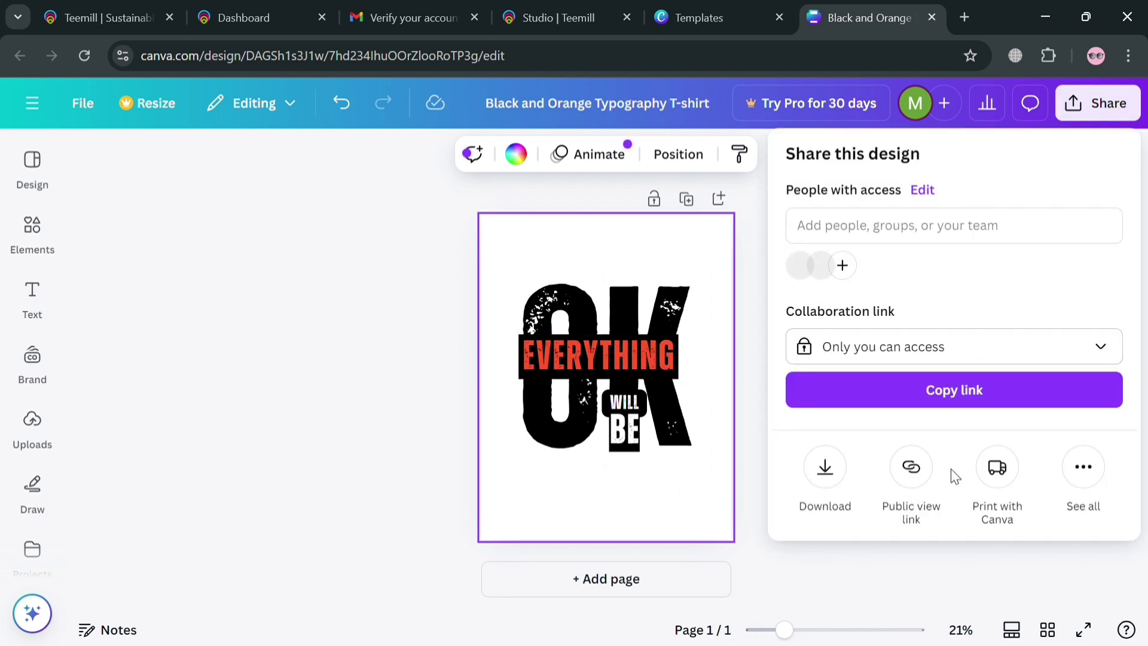
click(832, 476)
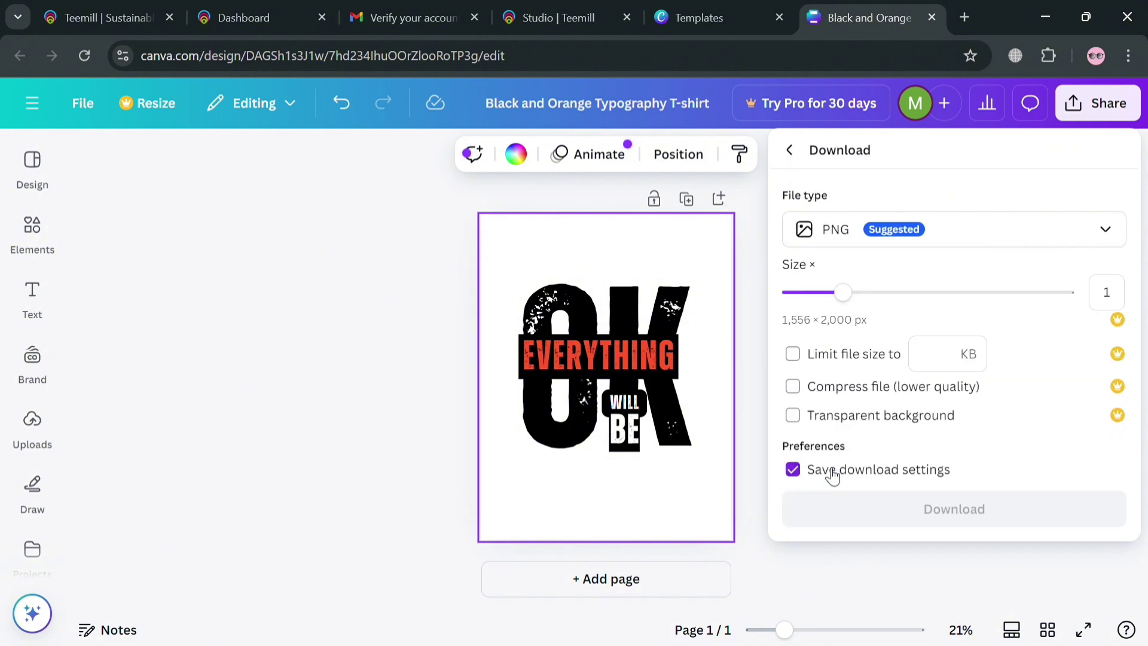
click(956, 508)
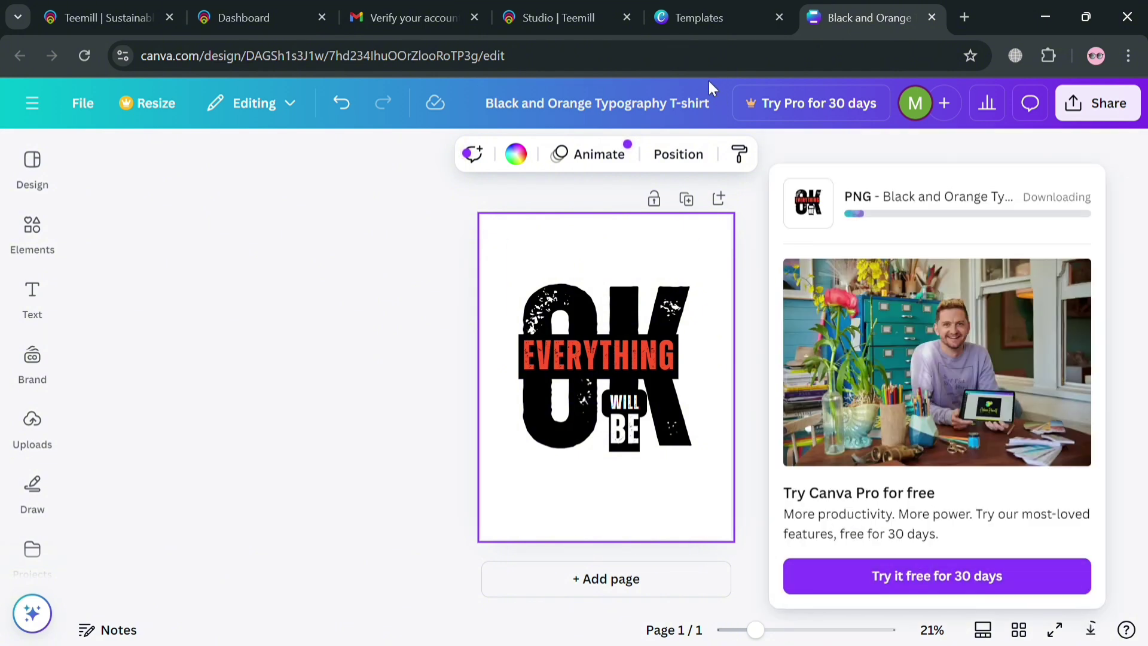
Step: Switch to the Teemill Studio and upload the downloaded OK design onto the white T-shirt
click(568, 11)
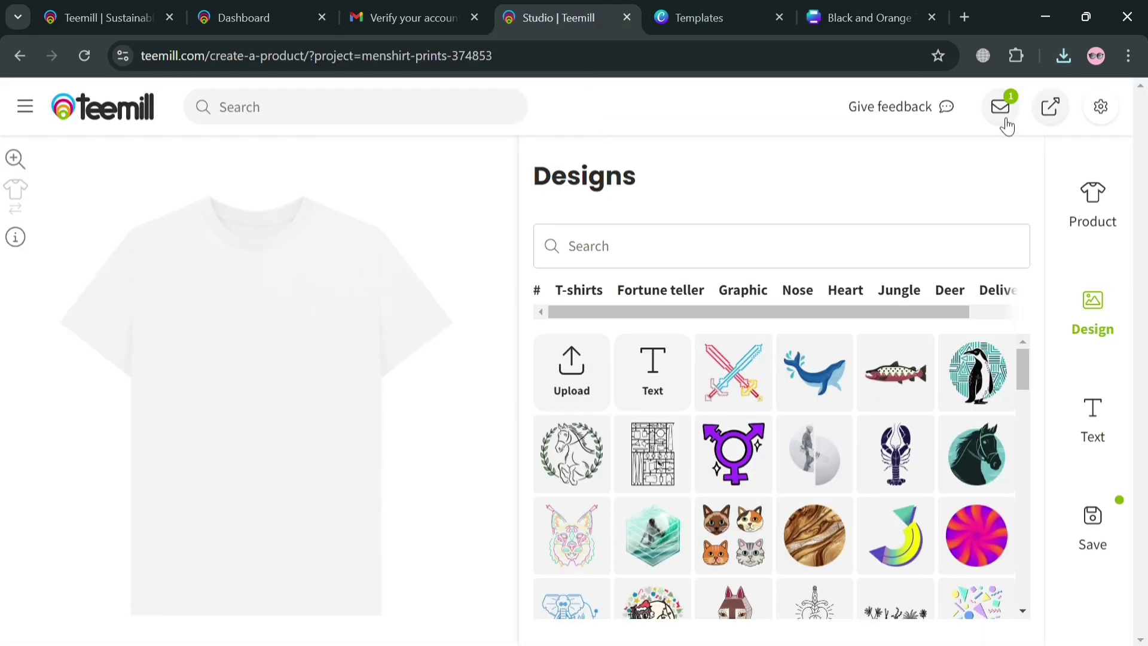
click(594, 390)
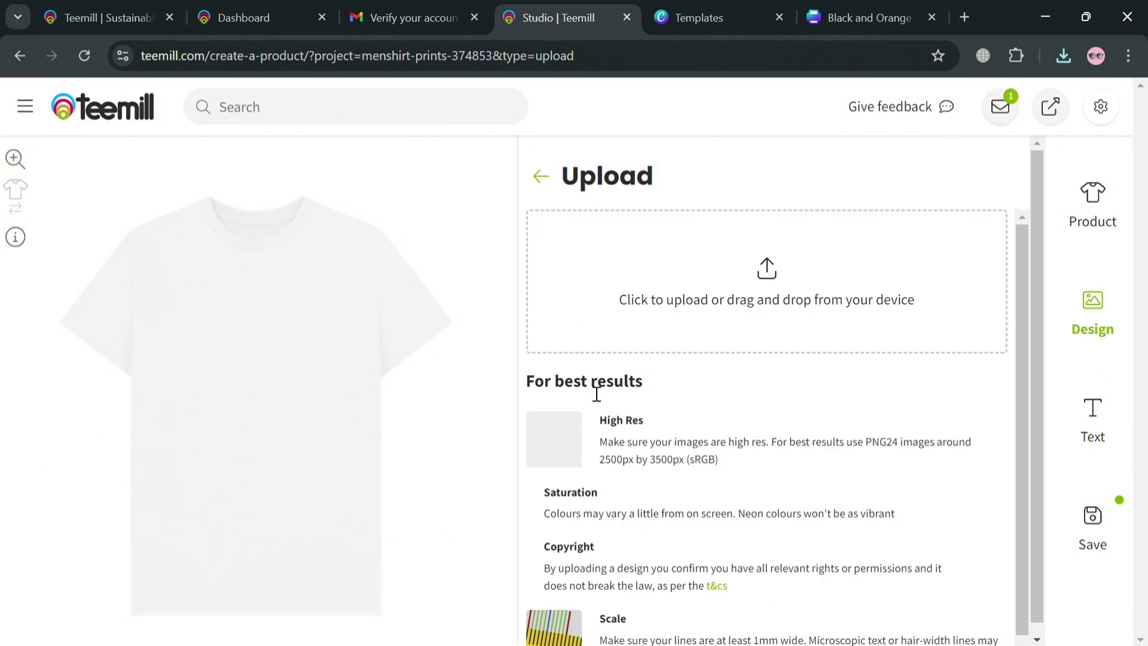
click(734, 276)
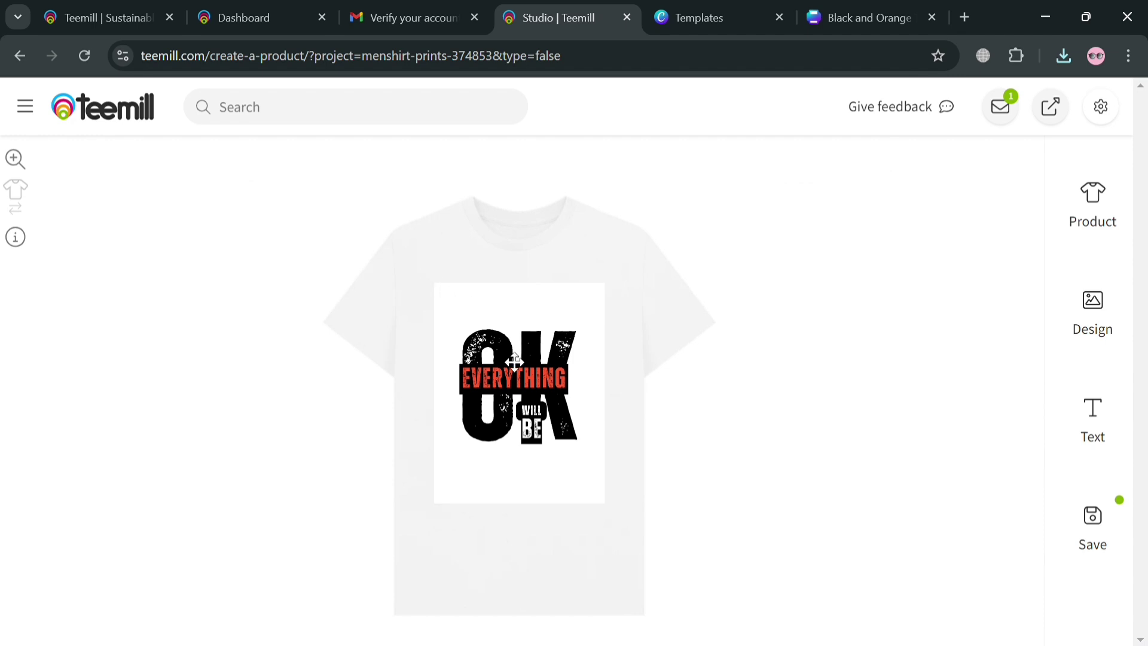
Step: Enlarge the uploaded artwork on the T-shirt and recentre it so the lettering fills more of the print area
click(514, 361)
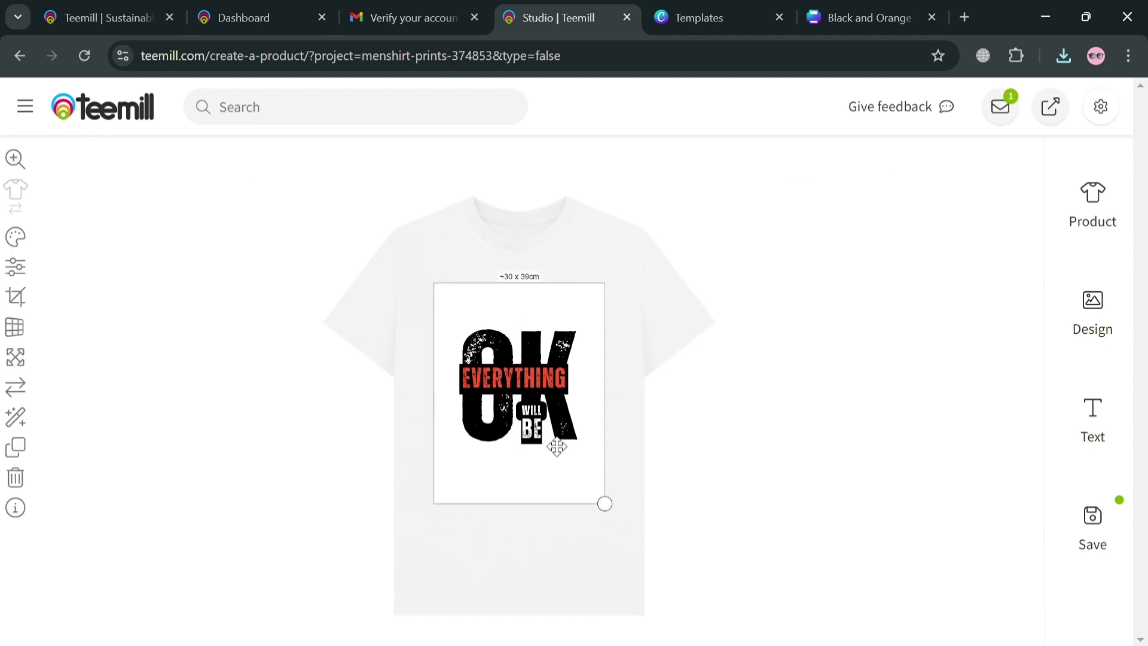
drag(604, 504, 695, 589)
drag(602, 524, 549, 477)
click(755, 473)
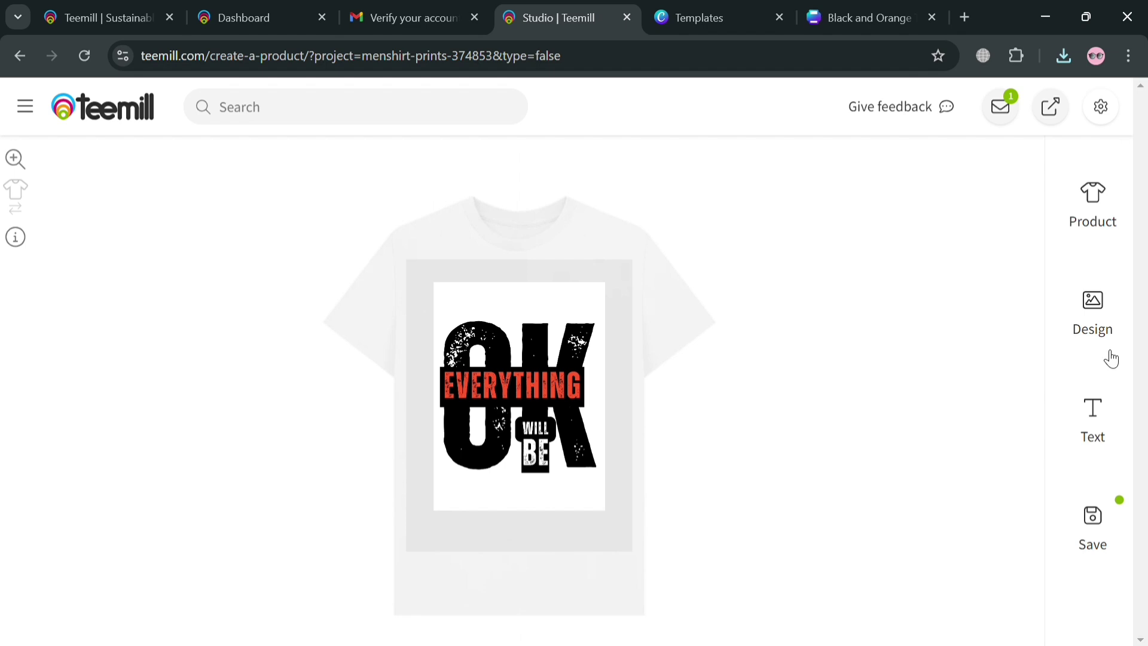
click(1098, 317)
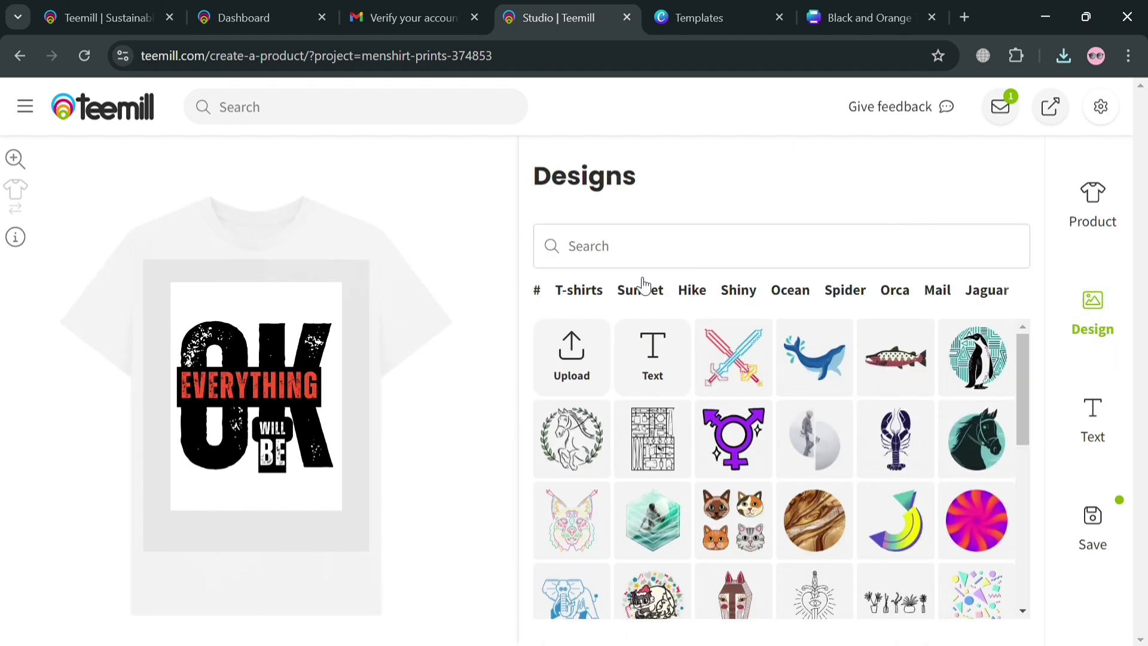
click(1108, 449)
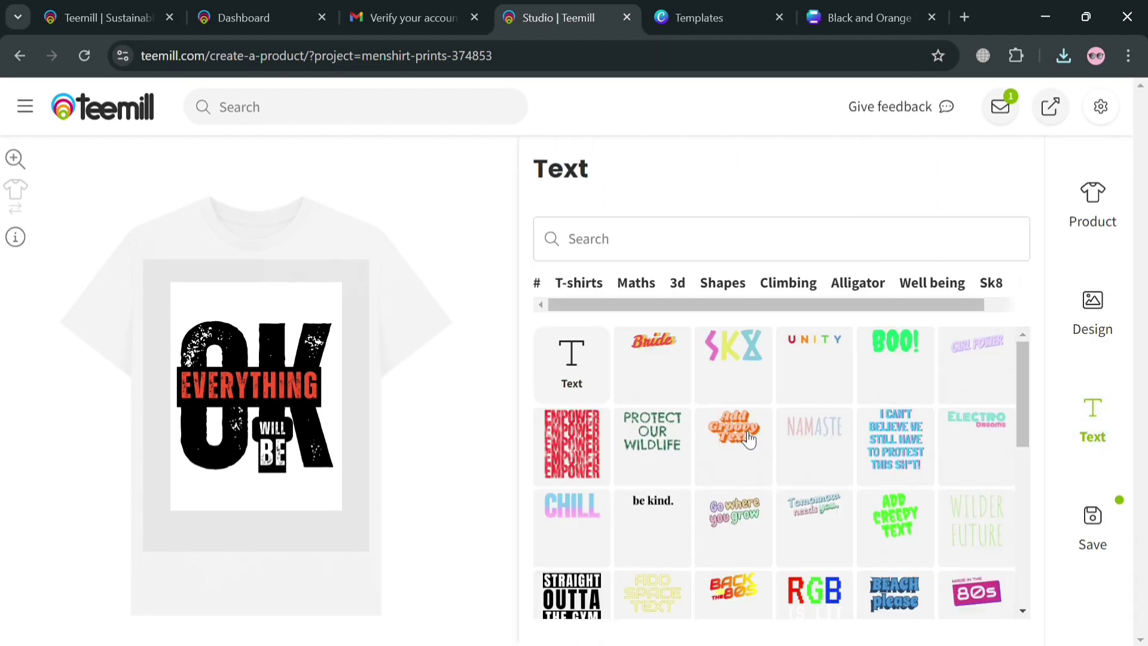
scroll(768, 413, down, 10)
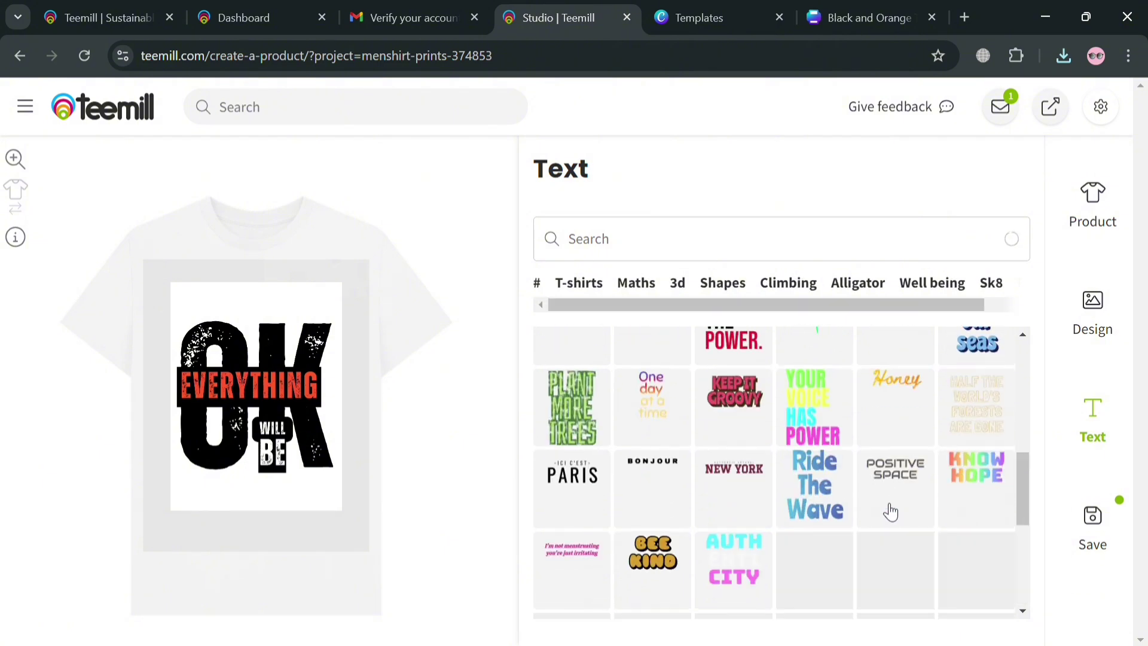
scroll(670, 553, down, 5)
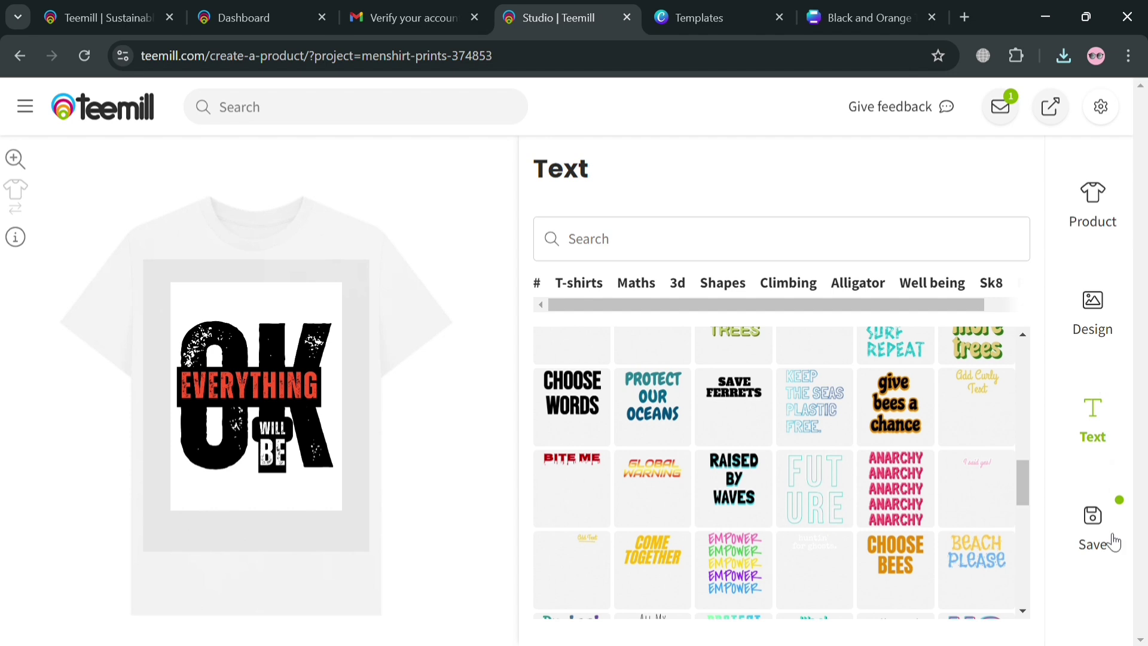
Step: Open the product's save form and name the product "Printed Letter Men's Shirt"
click(1114, 543)
scroll(723, 479, down, 2)
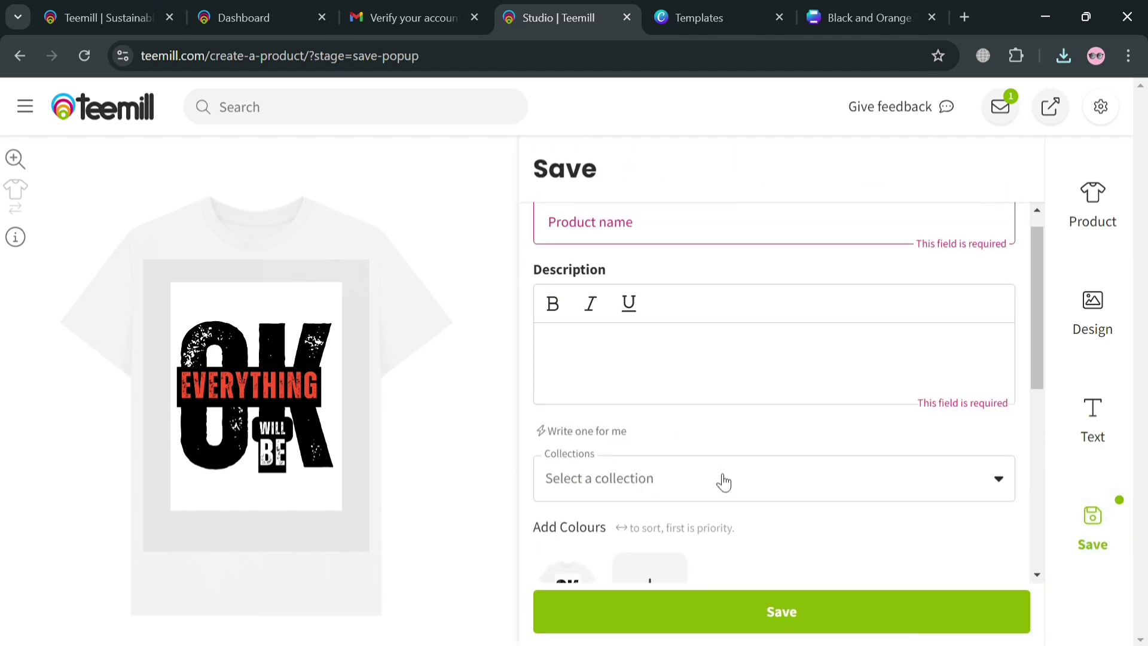
scroll(714, 252, up, 1)
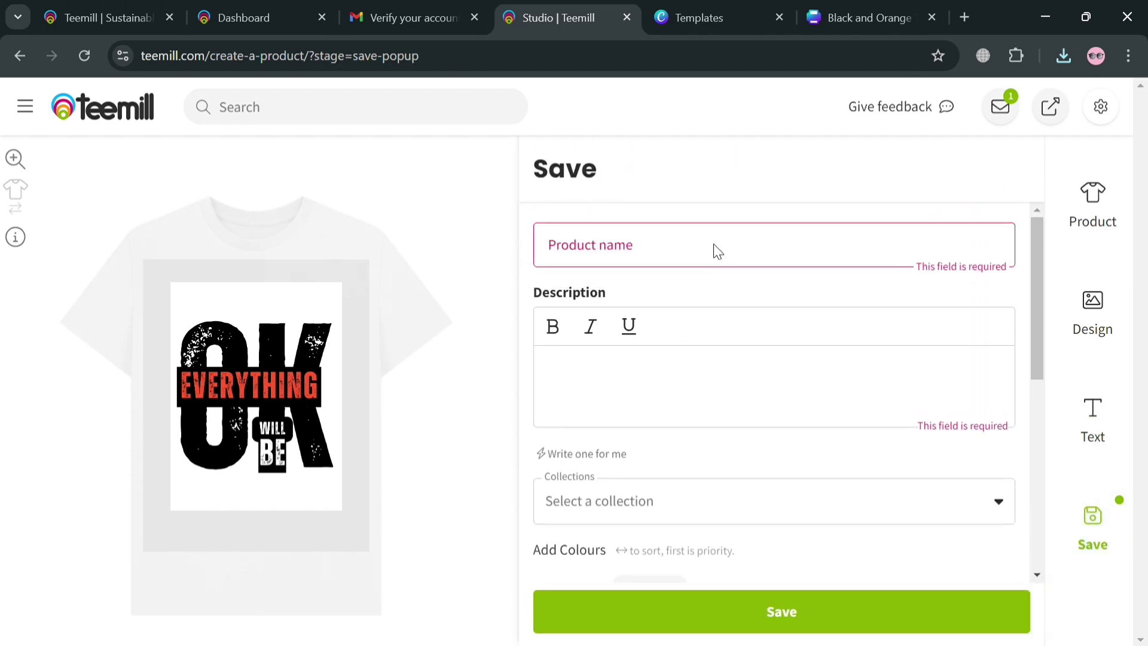
click(722, 251)
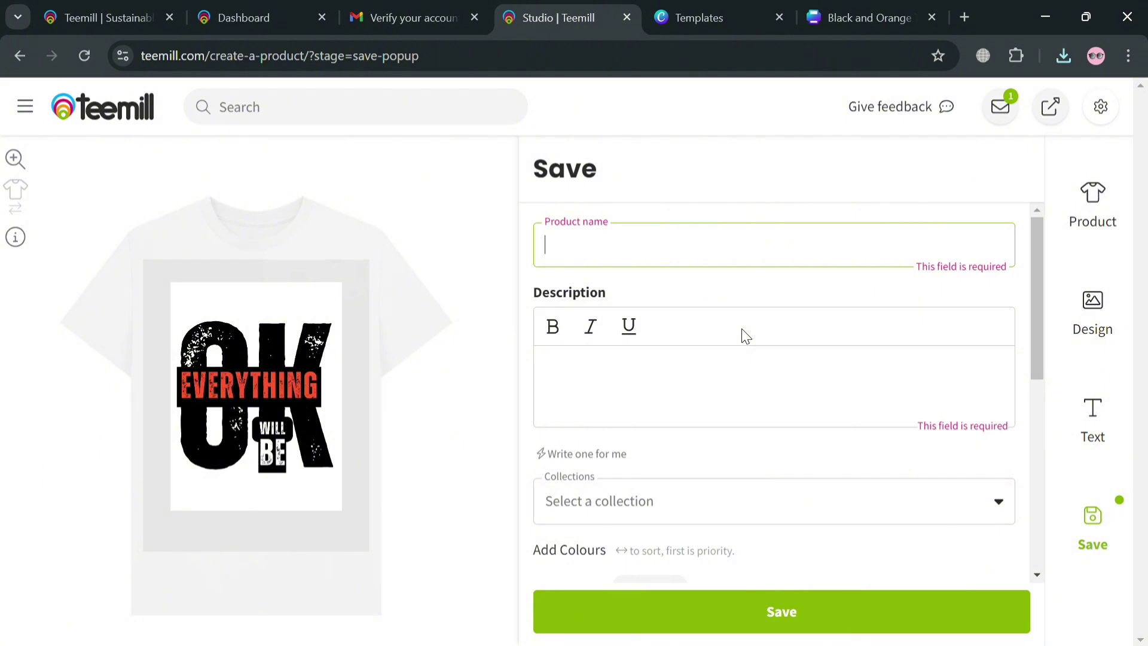
text(Letter)
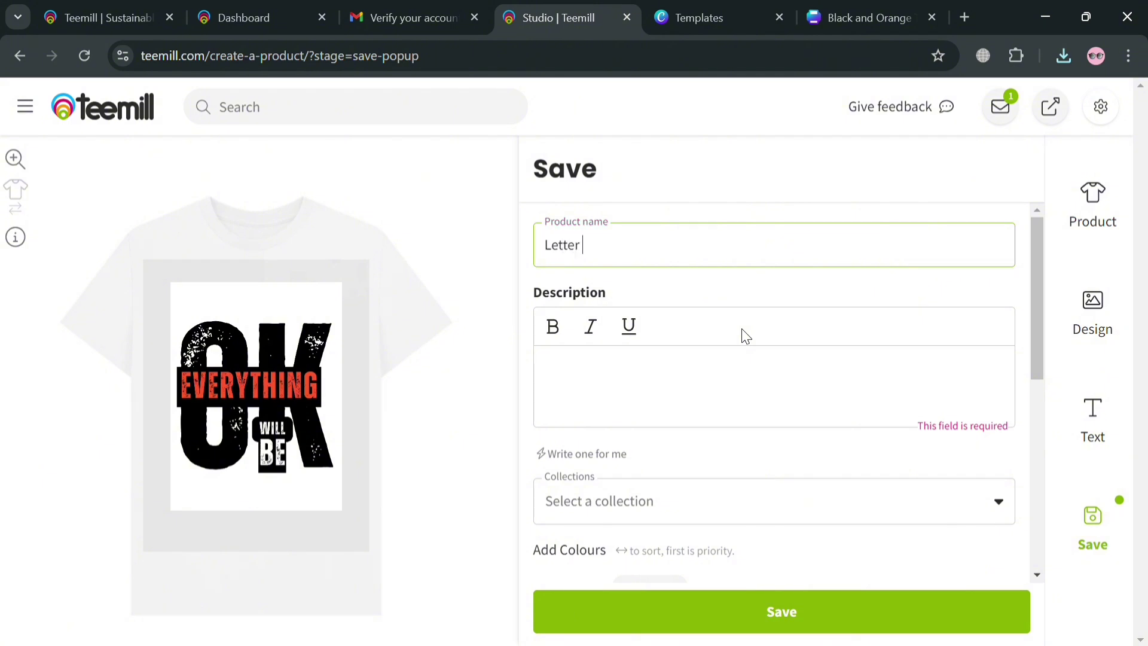
key(Home)
text(Printed)
key(End)
text(Men's Shirt)
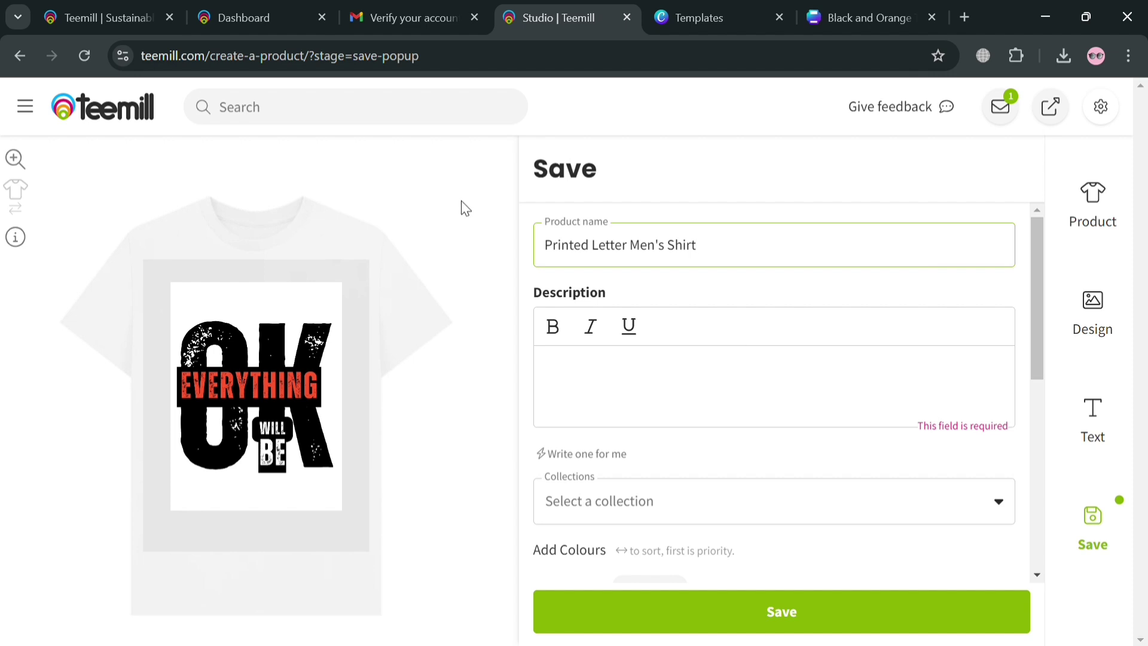
Step: Add the dark blue and olive green T-shirts as extra product colours alongside white
click(632, 373)
scroll(661, 414, down, 6)
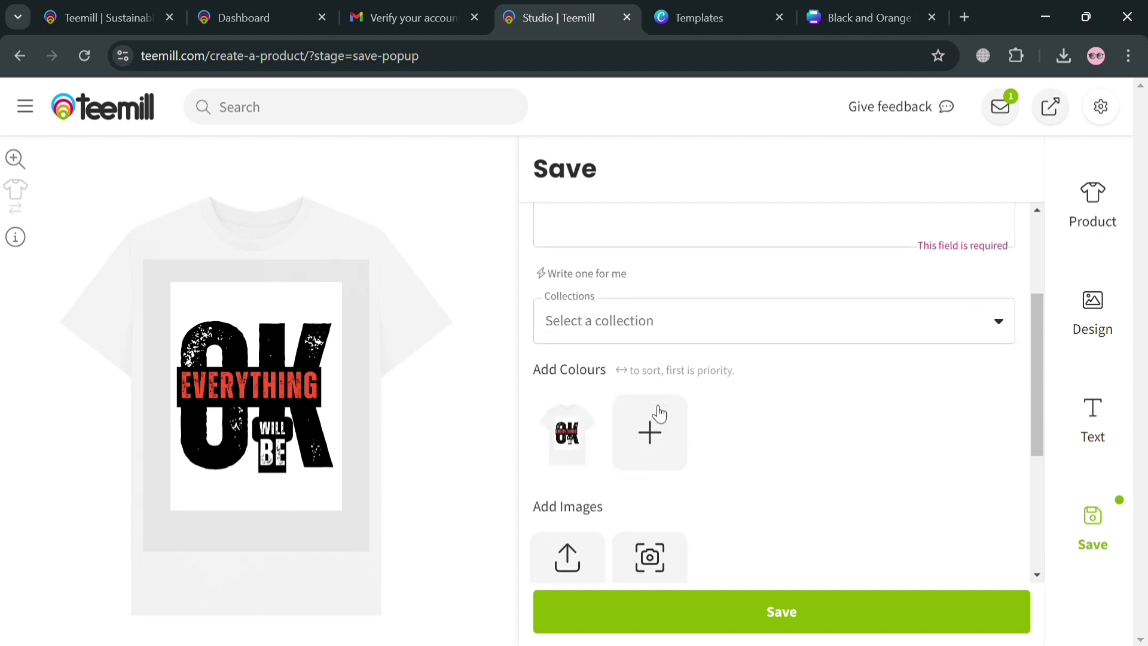
scroll(597, 318, up, 3)
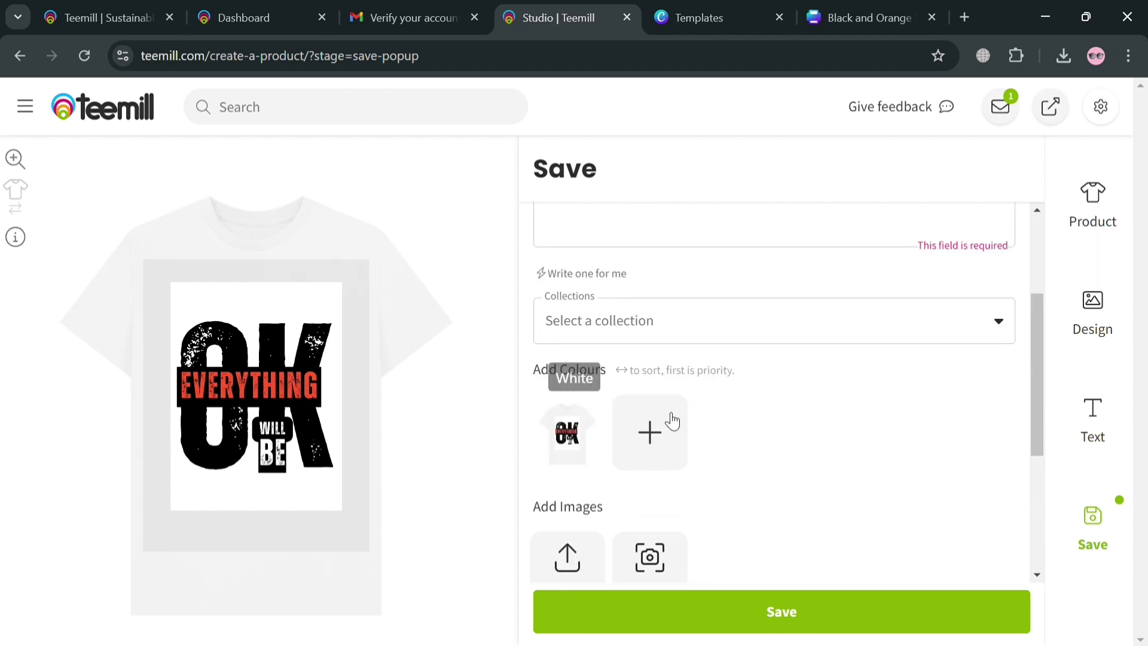
click(666, 434)
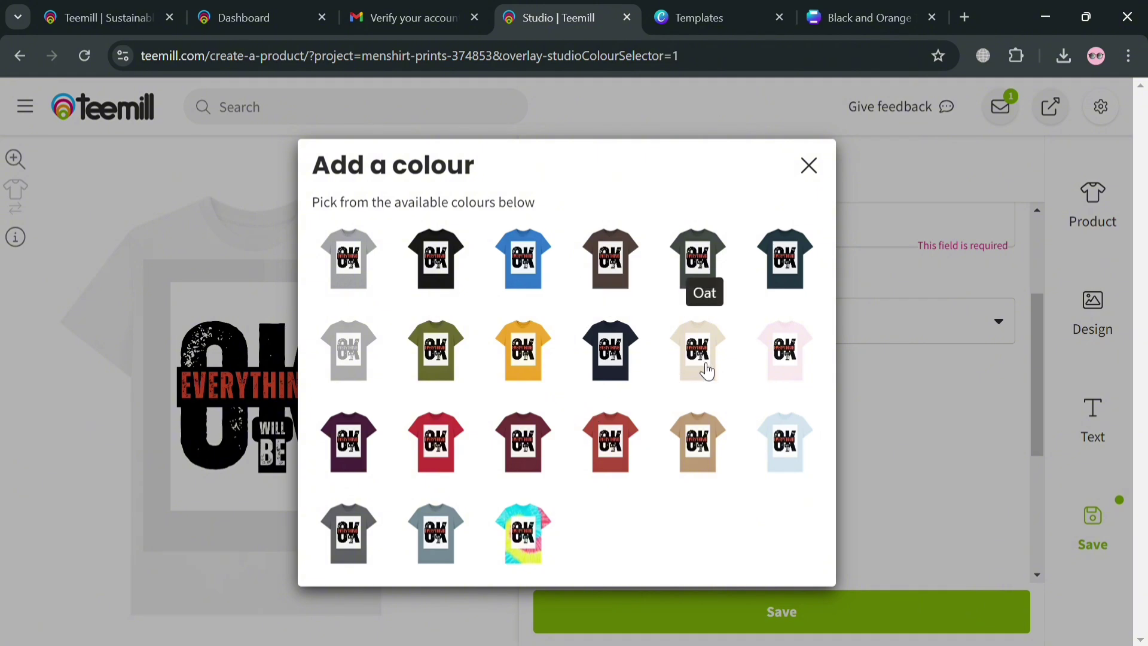
click(782, 278)
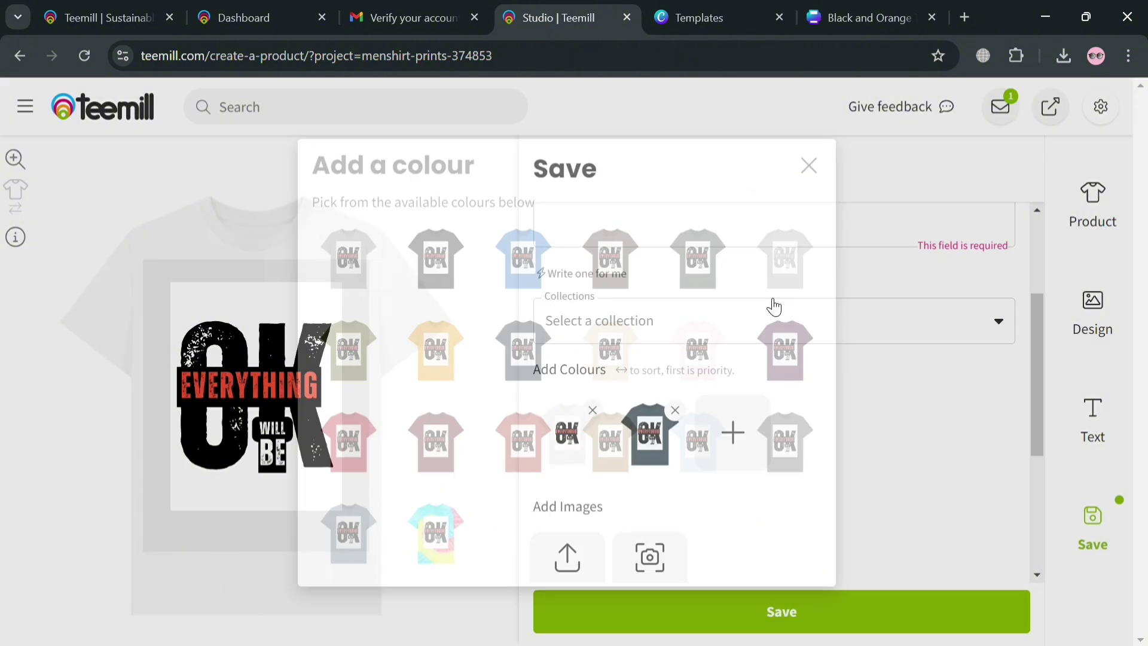
click(735, 433)
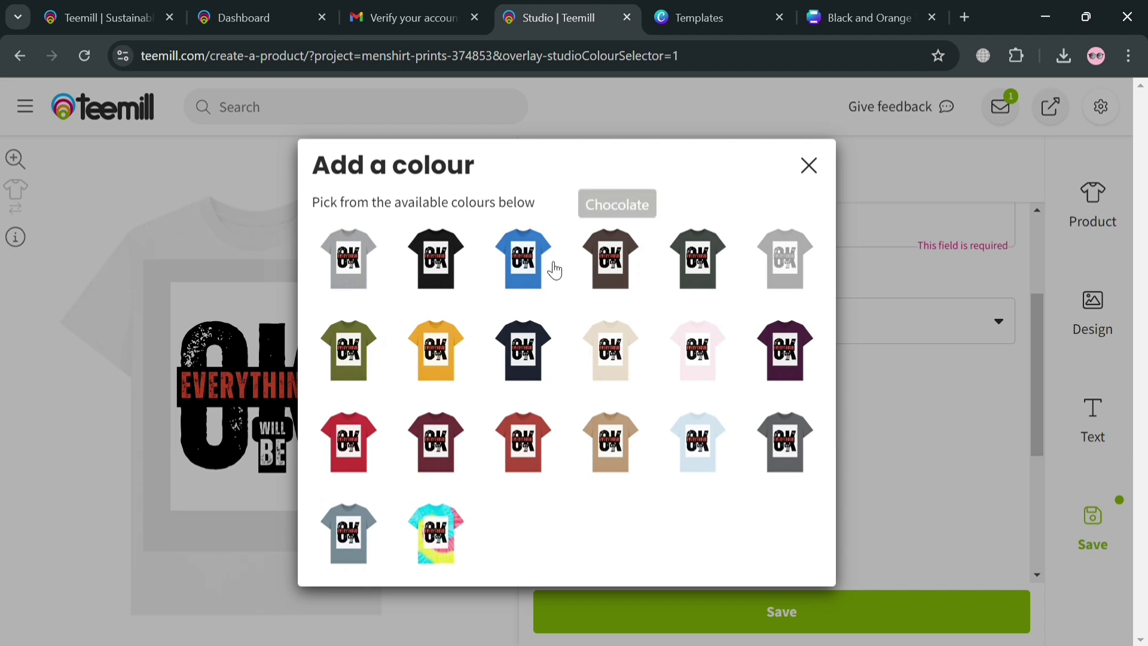
click(354, 376)
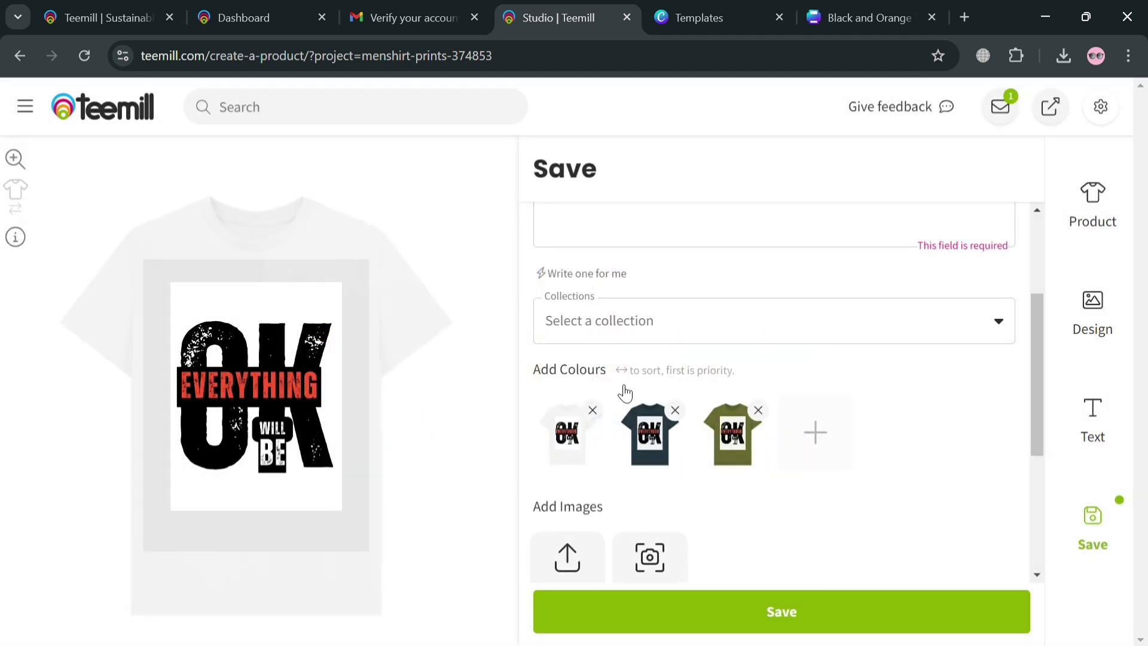
Step: Add an AI mockup image of the white T-shirt using the full-length studio photo of the male model with hands behind him
scroll(785, 505, down, 5)
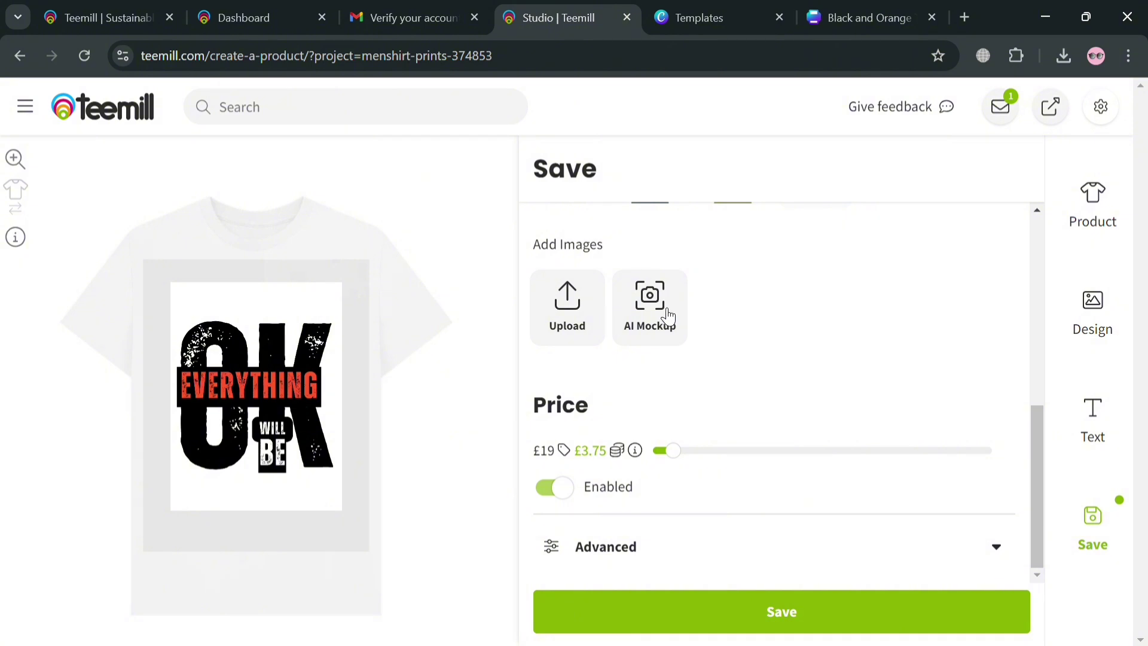
click(668, 317)
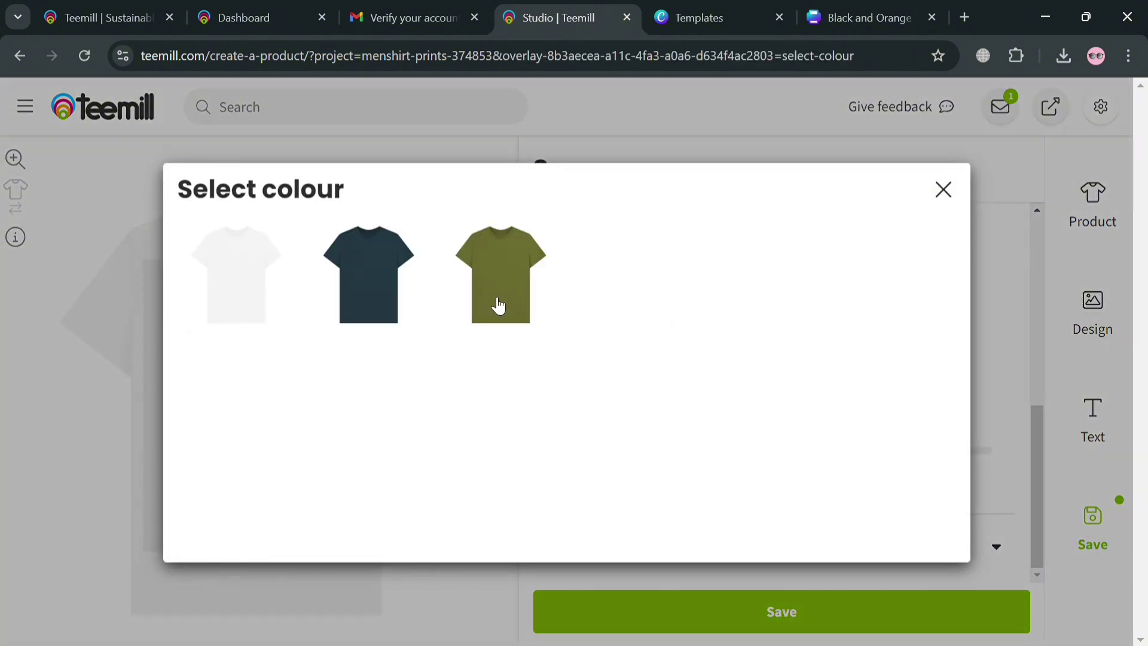
click(259, 285)
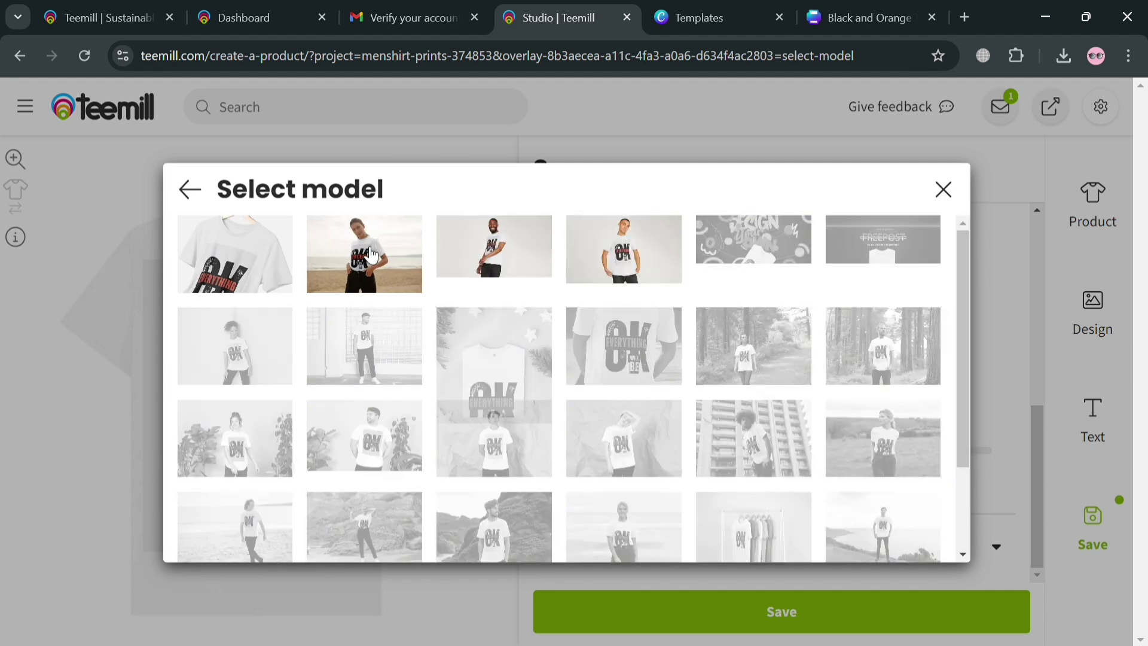
click(622, 250)
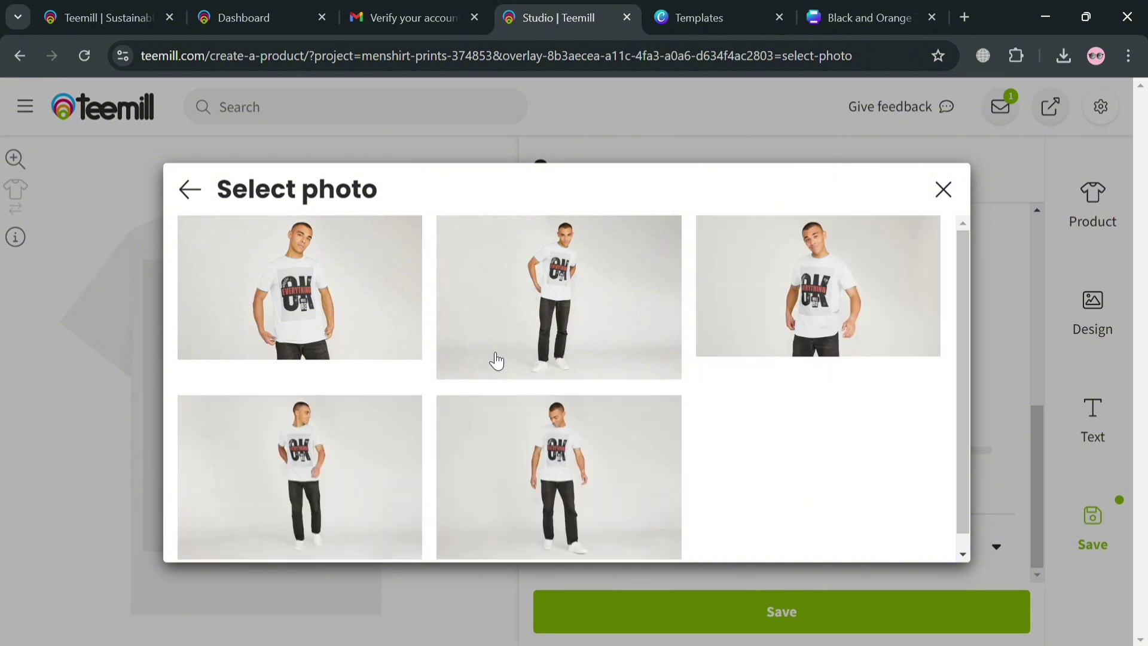
click(579, 328)
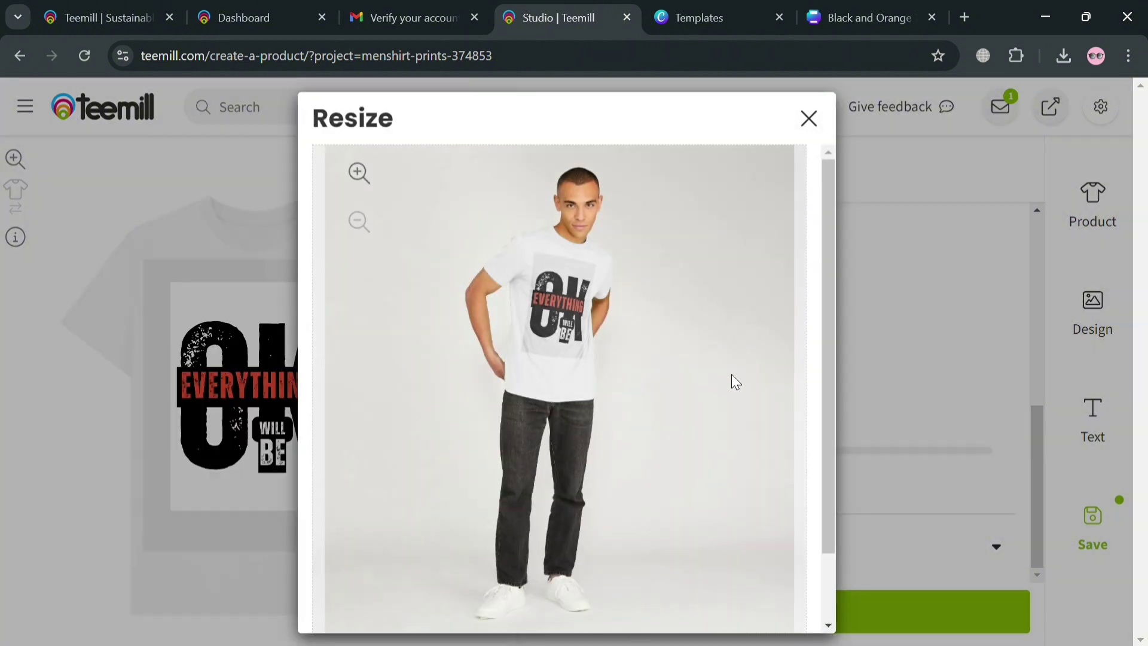
scroll(730, 375, down, 2)
click(656, 591)
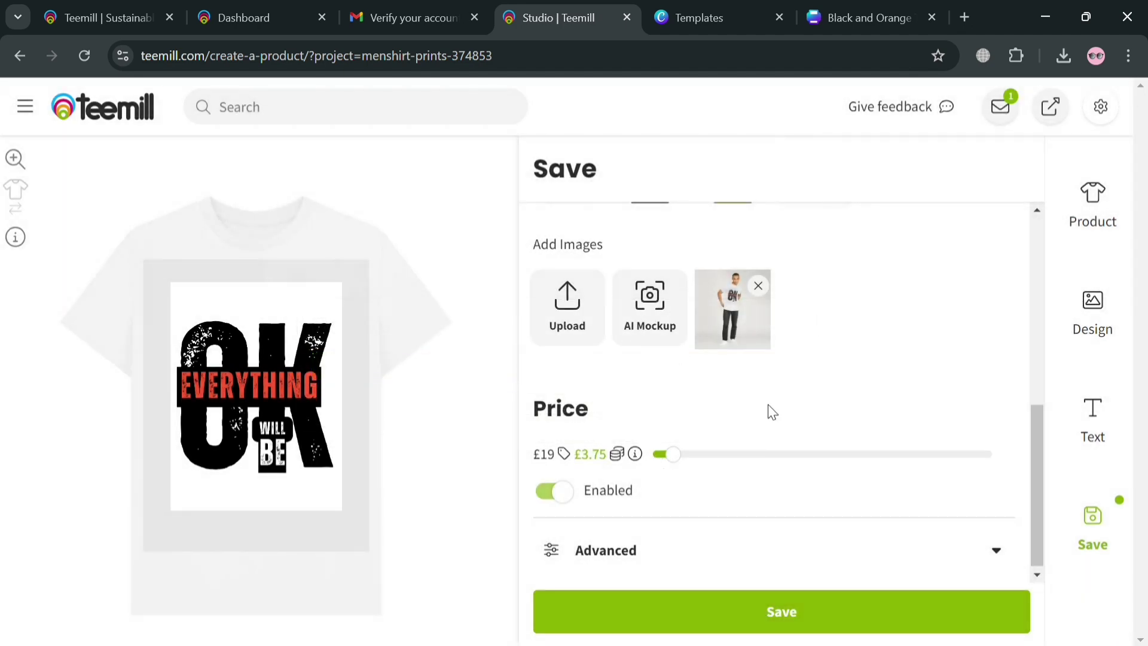
Step: Set the product's selling price to £20
drag(684, 469, 718, 461)
drag(720, 465, 678, 483)
Step: Add an AI mockup image of the dark blue T-shirt using the closer studio photo of the same model looking down
click(669, 324)
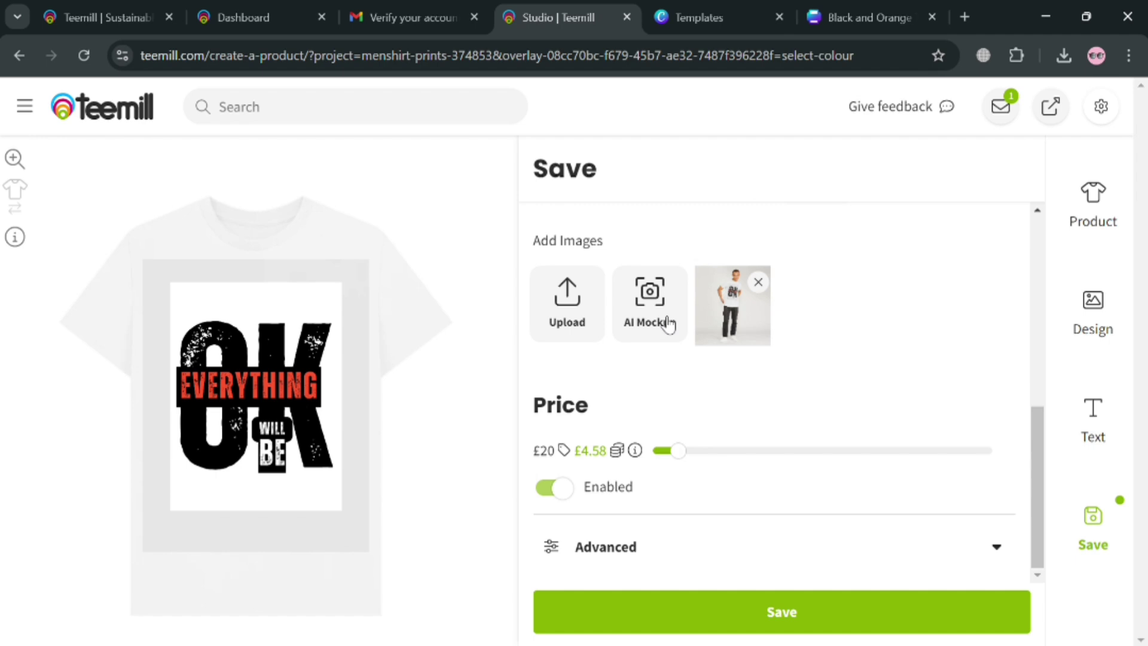
click(669, 324)
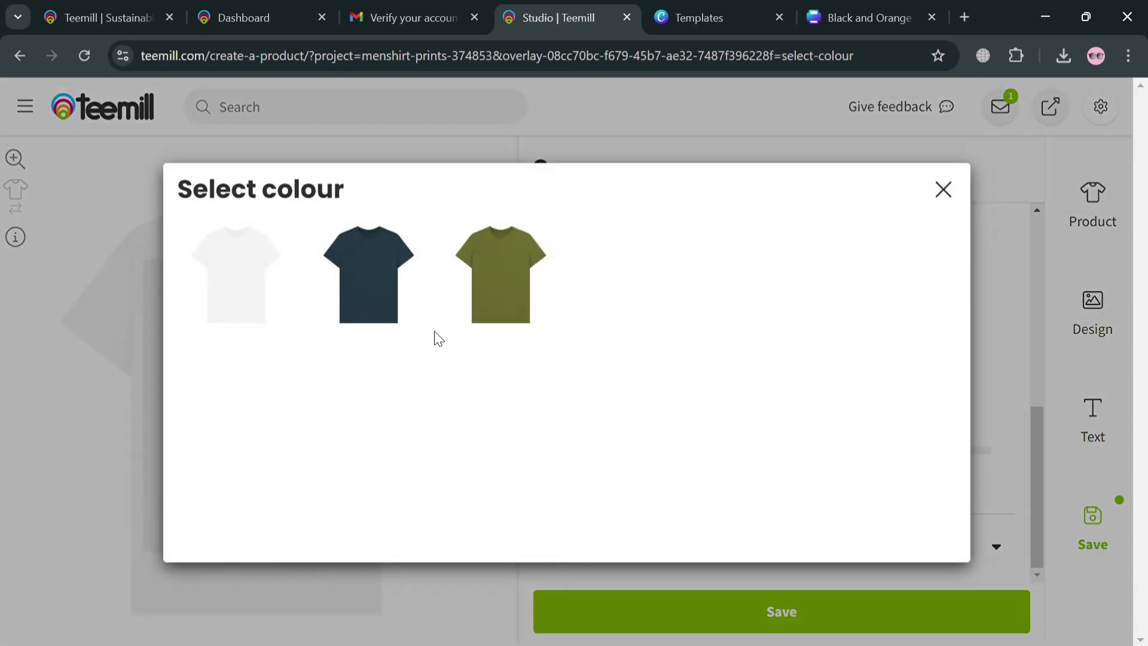
click(386, 307)
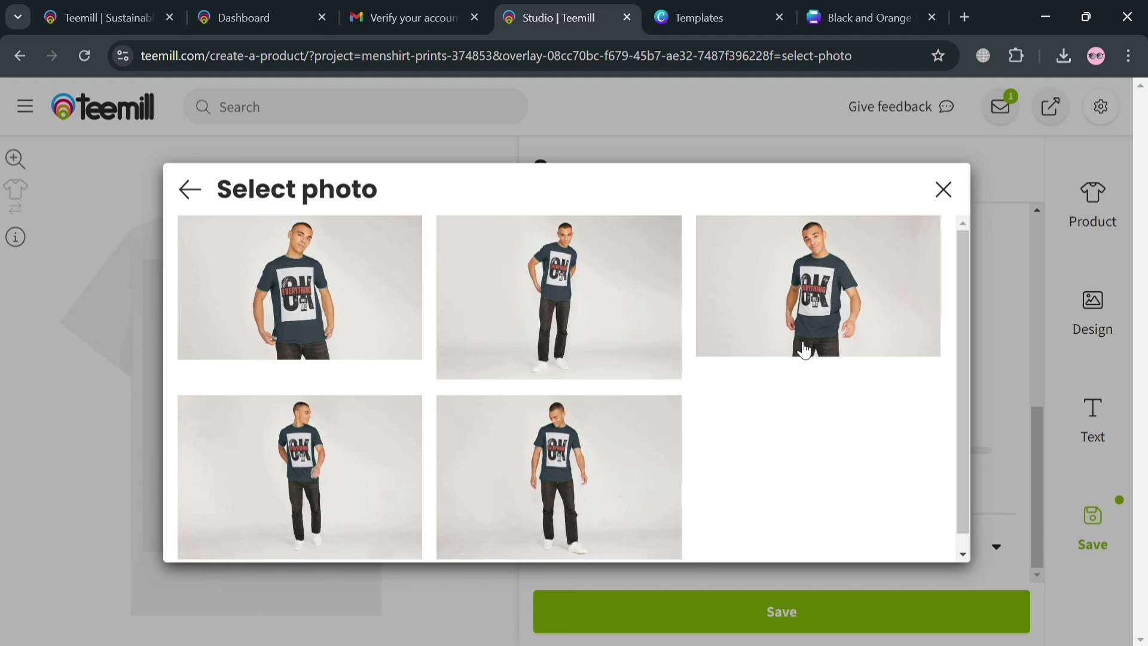
click(859, 299)
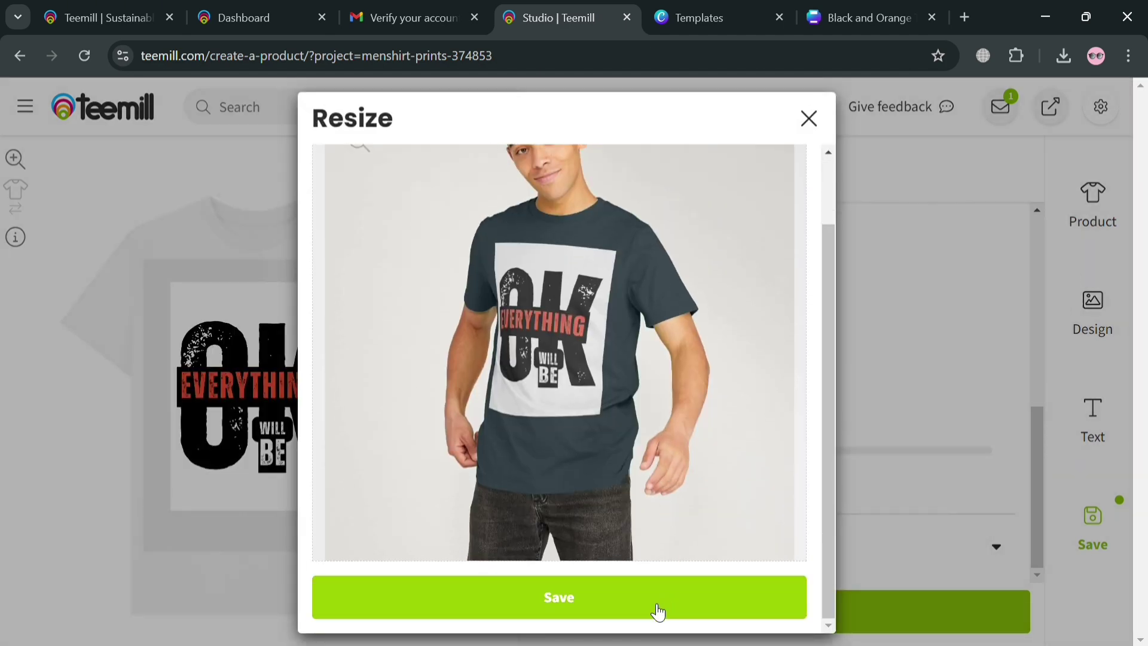
click(656, 607)
Step: Add an AI mockup image of the olive green T-shirt using the full-length studio photo of the male model looking down
click(682, 330)
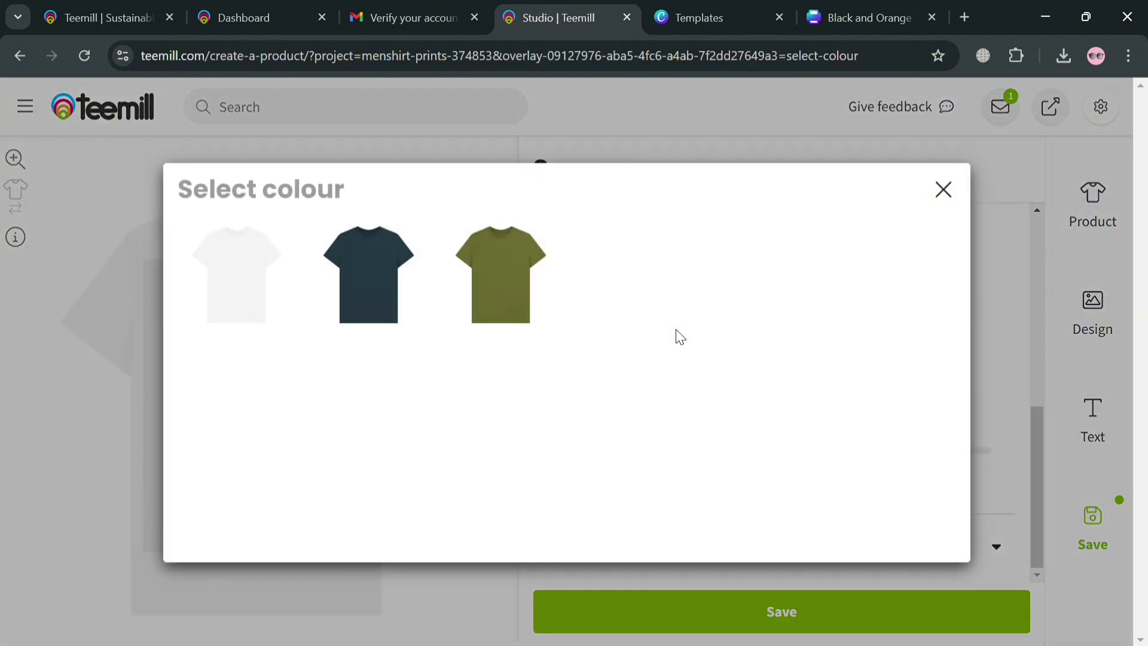
click(487, 307)
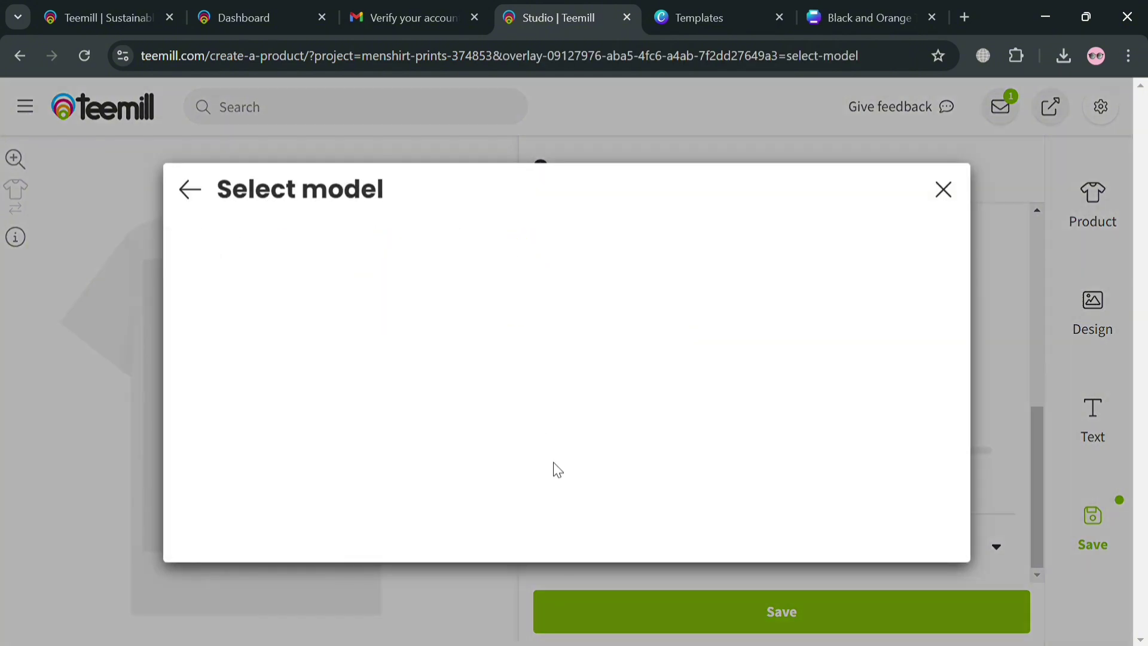
click(624, 279)
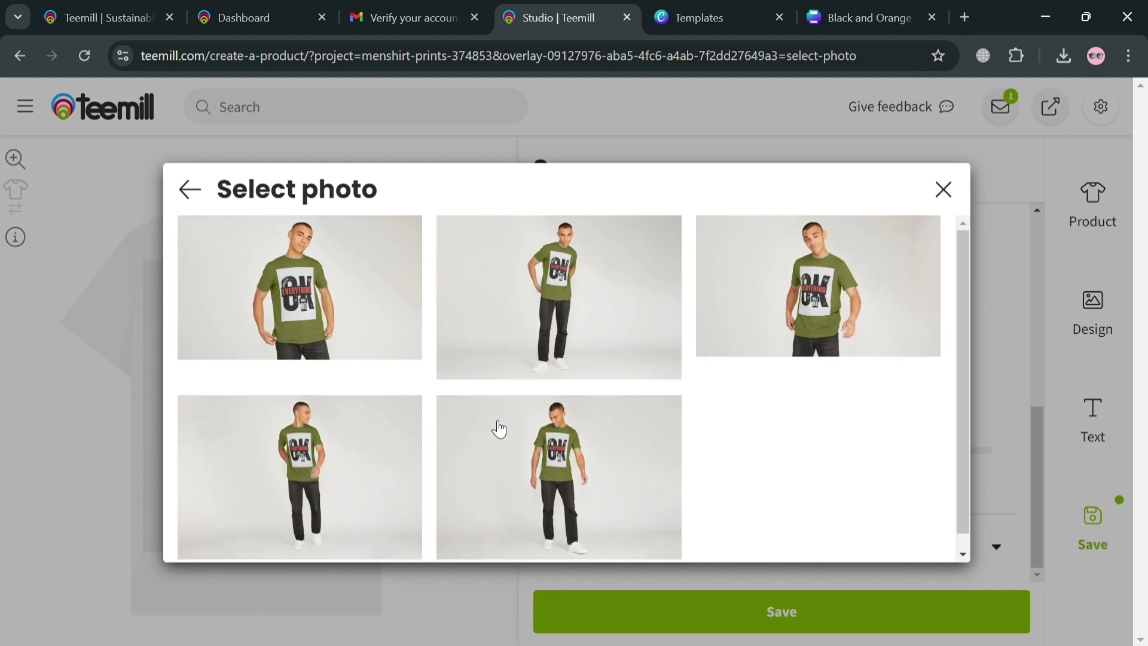
click(567, 486)
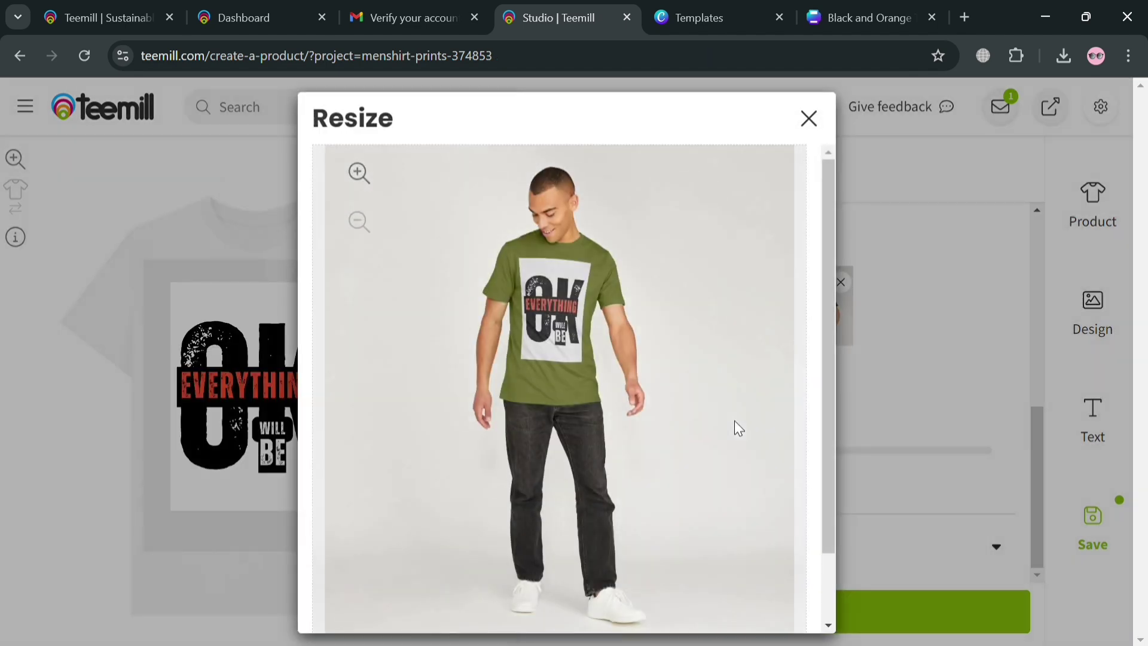
scroll(735, 421, down, 3)
click(692, 600)
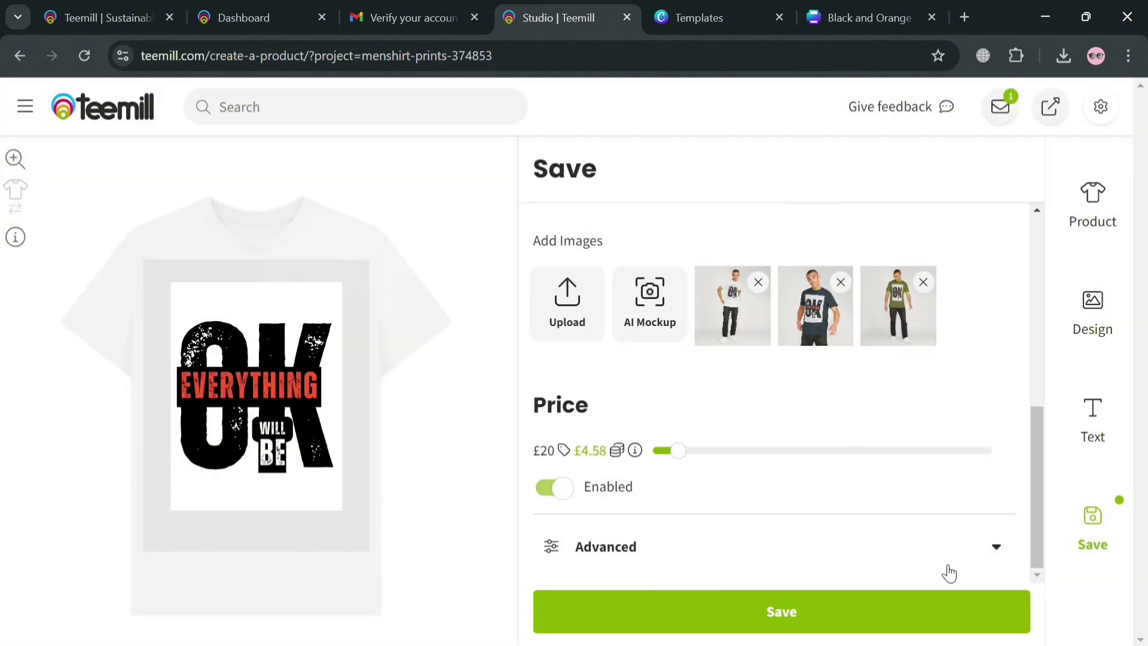
Step: Try to add the tag Shirt to the product in its advanced options
click(996, 546)
click(745, 554)
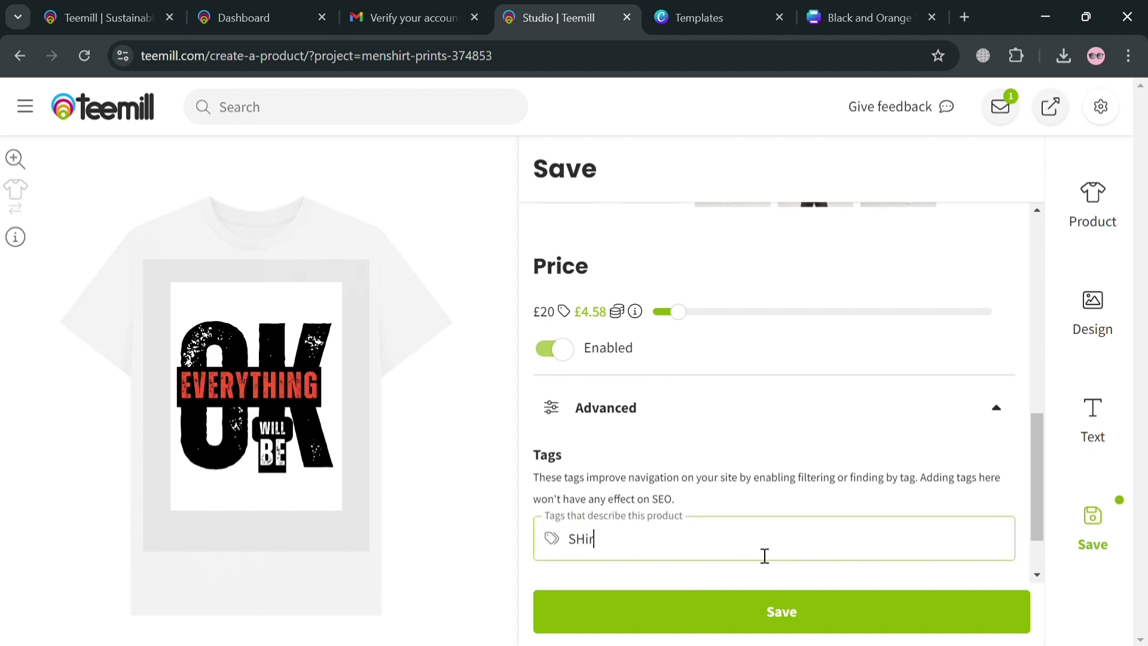
text(SHirt)
key(BackSpace)
key(BackSpace)
key(BackSpace)
key(BackSpace)
text(hirt)
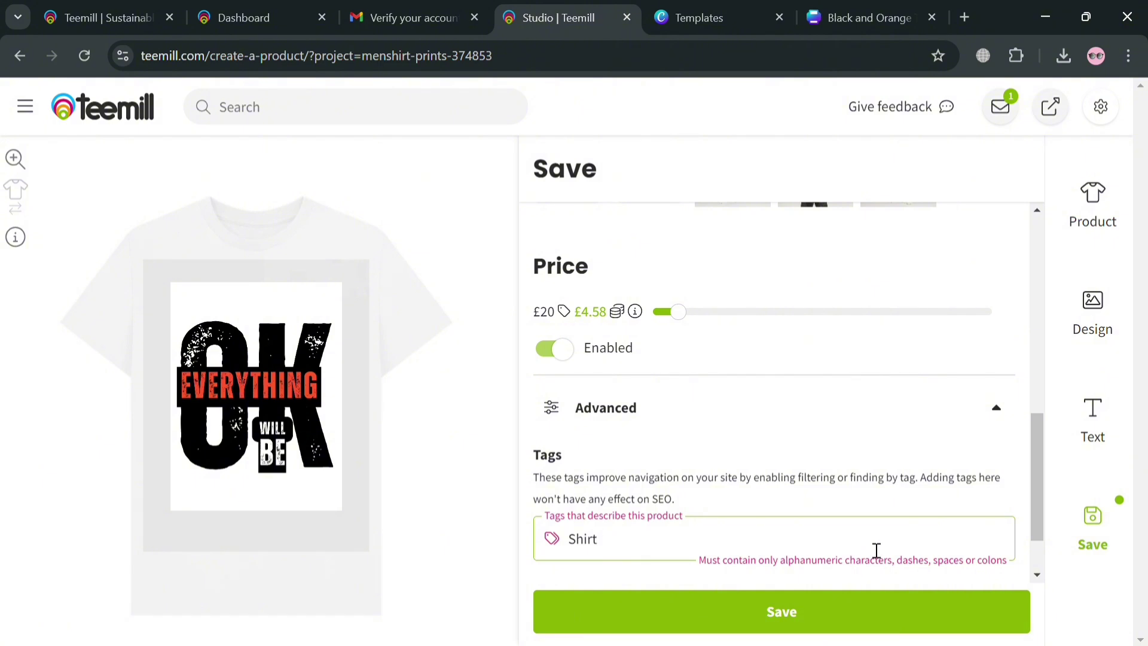
key(BackSpace)
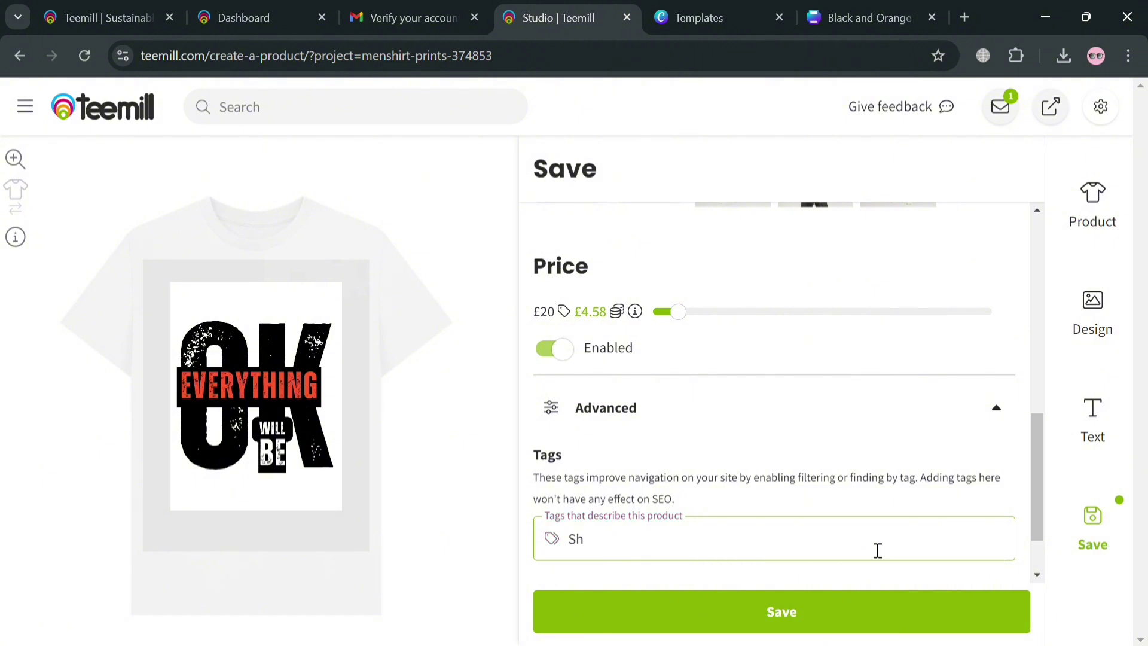
Step: Enter Cotton as the product description and save the product
scroll(884, 508, up, 10)
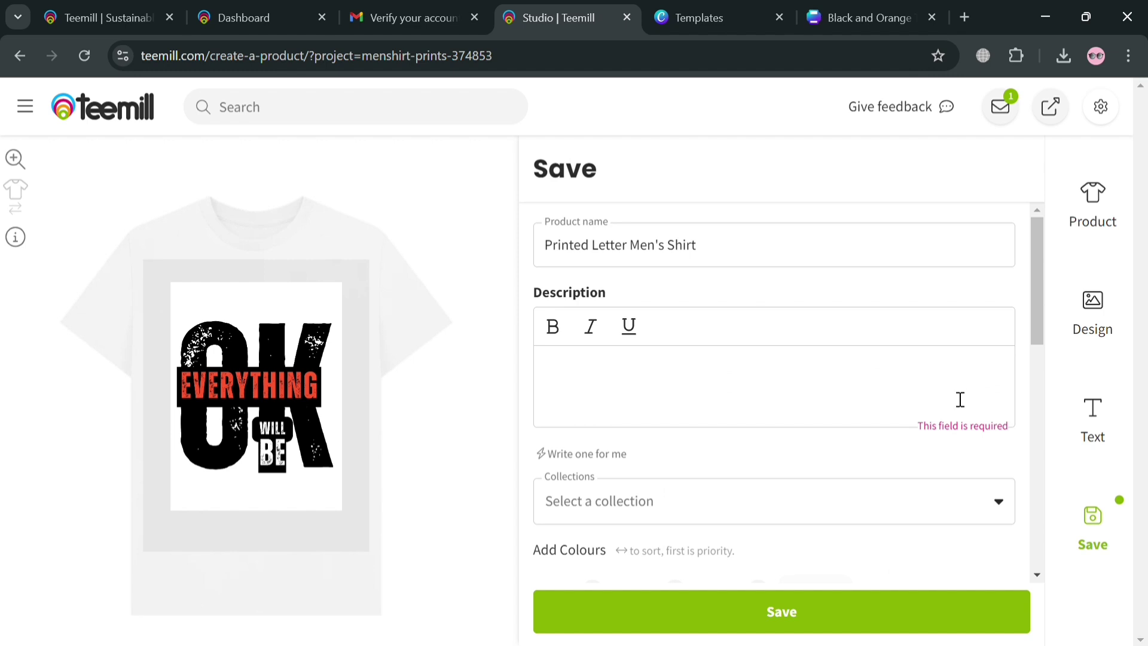
text(Cotton)
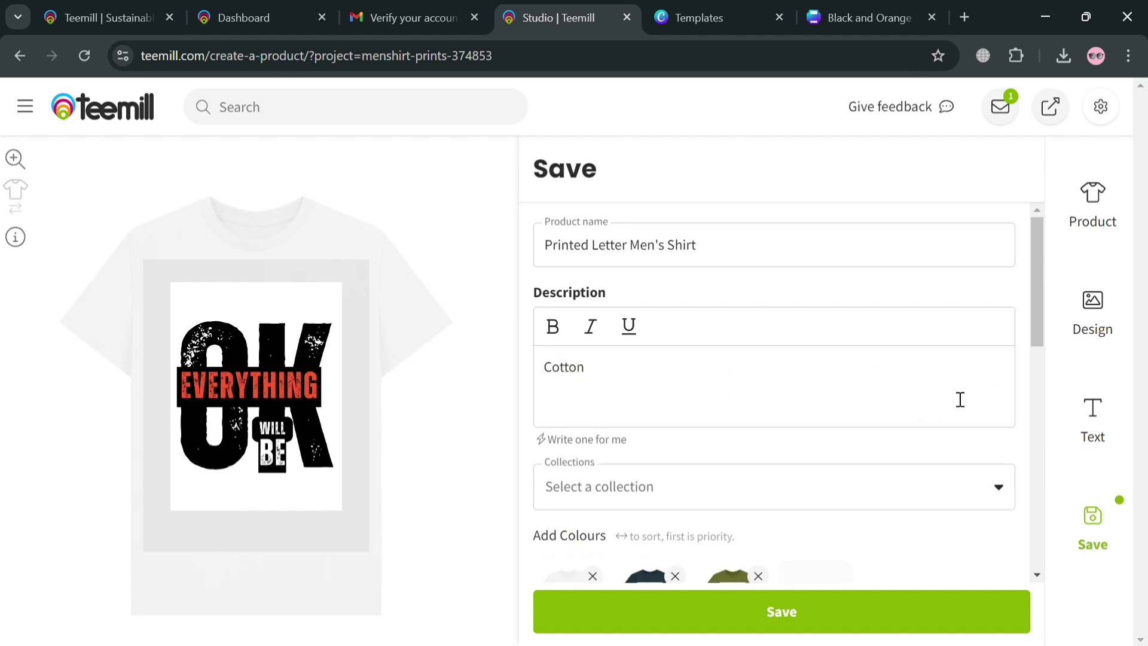
click(966, 611)
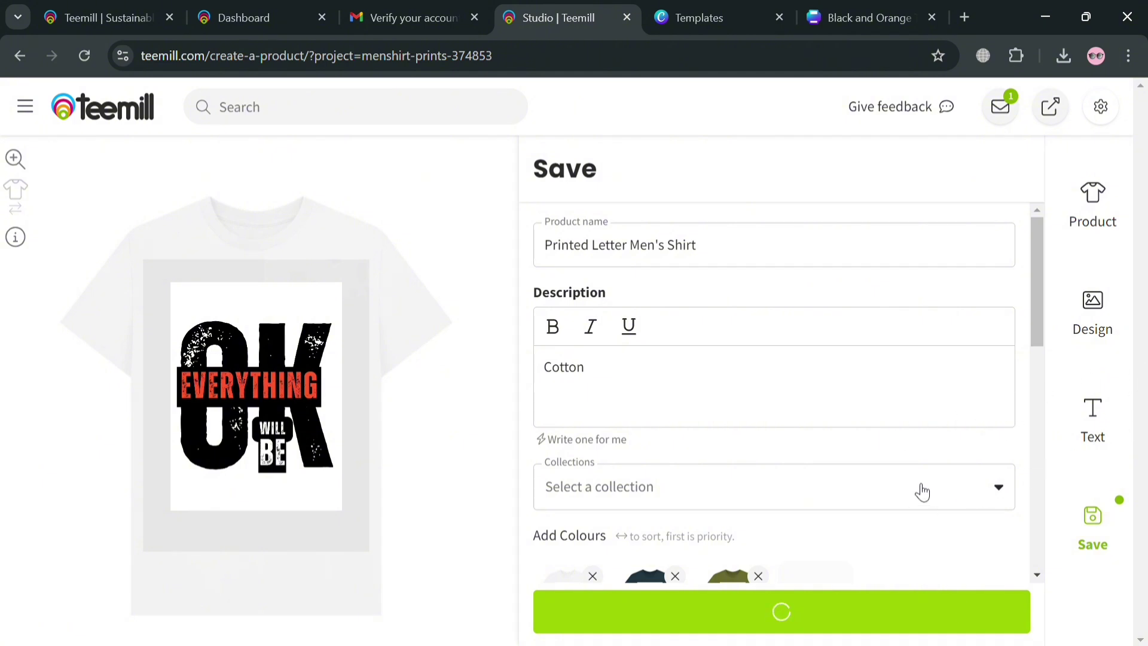
scroll(938, 454, down, 10)
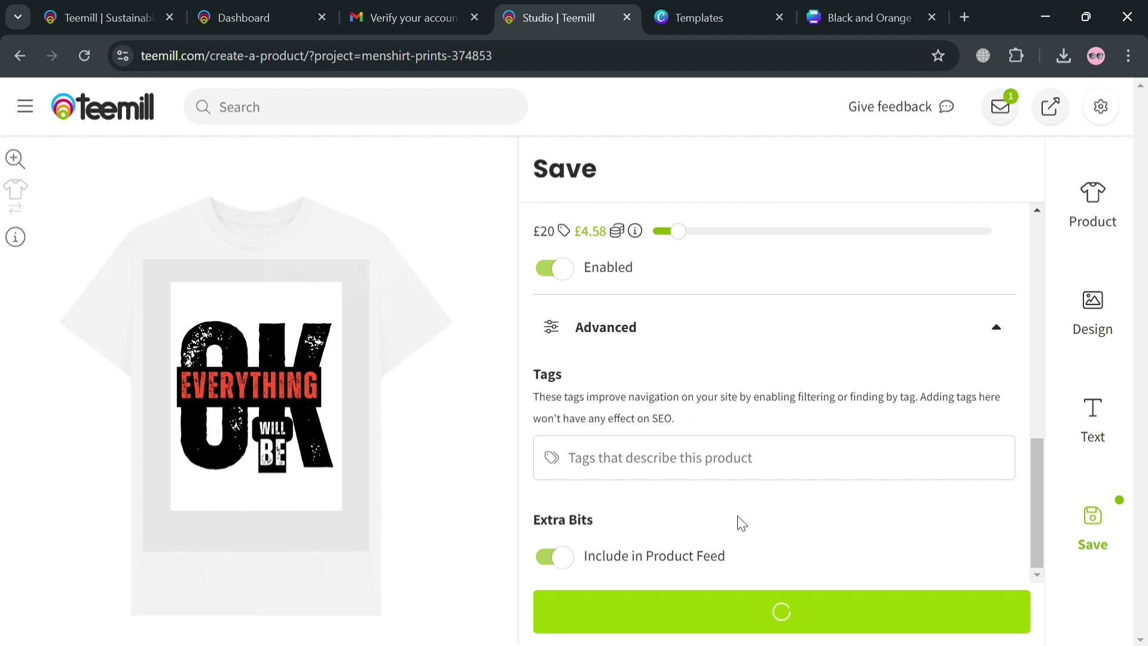
Step: Return to the dashboard and open the Customise Store stage to reach the website options
click(26, 112)
click(53, 172)
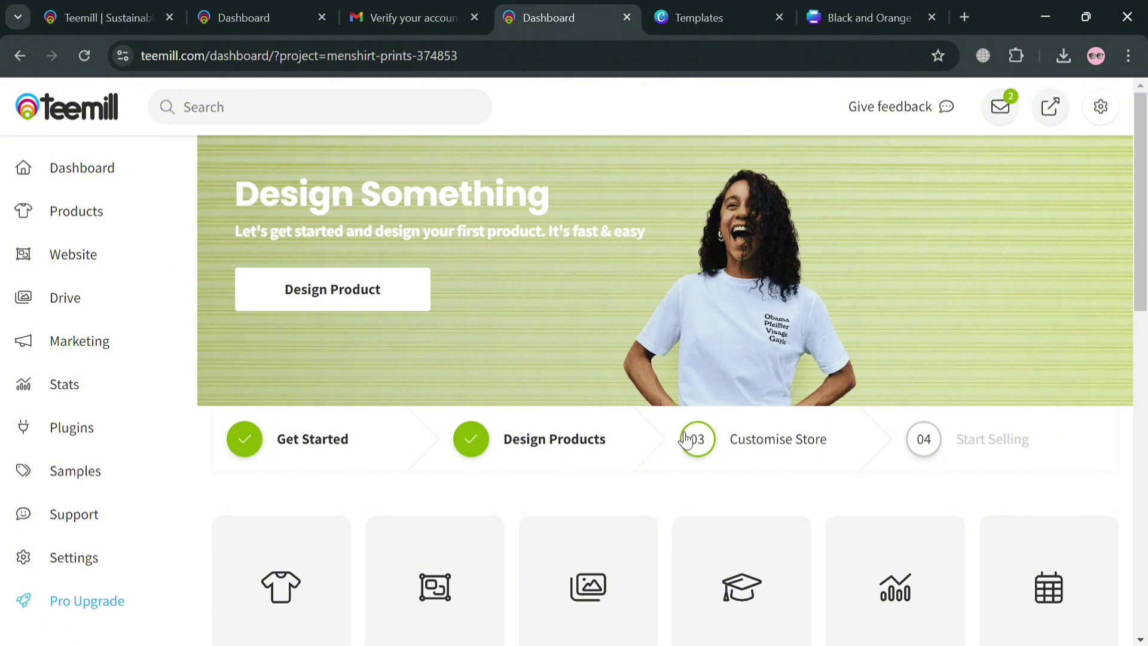
scroll(757, 443, down, 2)
scroll(747, 413, up, 1)
scroll(747, 407, up, 1)
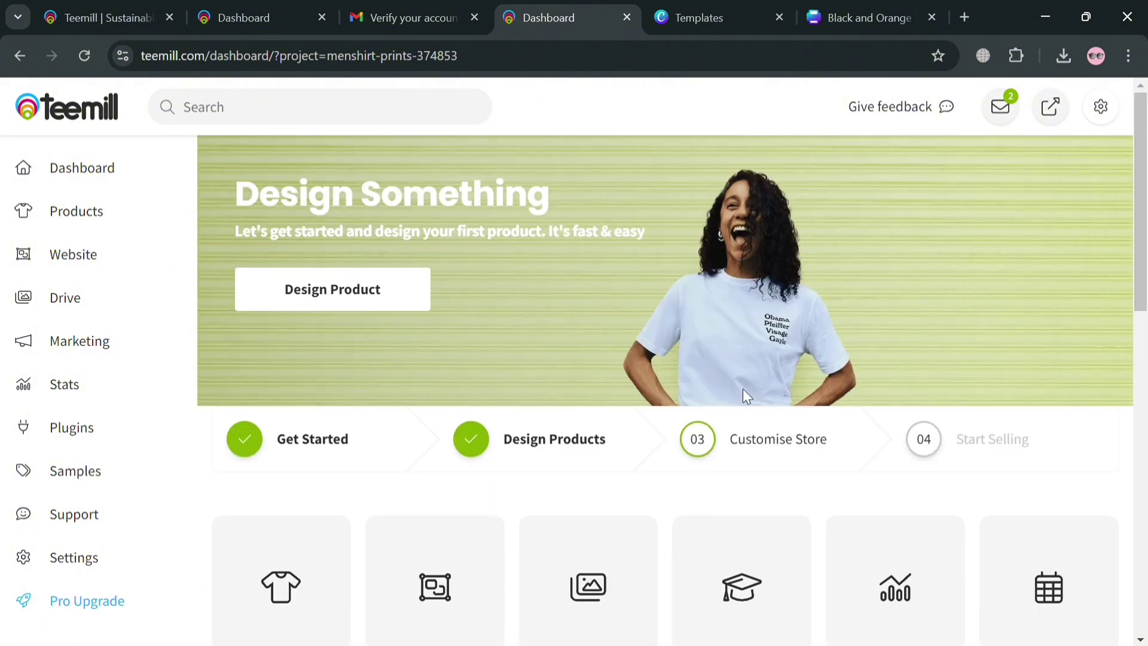
click(746, 443)
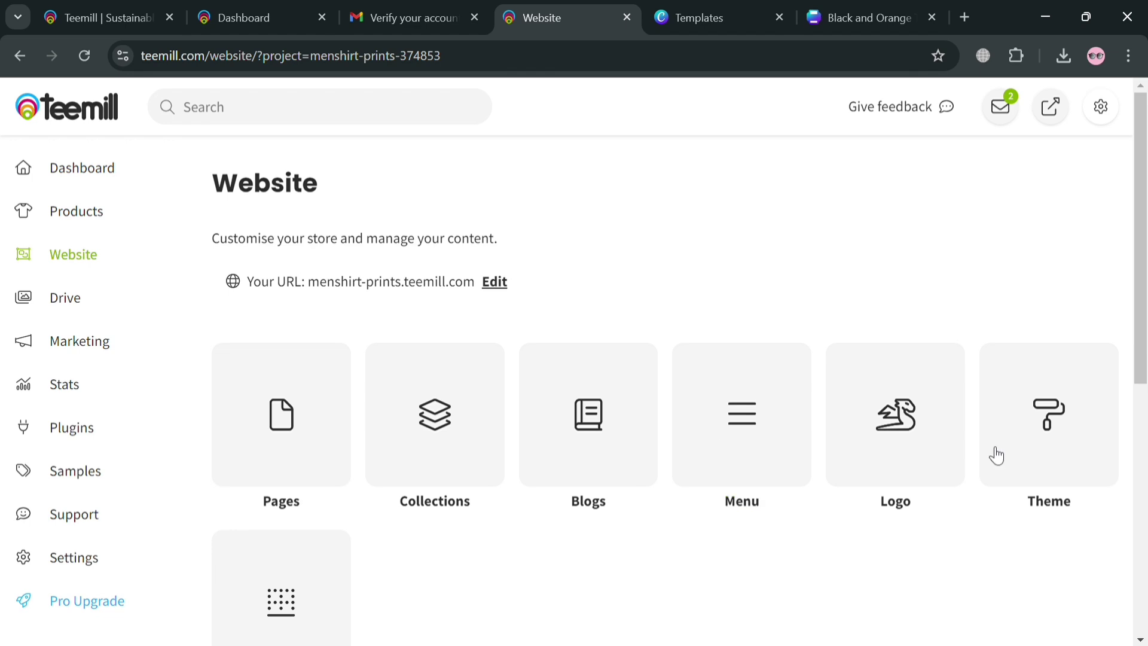
scroll(505, 565, down, 3)
scroll(415, 530, up, 3)
Step: Start a new website page and apply the Good theme to the store after previewing it
click(299, 459)
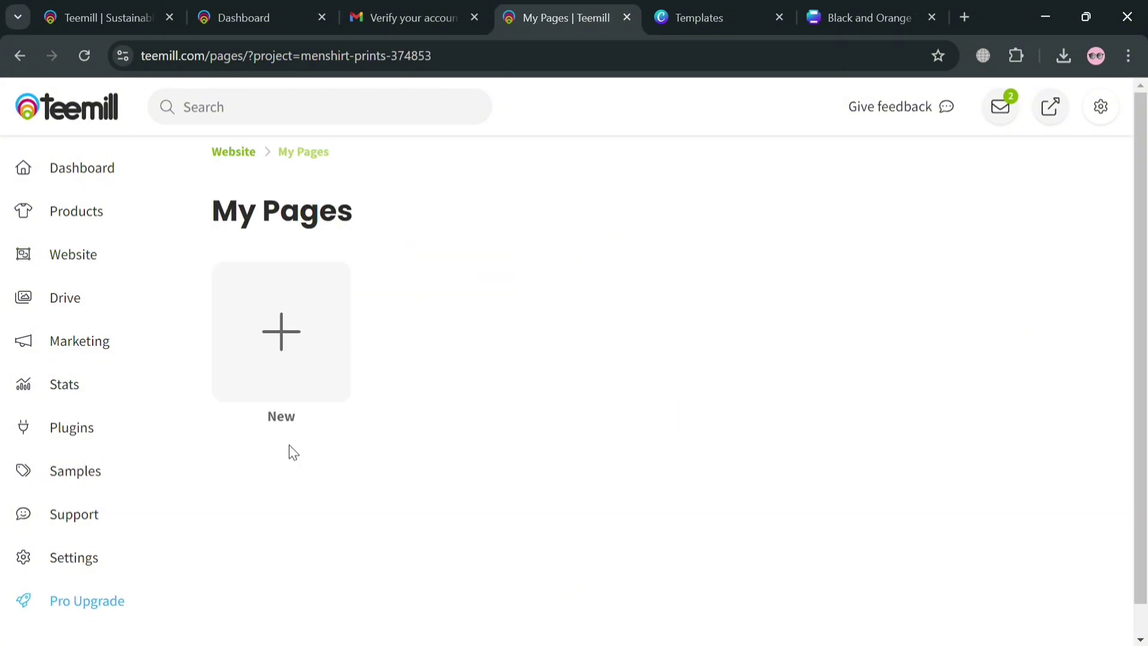
click(289, 372)
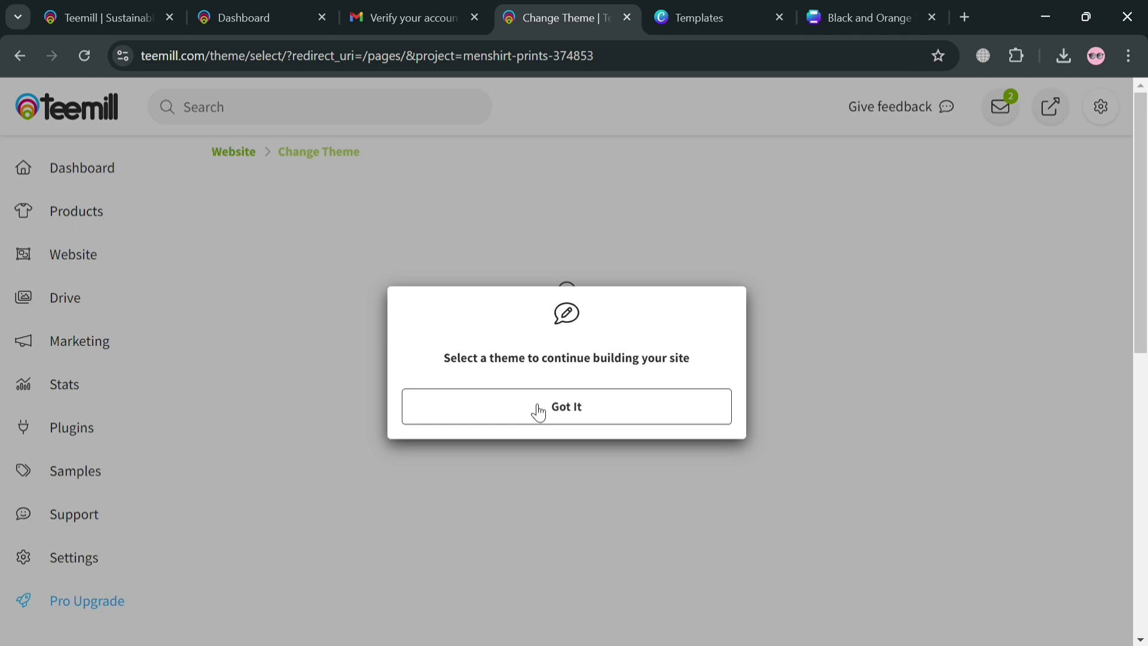
click(539, 413)
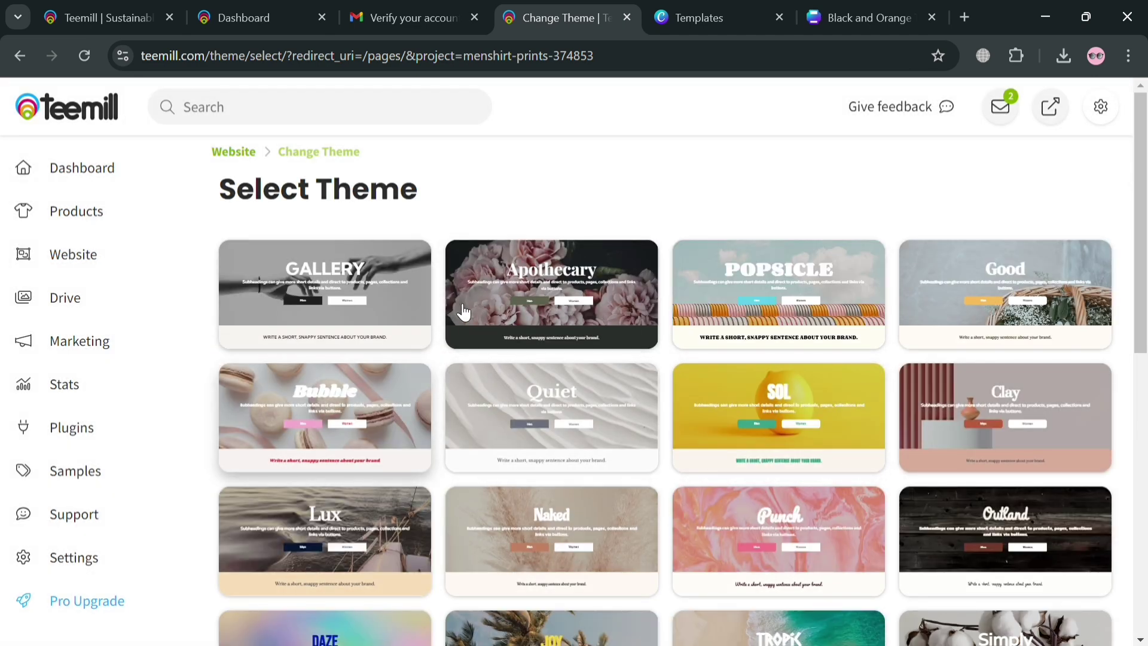
click(994, 276)
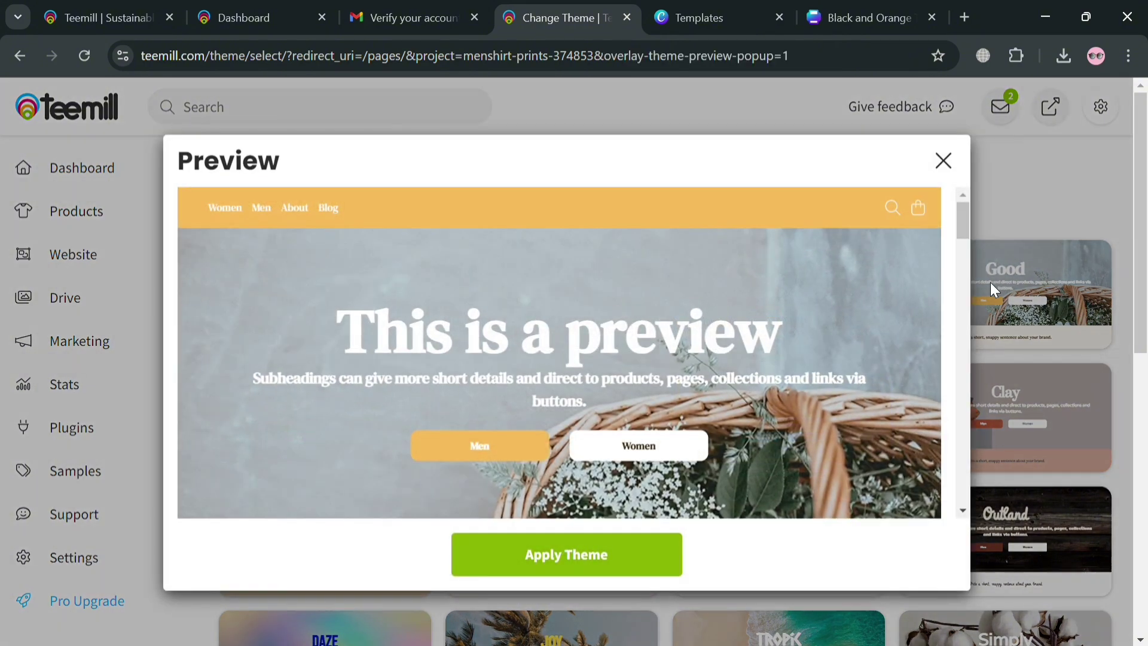
scroll(564, 445, down, 10)
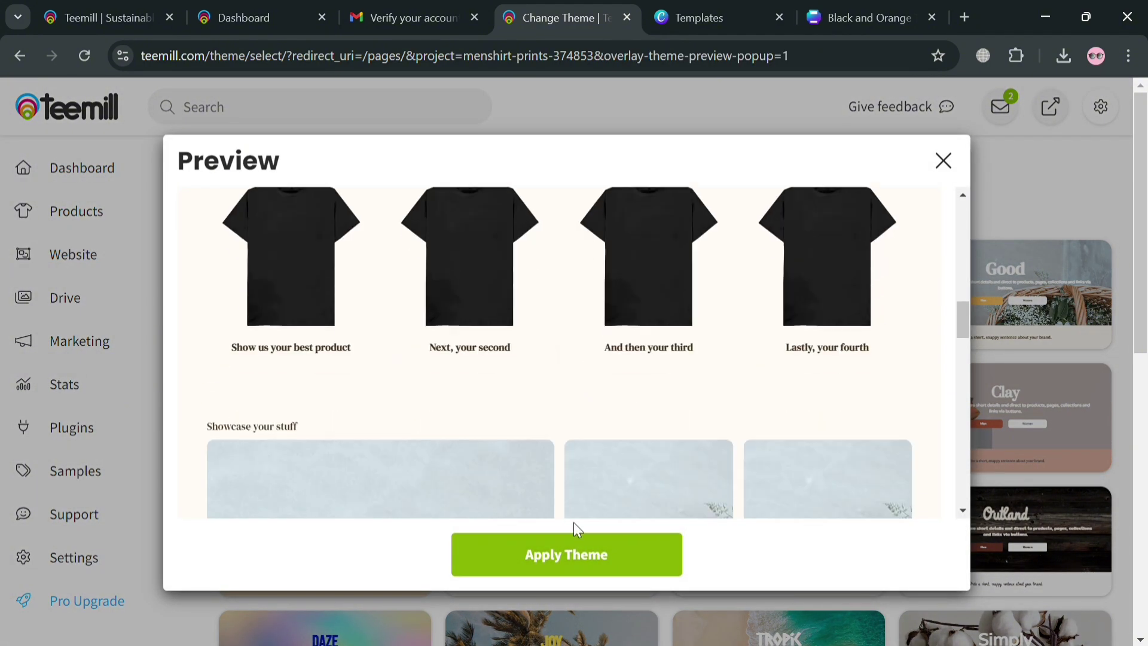
scroll(575, 522, down, 5)
click(582, 551)
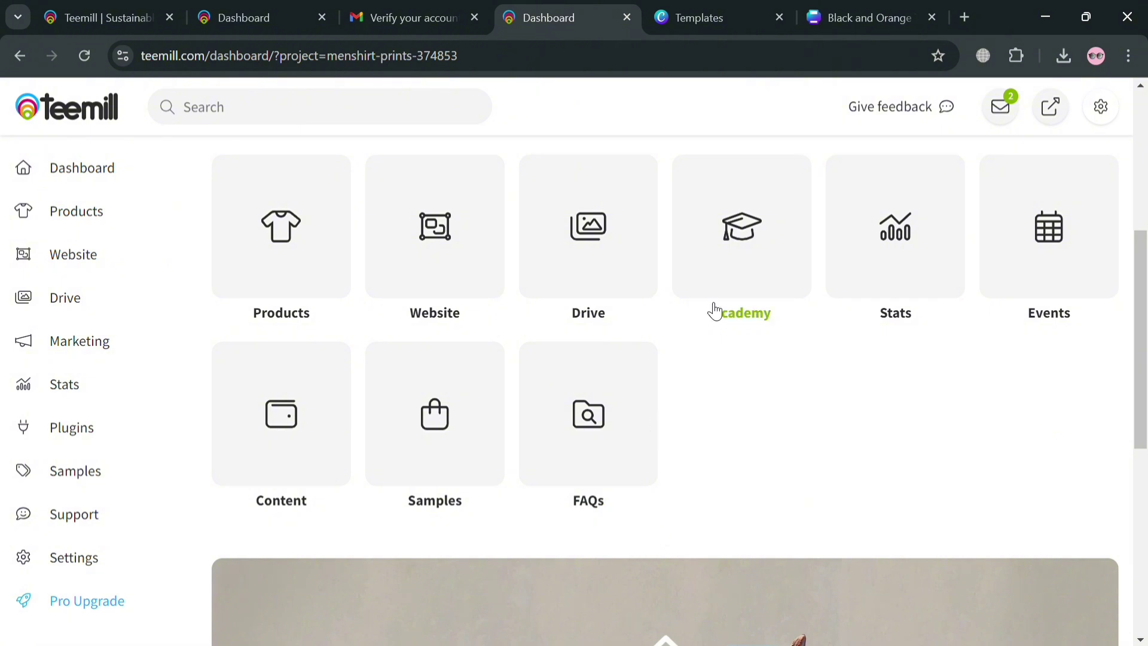
Step: Look over the dashboard sections and the marketing tools, including those offered with Teemill Pro
scroll(626, 545, down, 8)
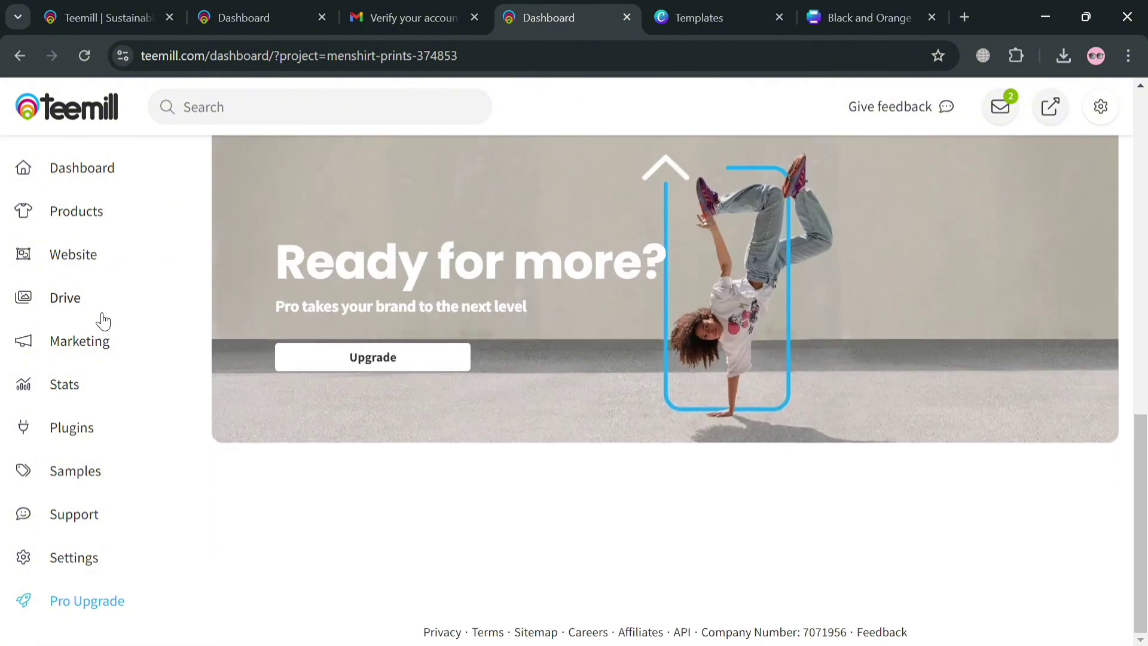
click(91, 353)
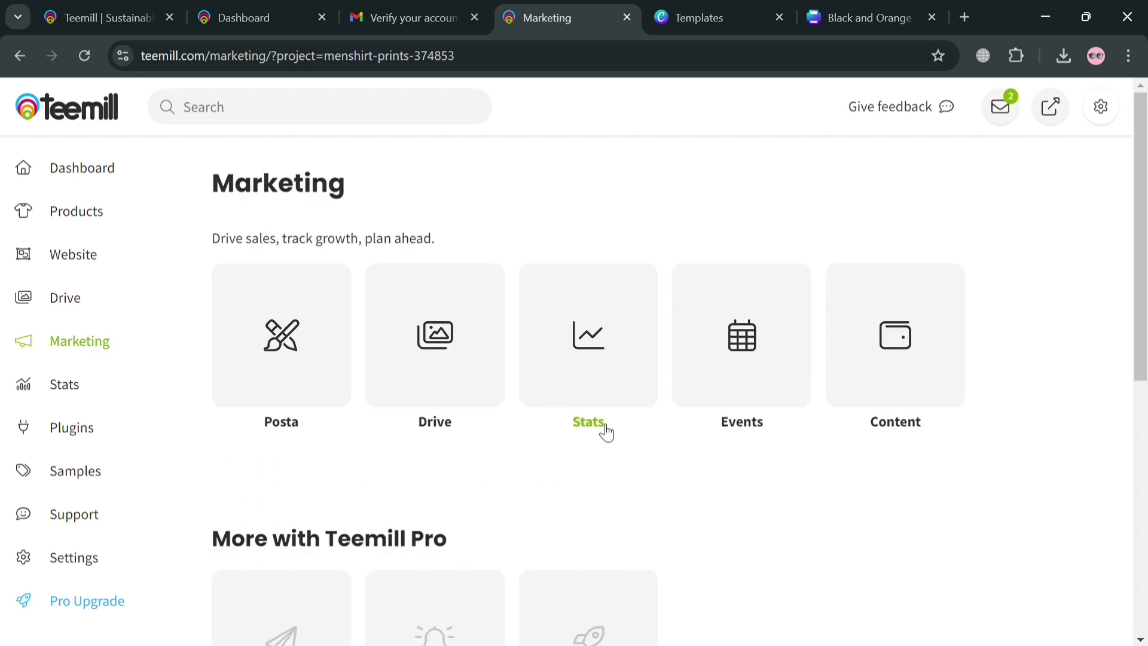
scroll(436, 469, down, 3)
scroll(269, 515, down, 3)
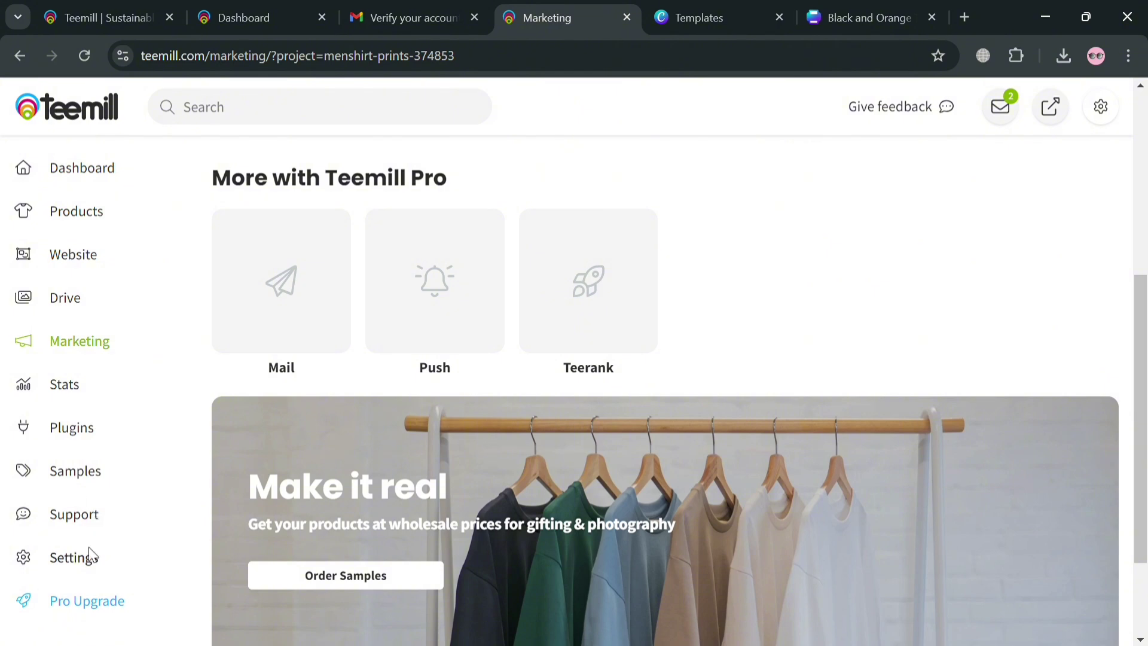
scroll(96, 538, up, 6)
Step: Open the settings from the website URL's edit option, review the payment, personal and additional store settings, and return to the dashboard
click(73, 254)
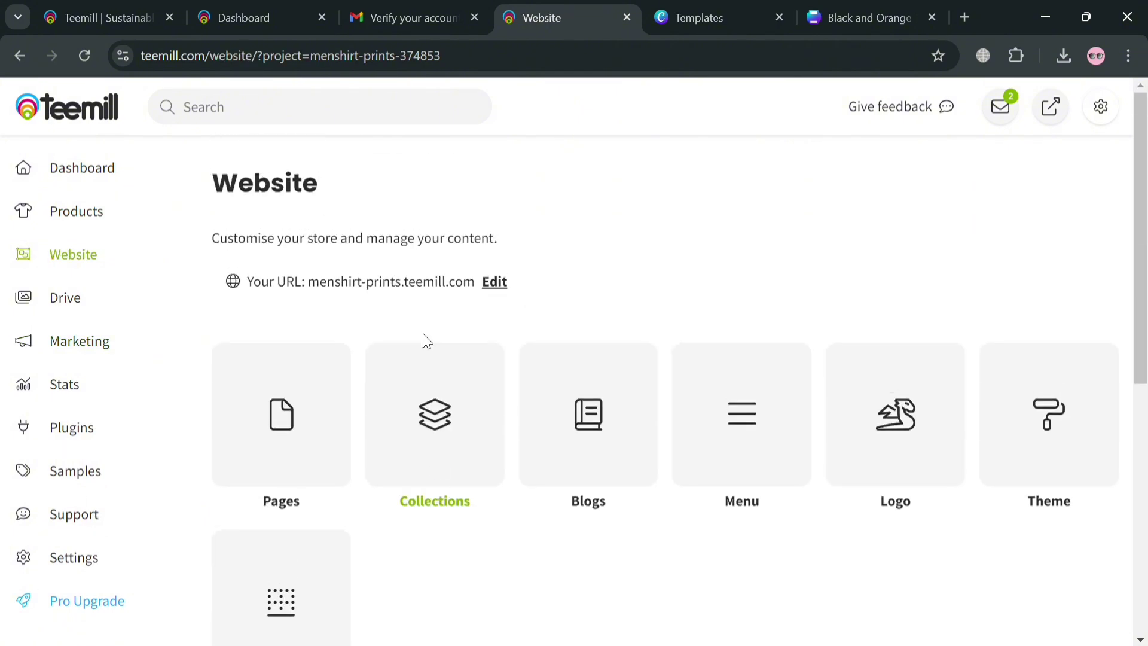
click(495, 282)
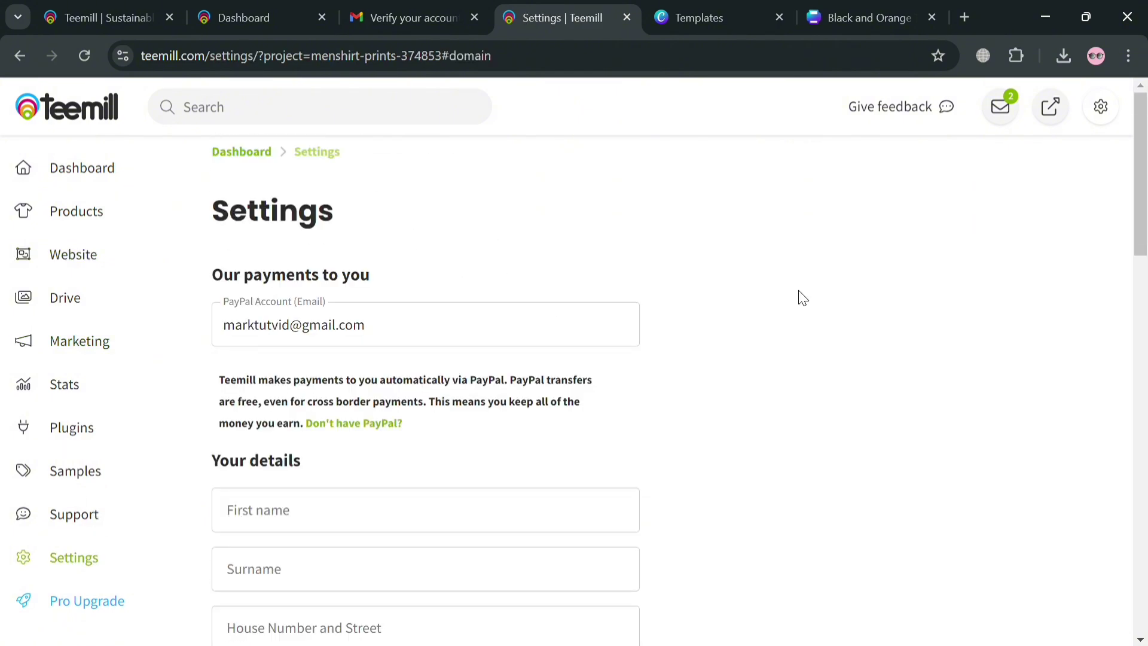
scroll(566, 317, down, 10)
scroll(484, 323, up, 6)
scroll(419, 389, up, 5)
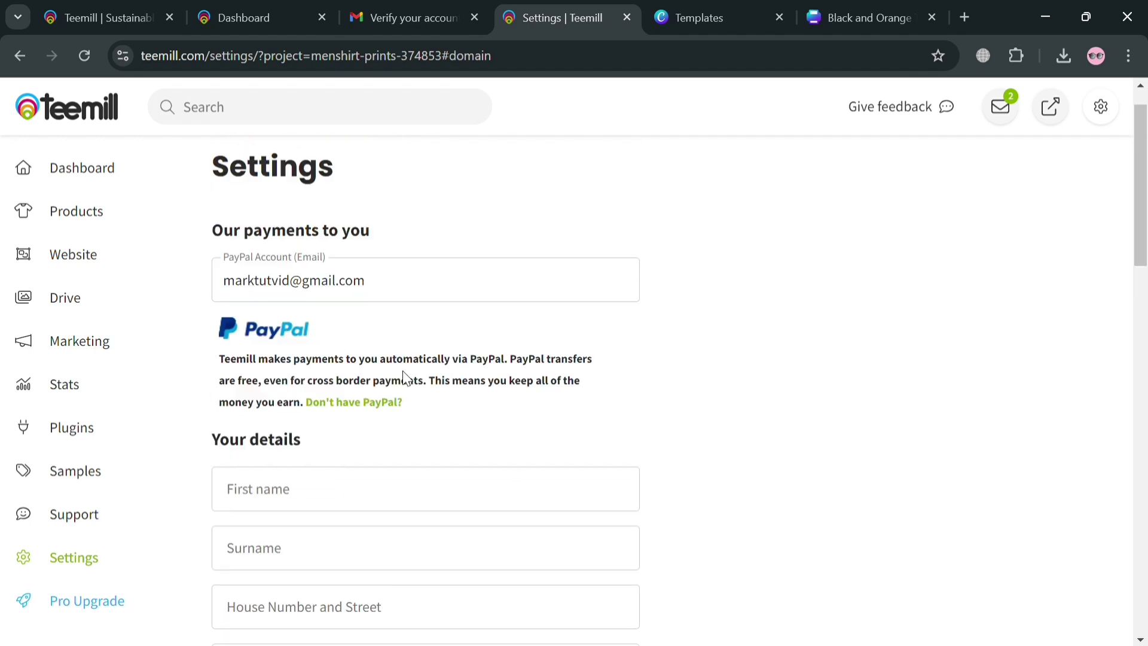
scroll(383, 410, down, 4)
scroll(377, 407, down, 12)
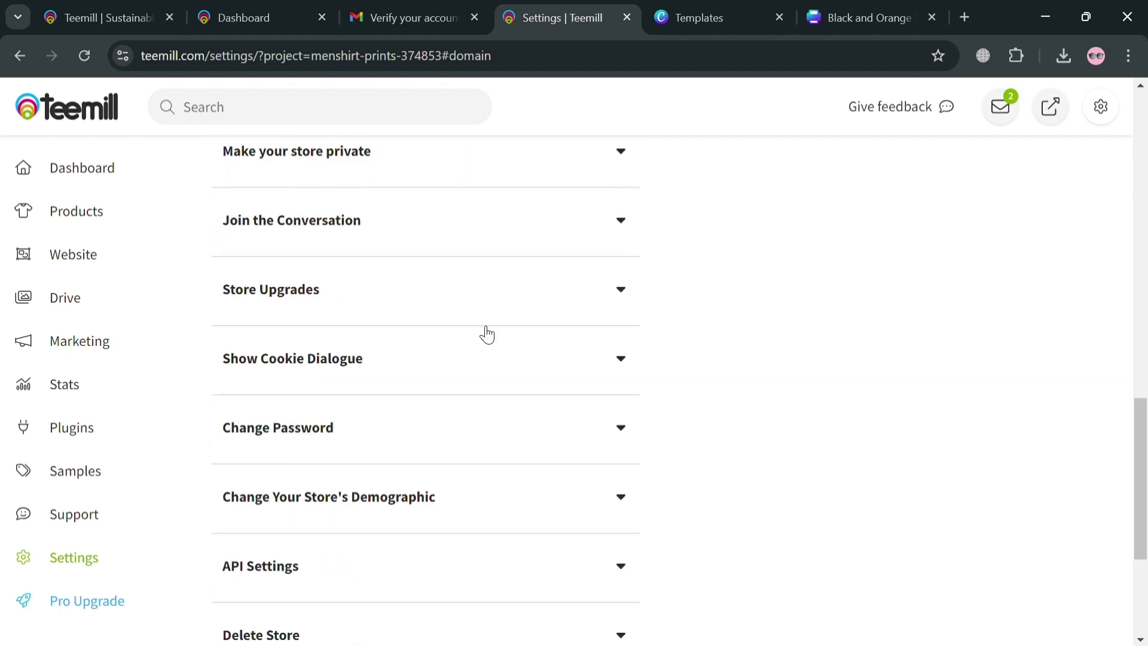
scroll(542, 394, down, 3)
scroll(527, 406, down, 2)
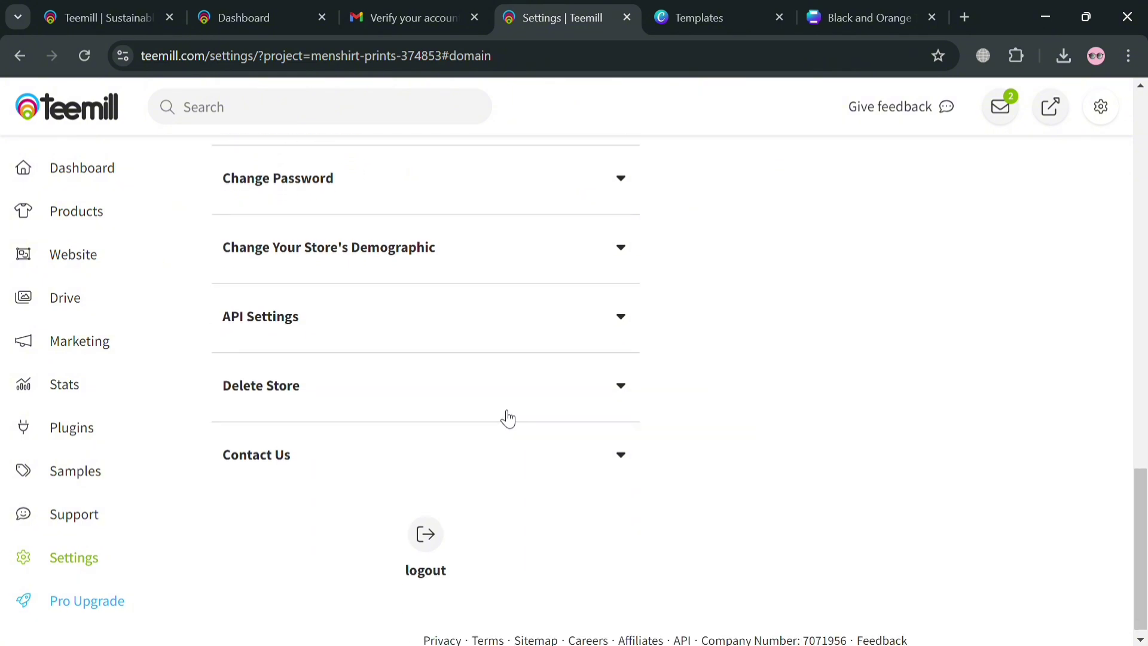
scroll(622, 550, up, 18)
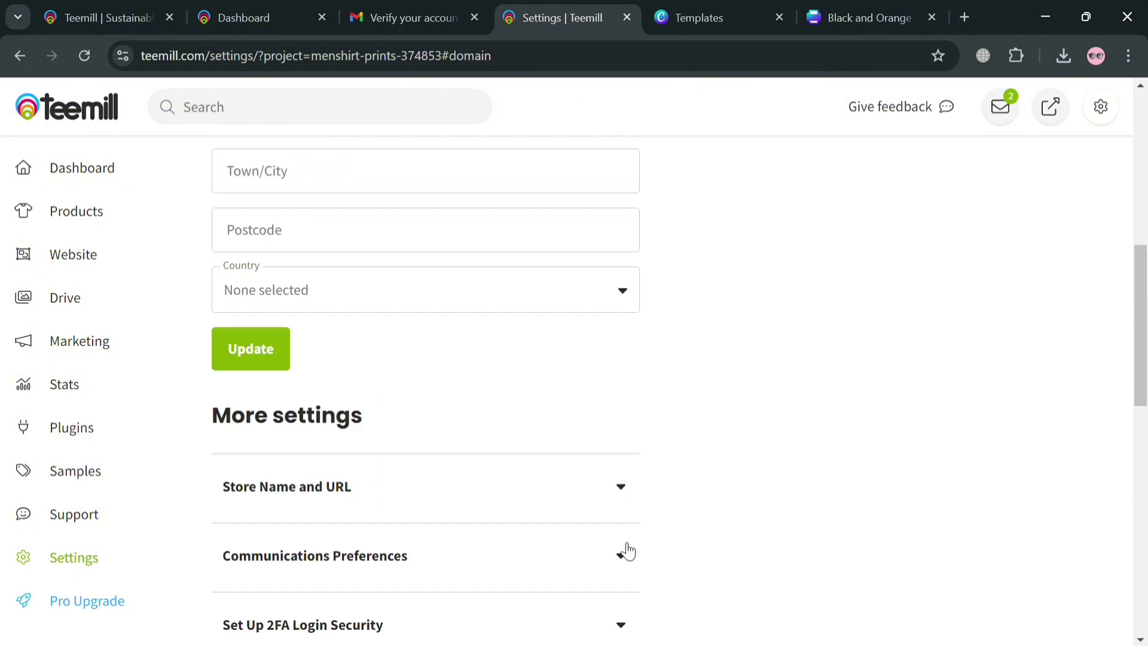
click(263, 155)
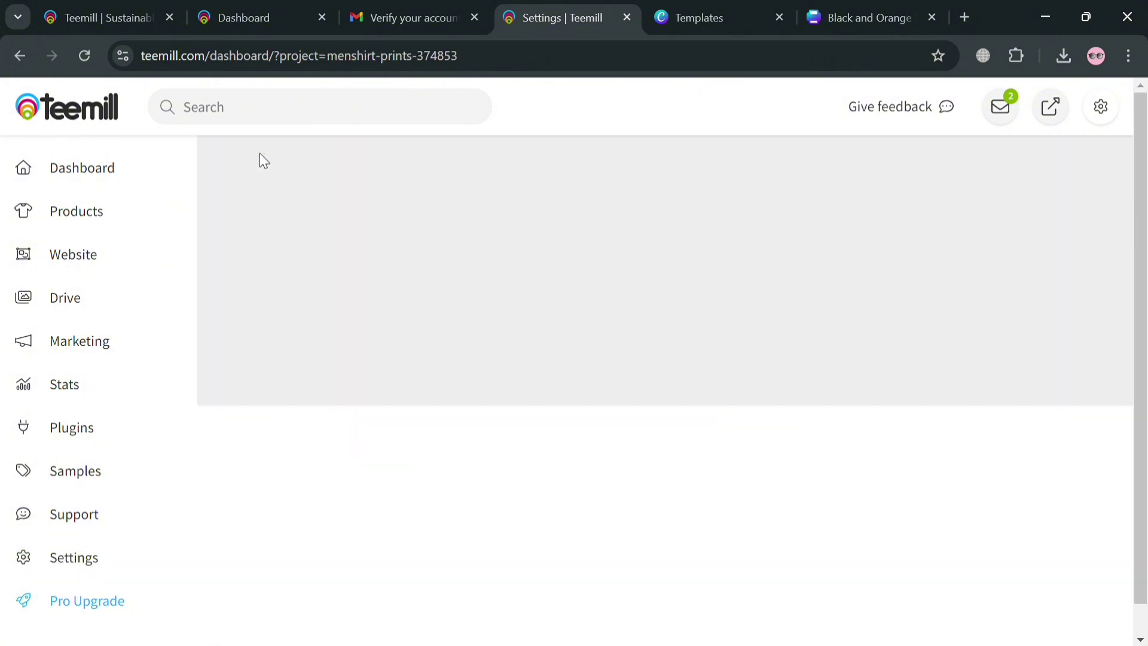